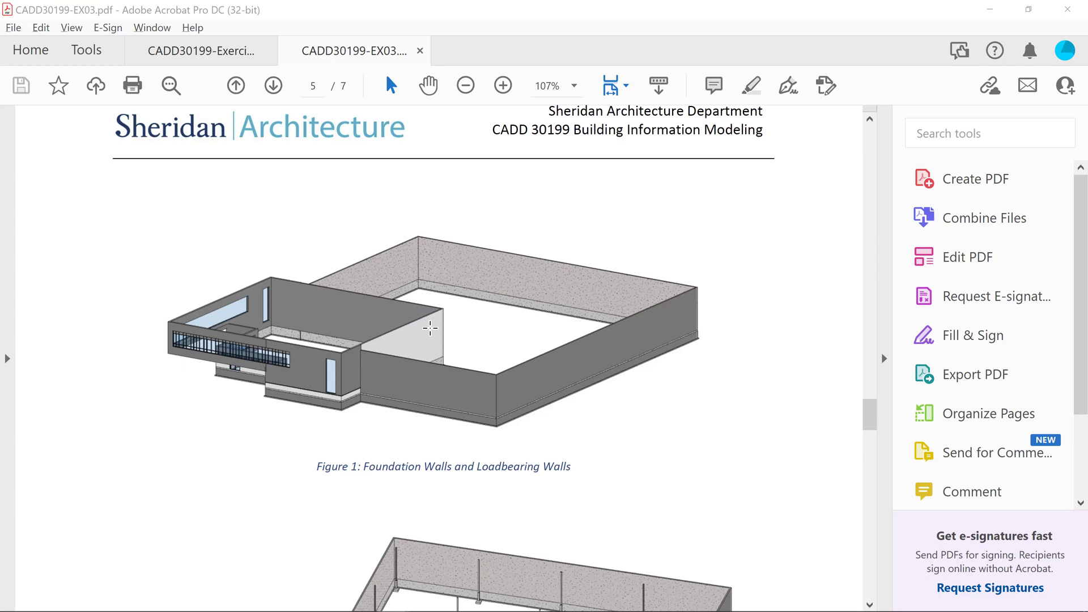
# Switch to Revit and set the new W7 wall's location line to Finish Face: Exterior with an offset of 1000
pyautogui.hotkey('alt', 'Tab')
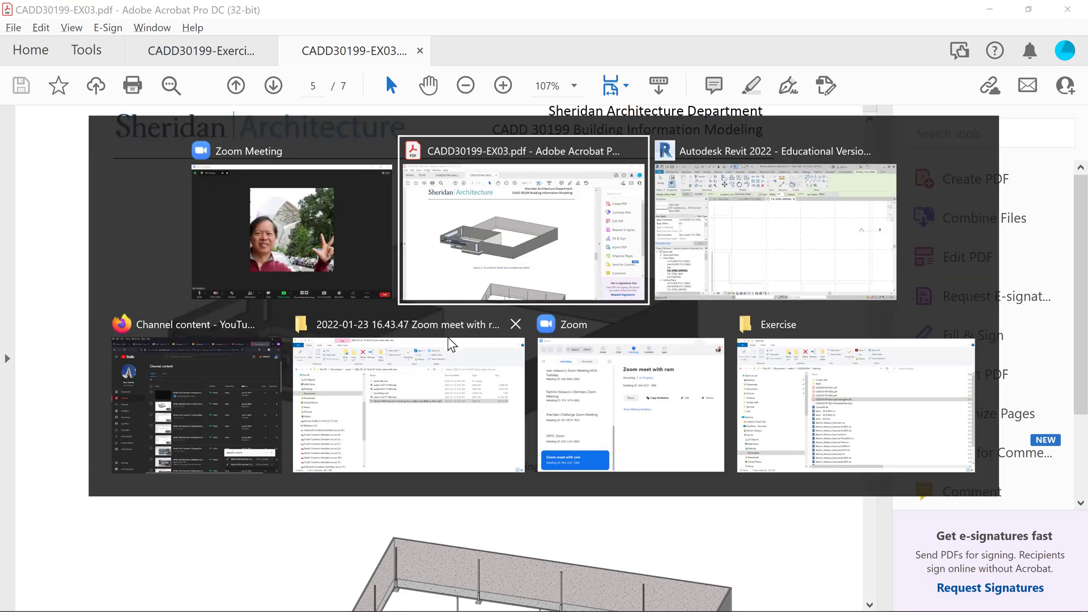
pyautogui.hotkey('alt', 'Tab')
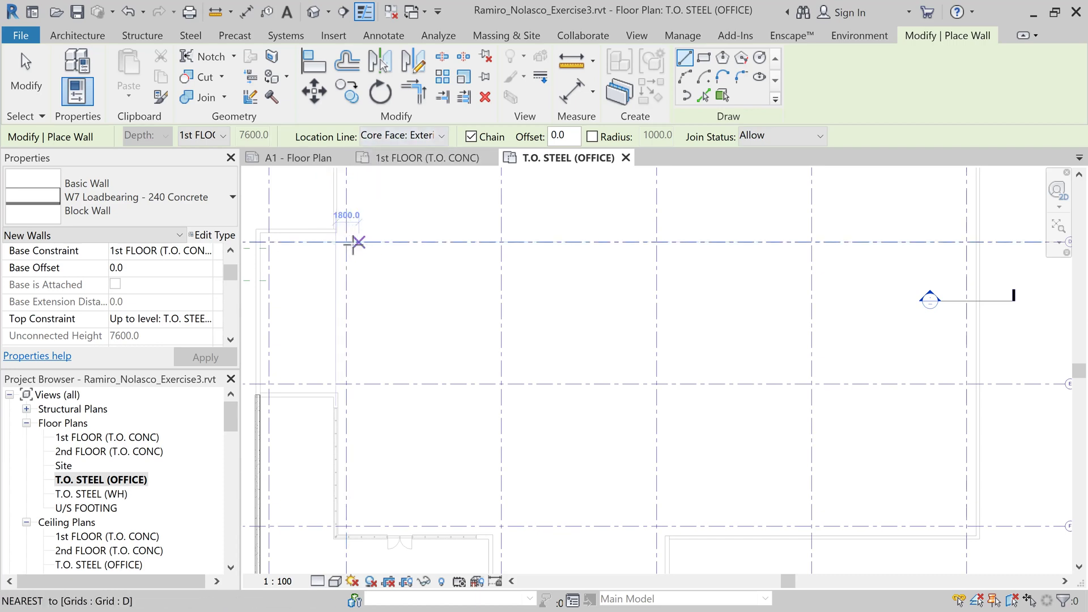
pyautogui.scroll(2, 316, 232)
pyautogui.scroll(1, 315, 233)
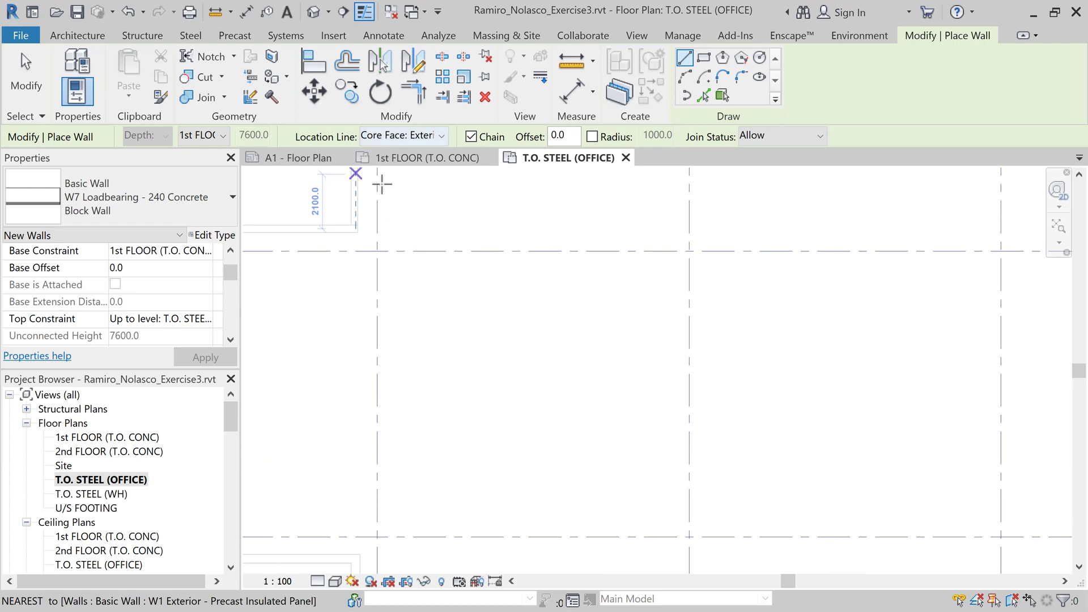
pyautogui.click(442, 136)
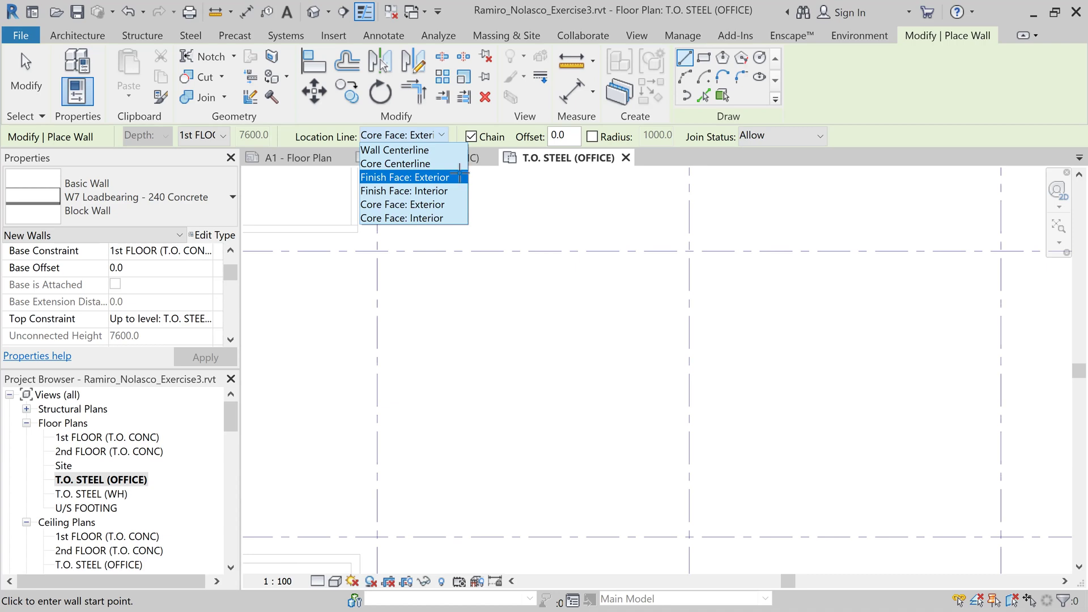
pyautogui.click(459, 174)
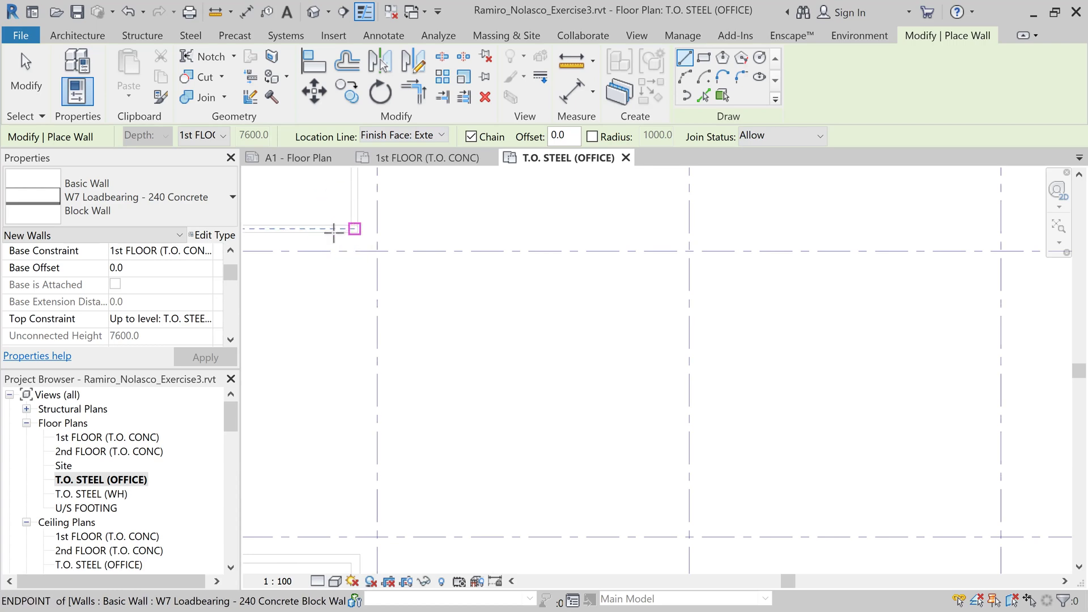
pyautogui.click(550, 139)
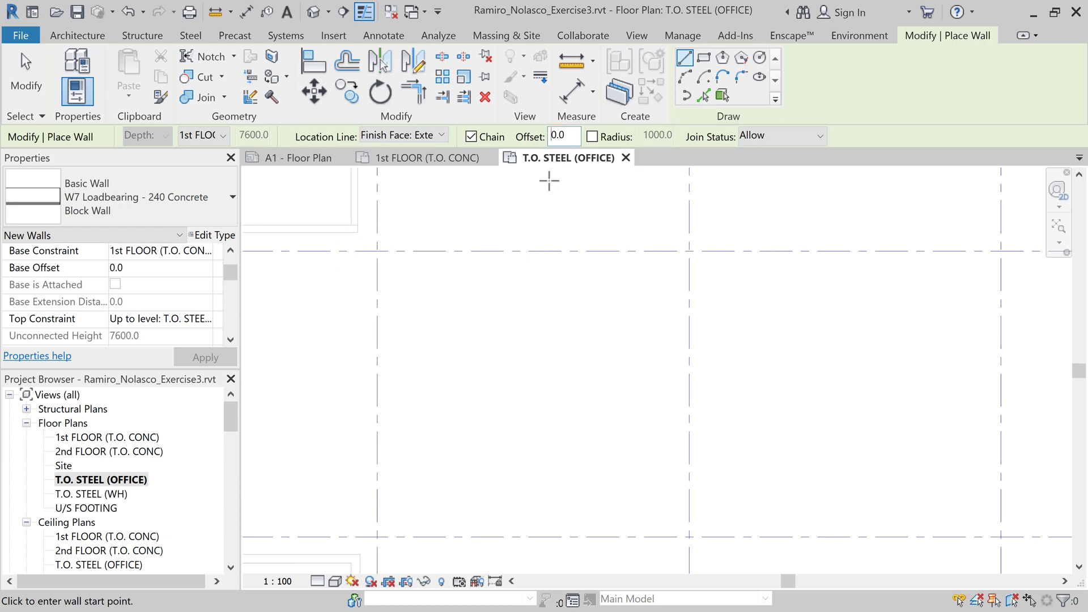
pyautogui.write('100')
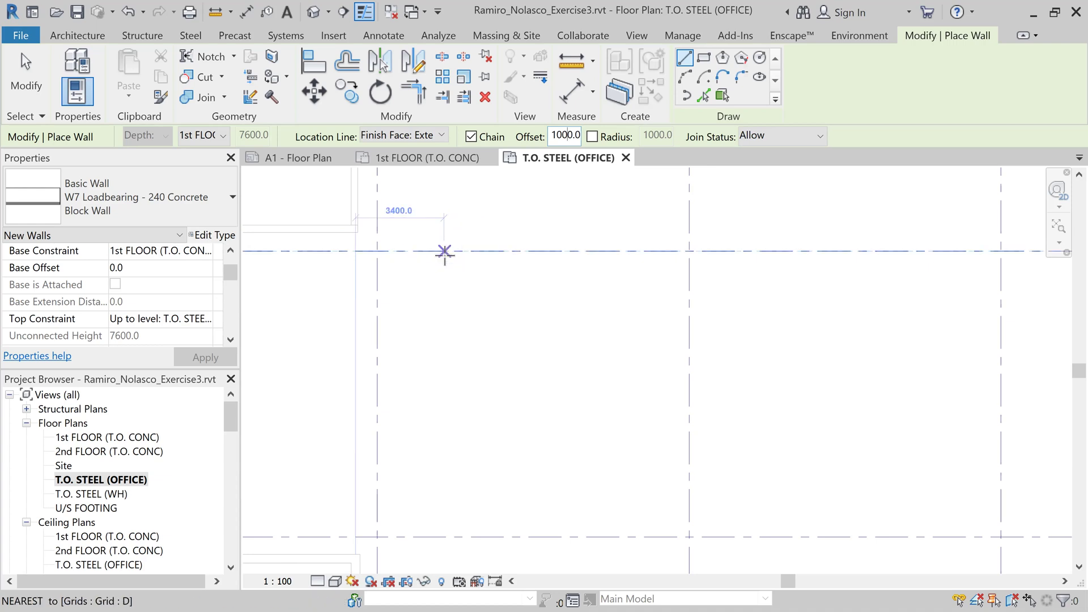
# Draw W7 loadbearing walls, 24000 along grid D from grid 2 to 4 and 22000 along grid 4 to grid F, and save the project
pyautogui.click(378, 250)
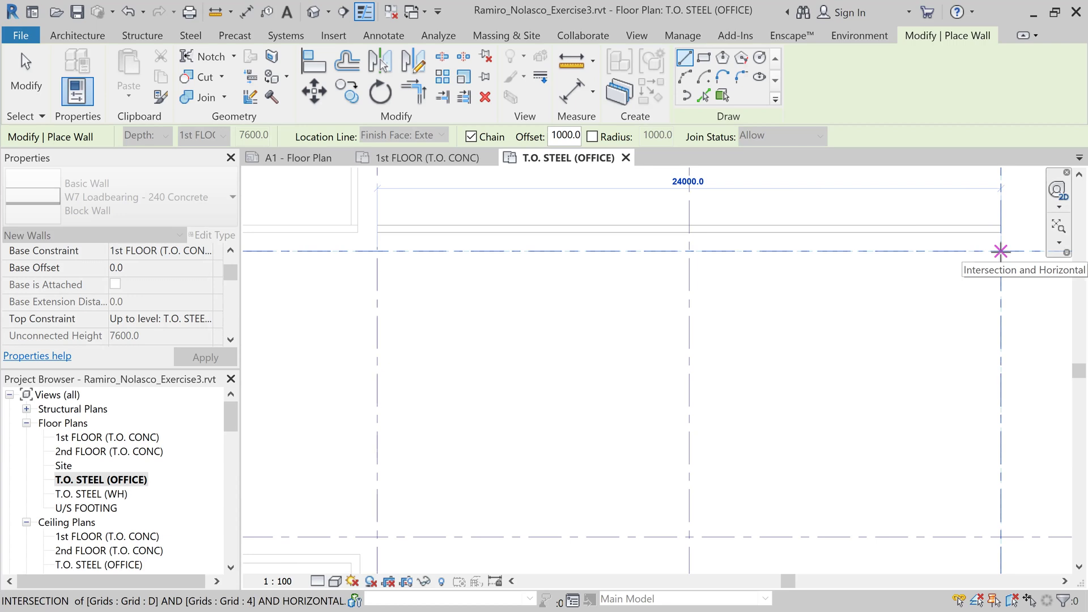
pyautogui.click(1000, 251)
pyautogui.scroll(3, 989, 318)
pyautogui.scroll(-2, 980, 341)
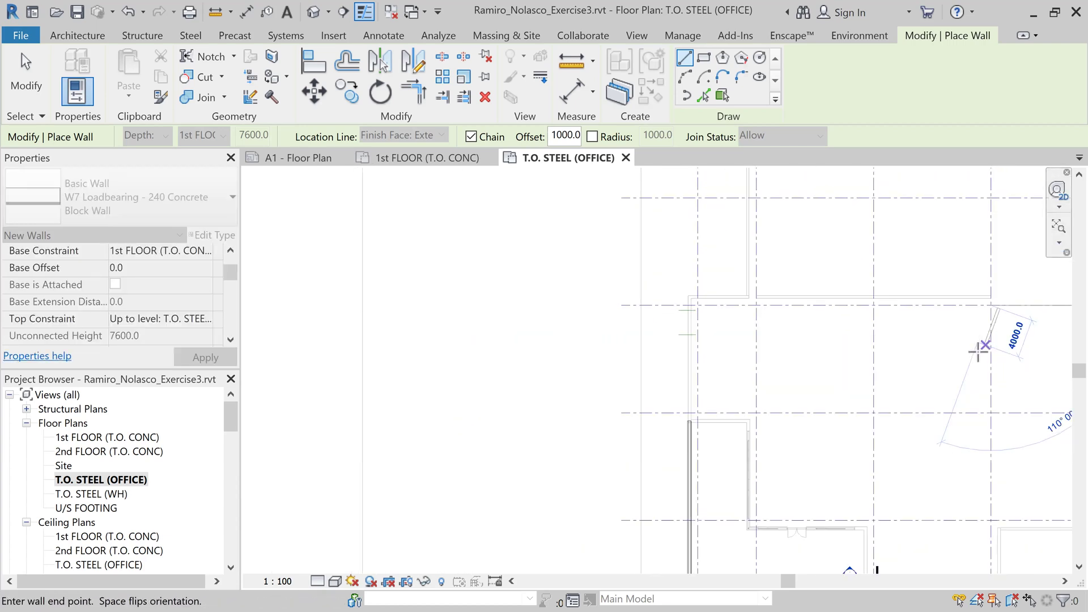
pyautogui.moveTo(959, 372); pyautogui.dragTo(652, 292, button='middle')
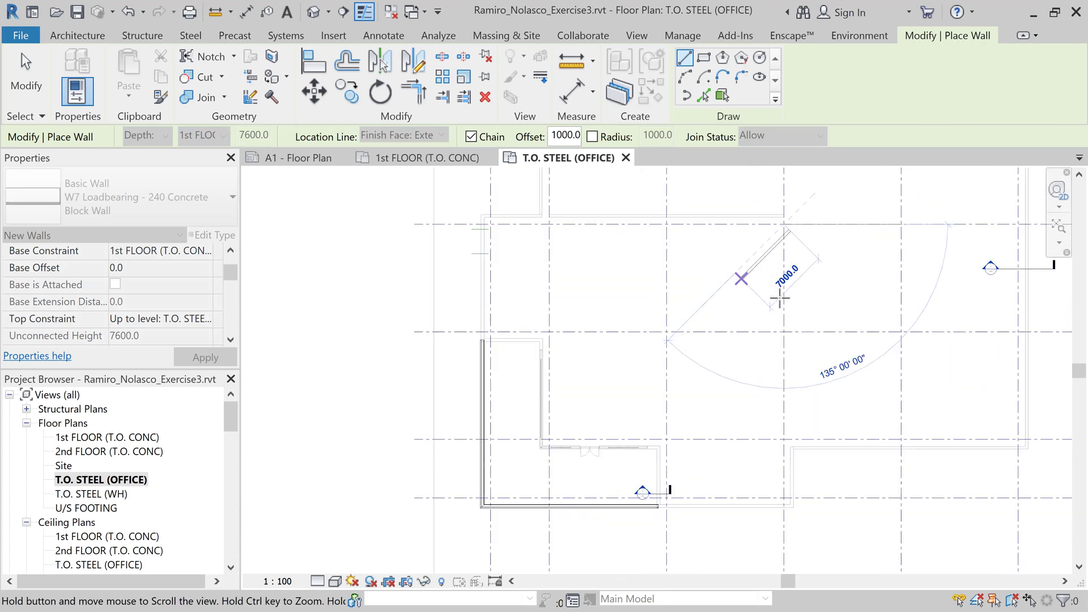
pyautogui.scroll(2, 798, 399)
pyautogui.scroll(2, 798, 398)
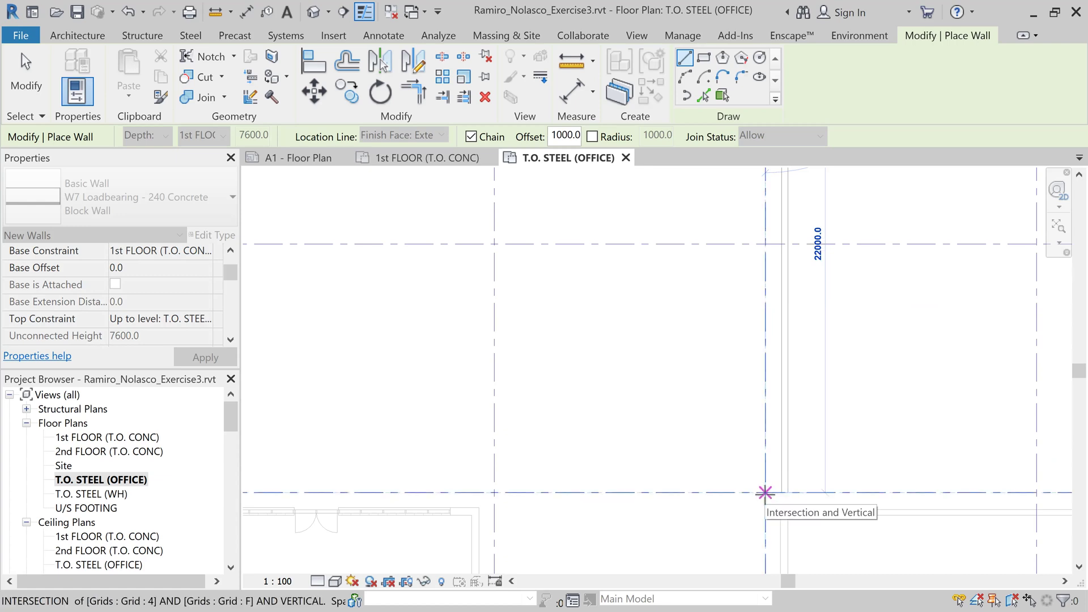
pyautogui.click(765, 492)
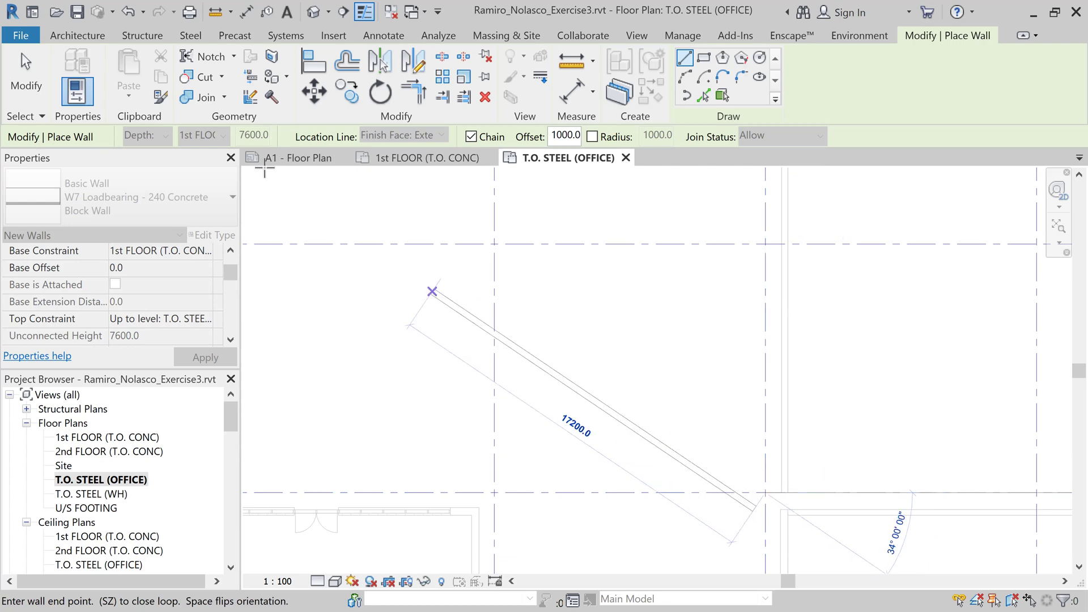
pyautogui.press('Escape')
pyautogui.press('Escape')
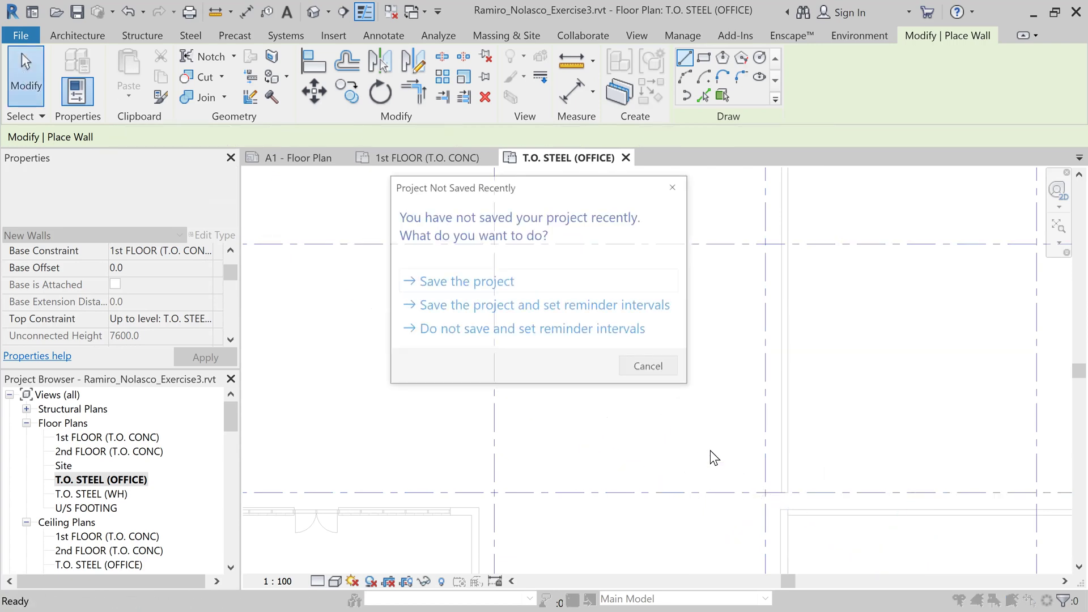
pyautogui.click(544, 290)
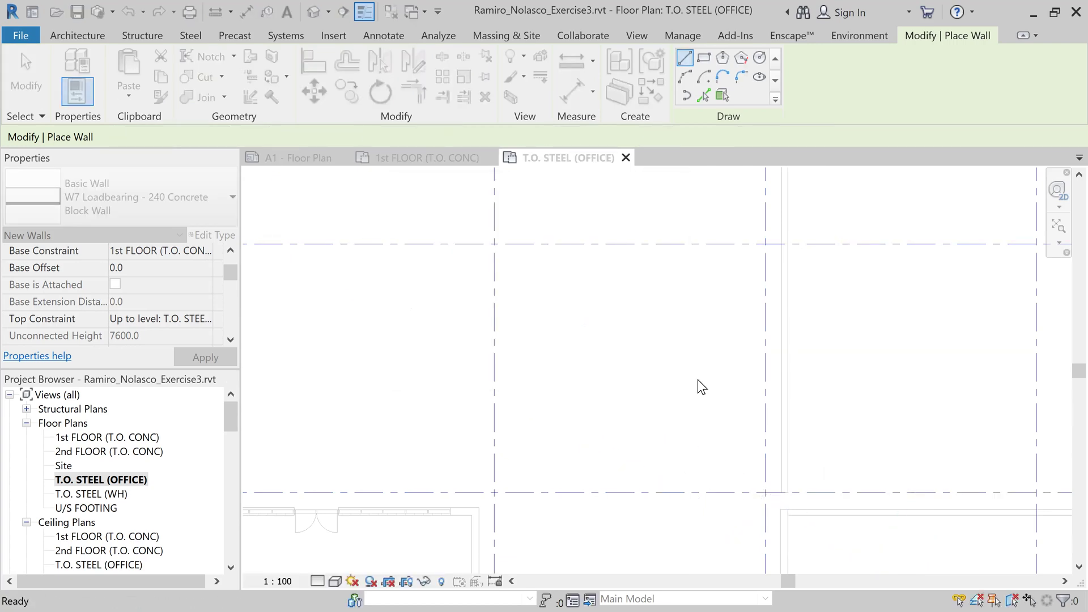
pyautogui.scroll(2, 812, 518)
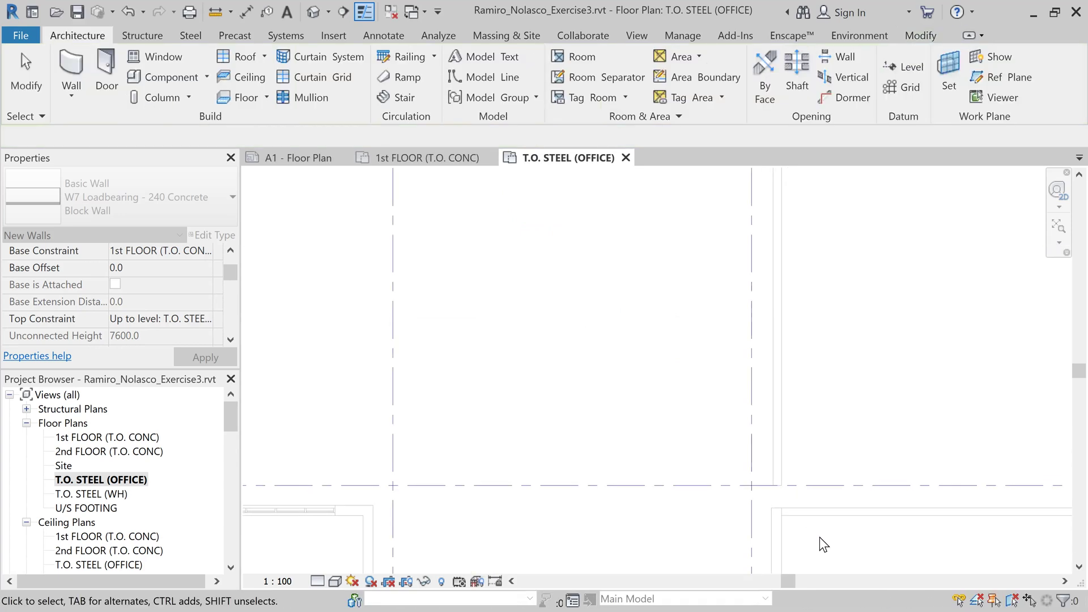
pyautogui.scroll(3, 828, 542)
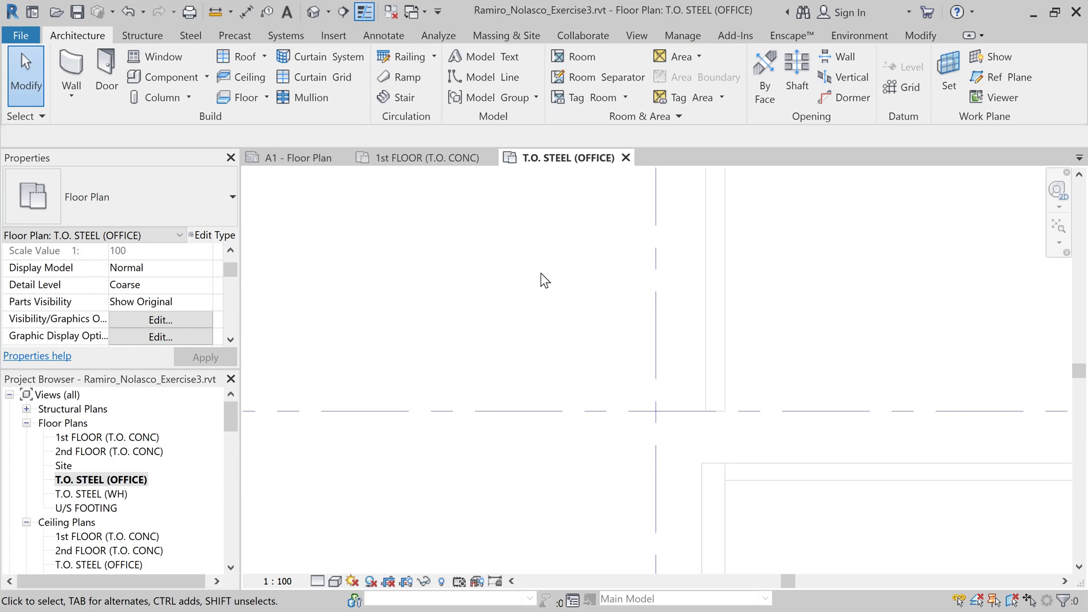
pyautogui.press('t')
pyautogui.press('r')
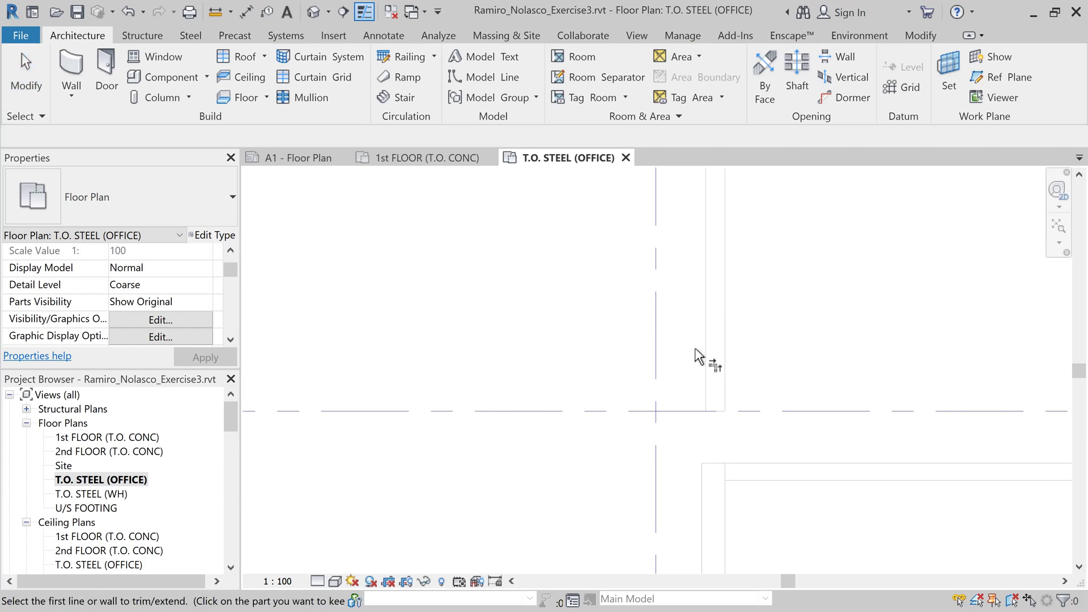
pyautogui.click(722, 366)
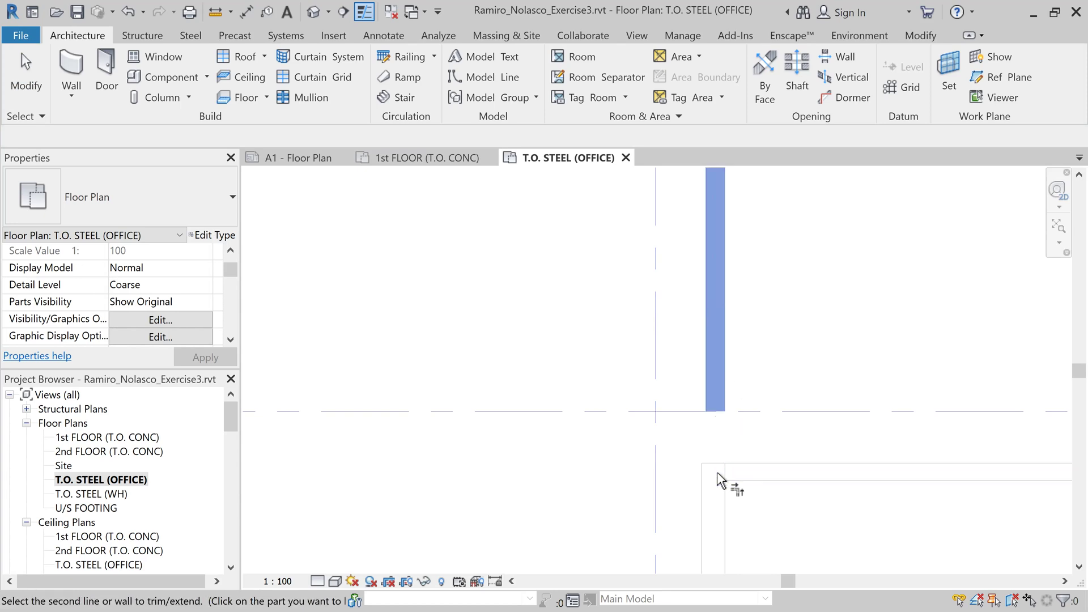
pyautogui.click(30, 69)
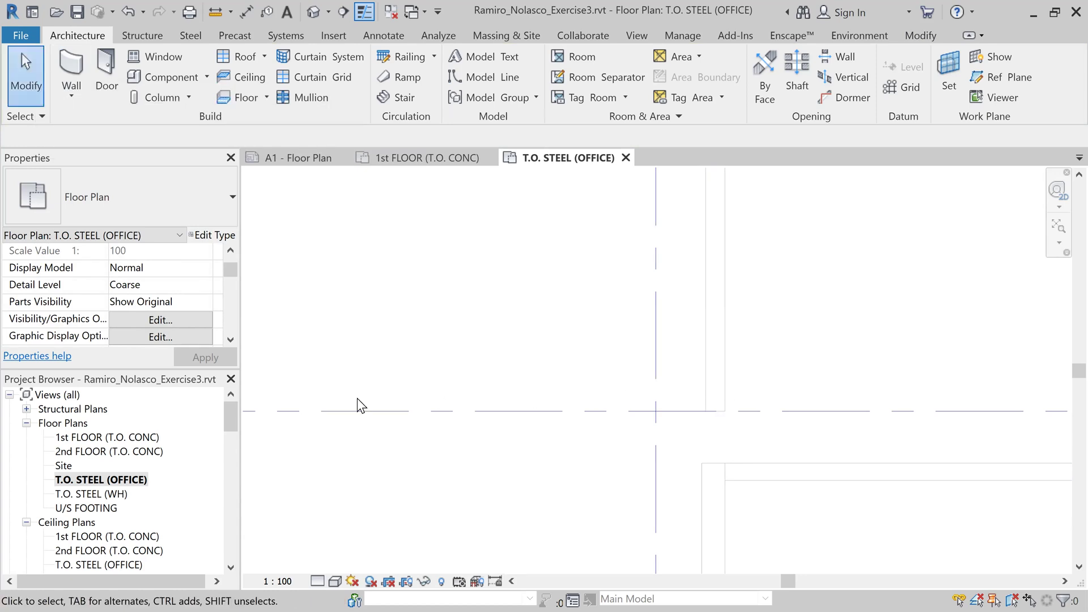
# Open the 1st FLOOR (T.O. CONC) floor plan and extend the lower end of the block wall beside grid 4 to the exterior wall near grid F
pyautogui.click(107, 438)
pyautogui.click(123, 438)
pyautogui.click(162, 436)
pyautogui.doubleClick(152, 436)
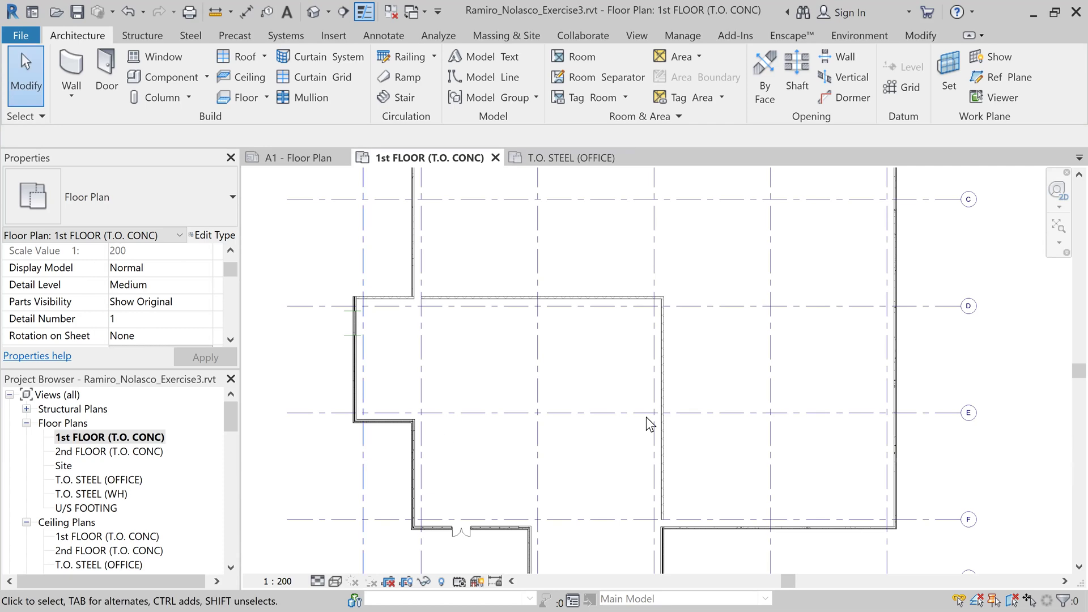
pyautogui.scroll(5, 660, 533)
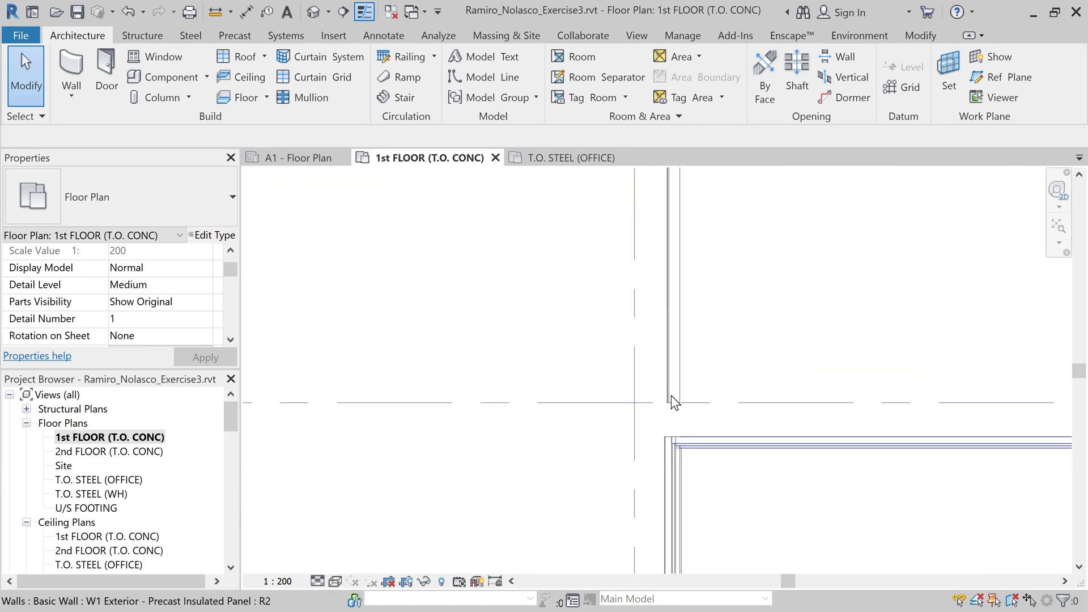
pyautogui.click(677, 381)
pyautogui.scroll(4, 696, 446)
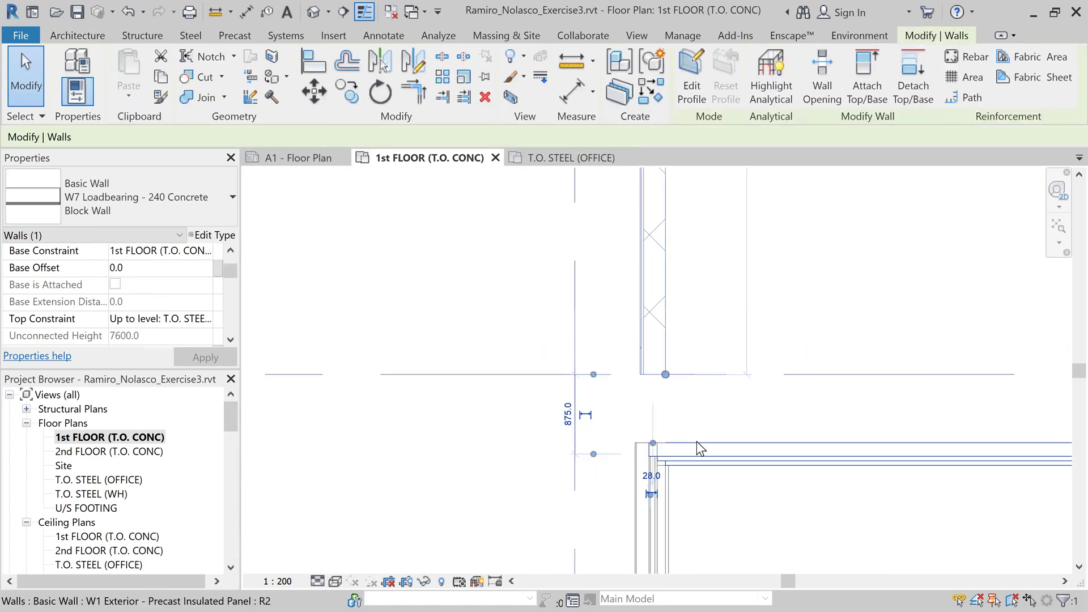
pyautogui.moveTo(650, 340); pyautogui.dragTo(649, 443)
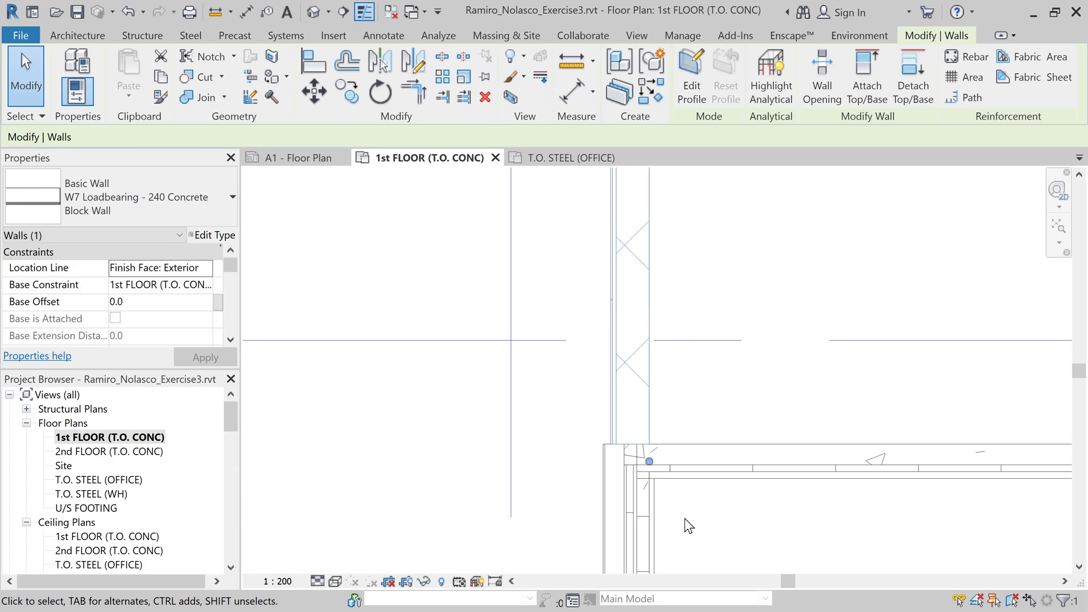
# Extend the west end of the block wall along grid D to meet the exterior wall corner near grid 2
pyautogui.scroll(-1, 695, 519)
pyautogui.scroll(-3, 695, 519)
pyautogui.scroll(-2, 702, 470)
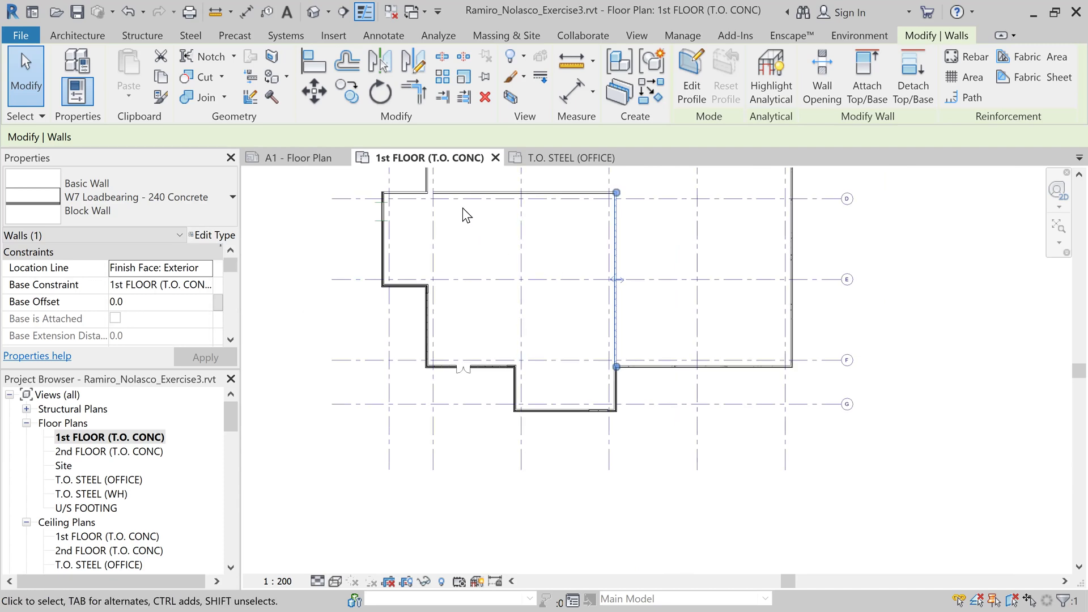
pyautogui.scroll(10, 416, 210)
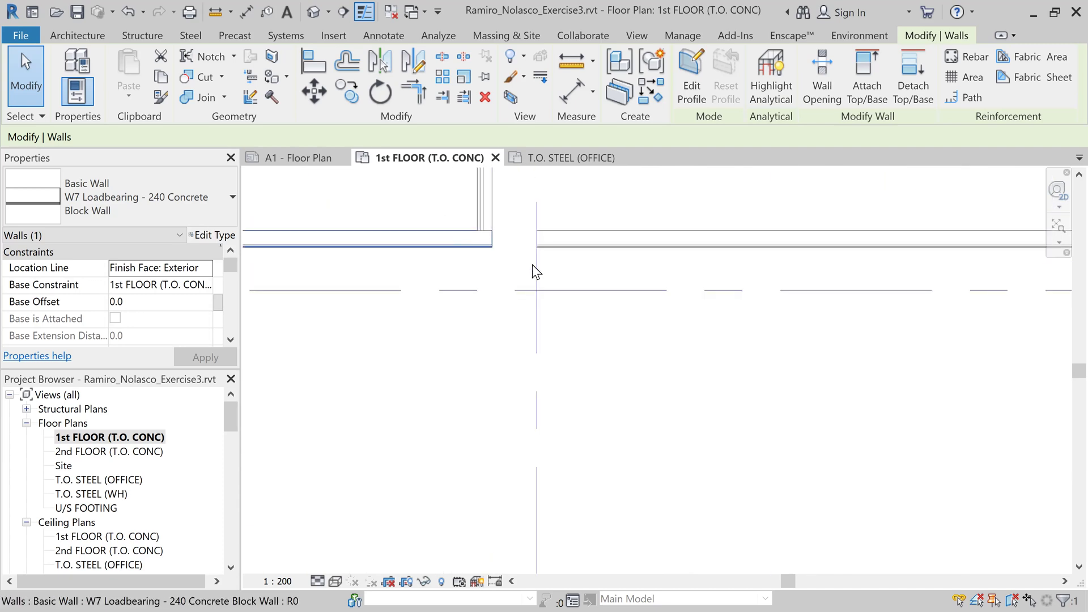
pyautogui.click(570, 246)
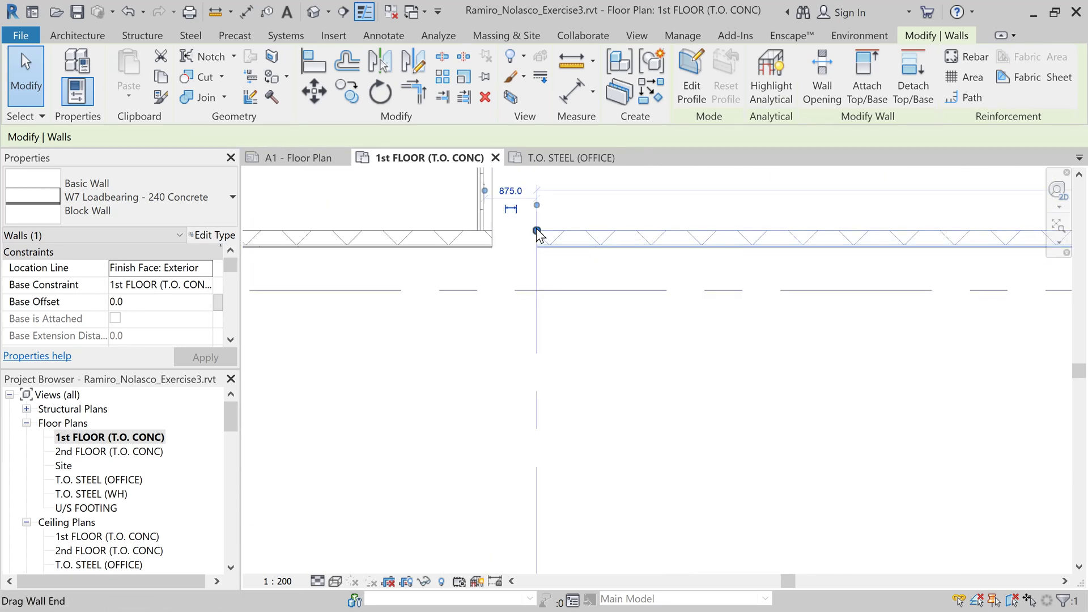
pyautogui.scroll(2, 492, 223)
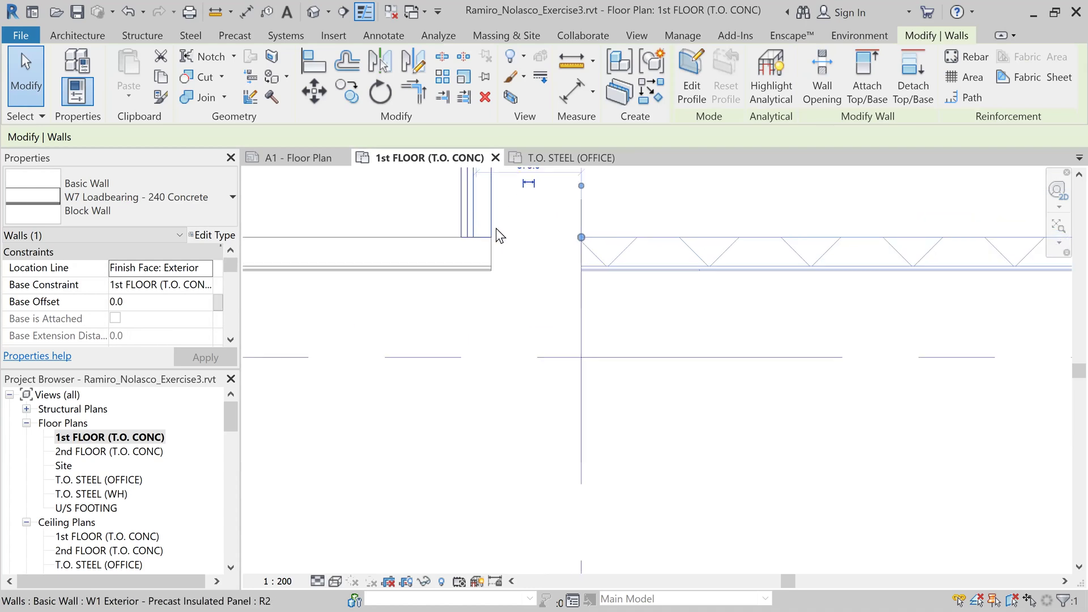
pyautogui.press('r')
pyautogui.press('s')
pyautogui.click(581, 237)
pyautogui.moveTo(492, 237); pyautogui.dragTo(493, 238)
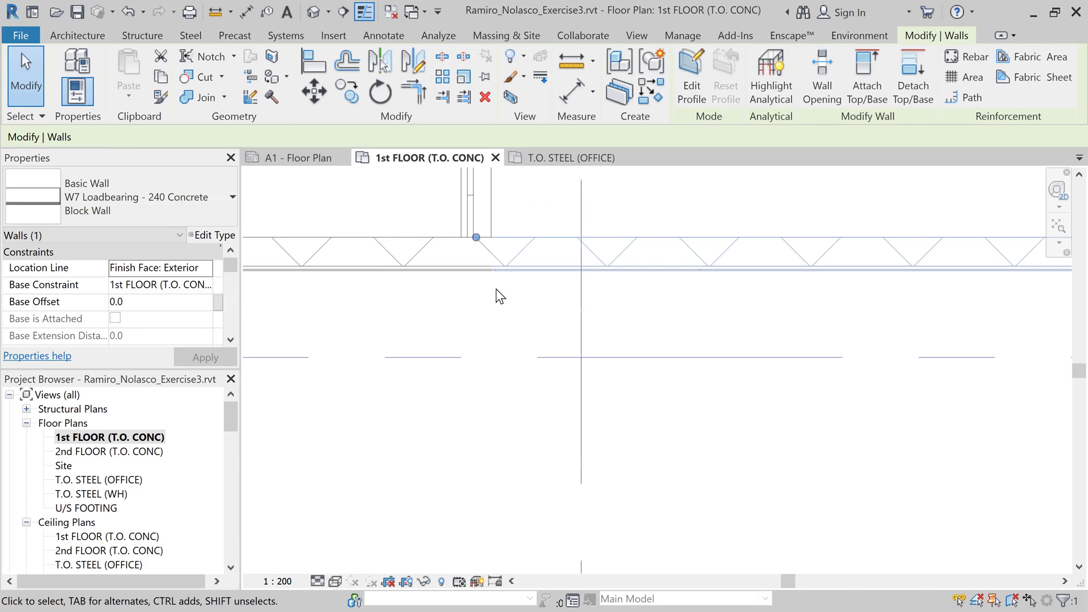
# Delete the short W3 exterior masonry wall beside grid 4, between the wall near grid F and the one near grid G
pyautogui.scroll(-5, 510, 281)
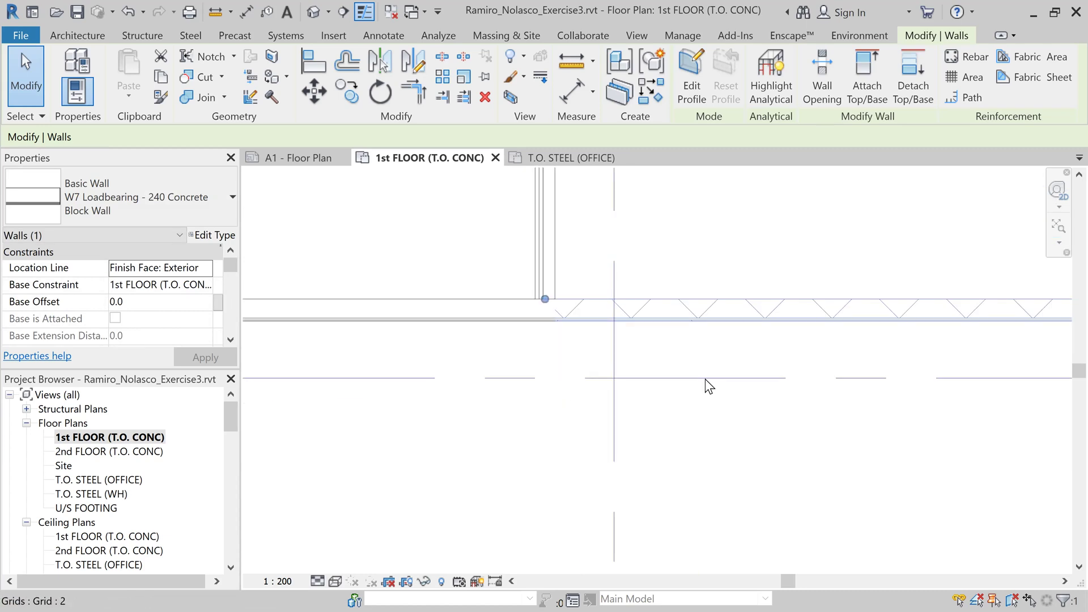
pyautogui.scroll(-5, 782, 431)
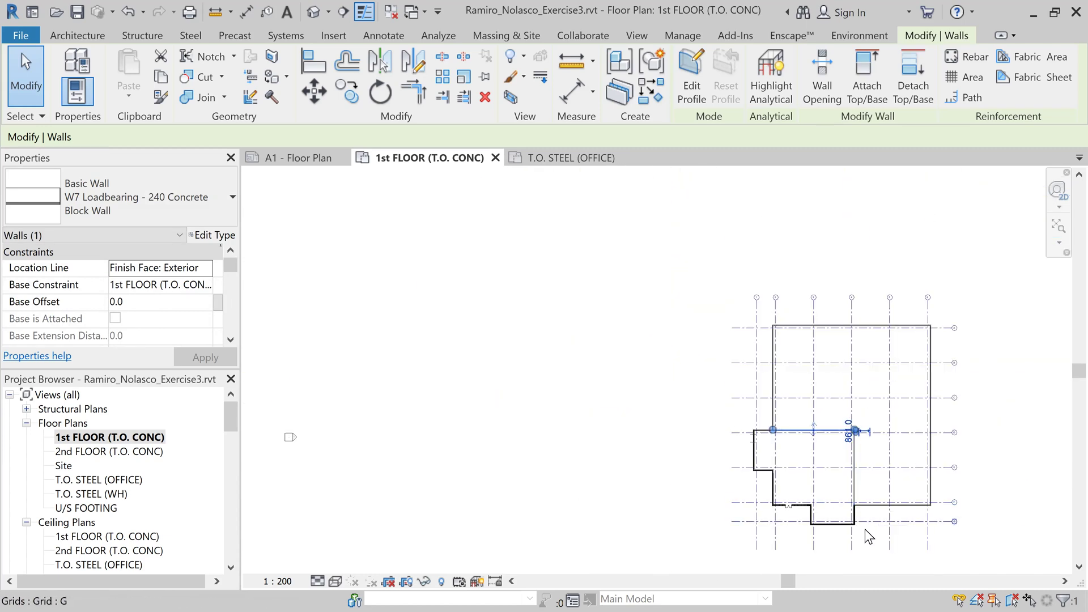
pyautogui.scroll(5, 861, 527)
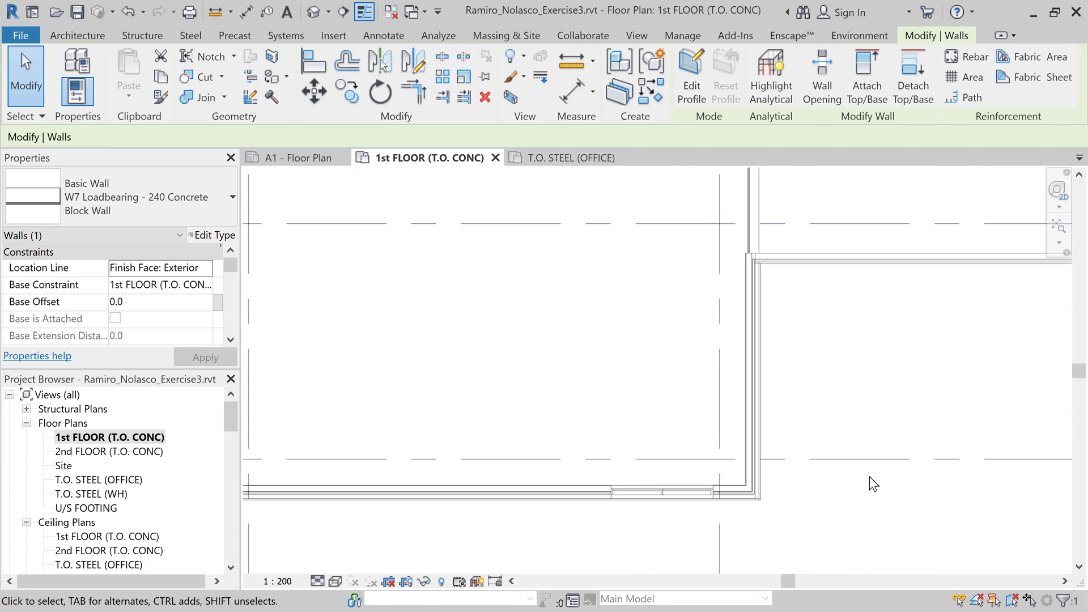
pyautogui.scroll(2, 790, 259)
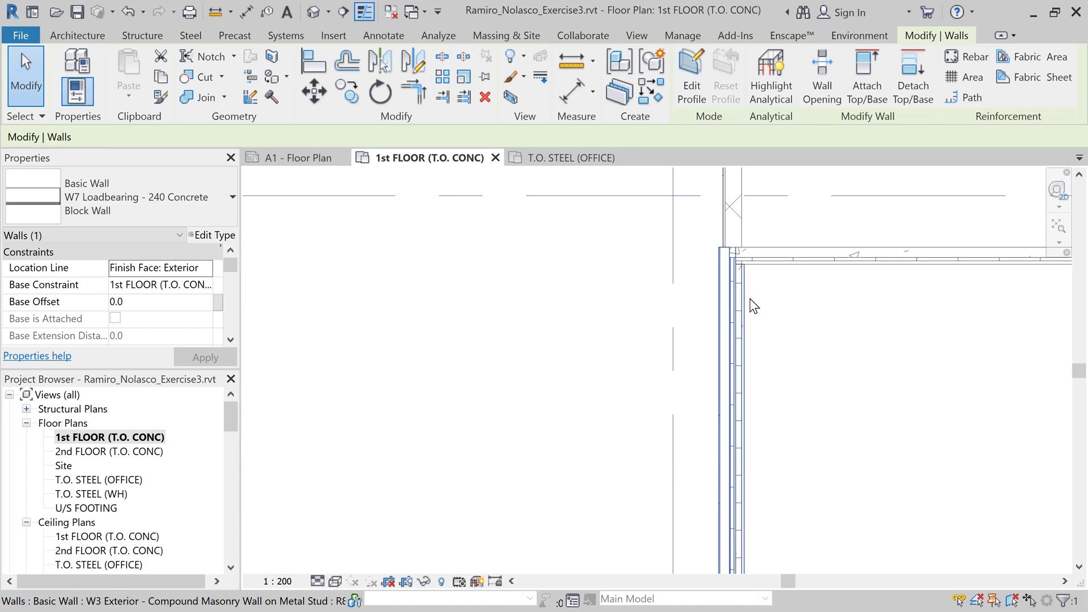
pyautogui.scroll(2, 743, 244)
pyautogui.scroll(3, 743, 240)
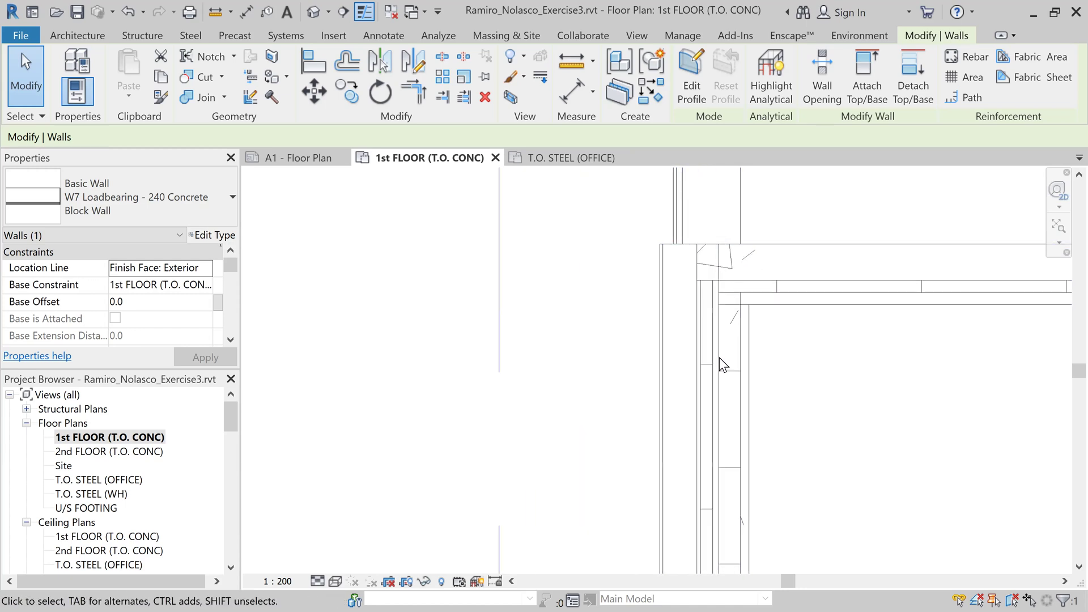
pyautogui.click(695, 356)
pyautogui.scroll(-3, 850, 422)
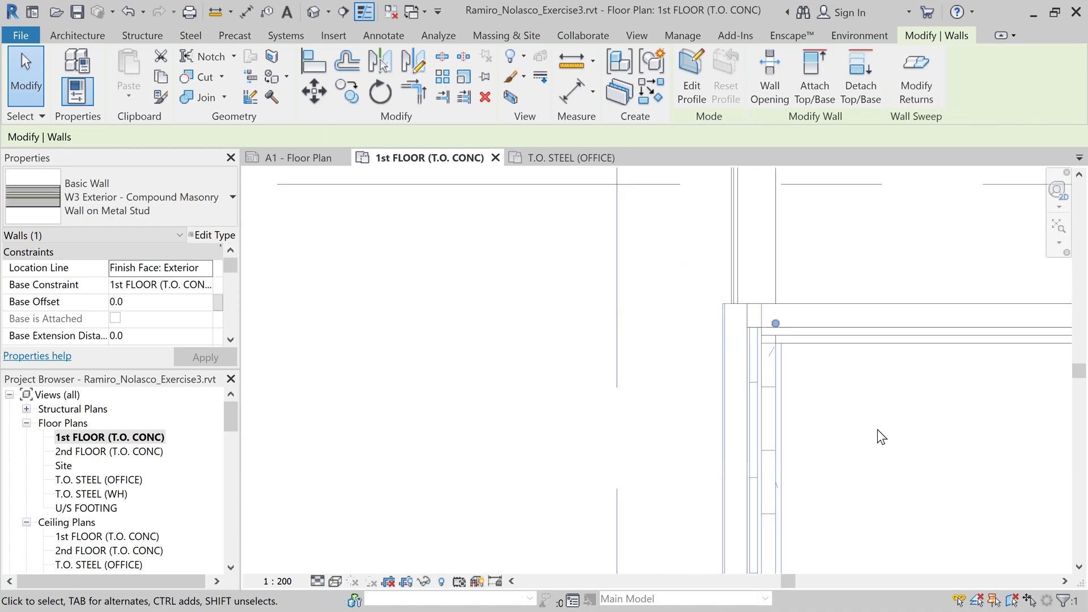
pyautogui.moveTo(923, 444); pyautogui.dragTo(756, 284, button='middle')
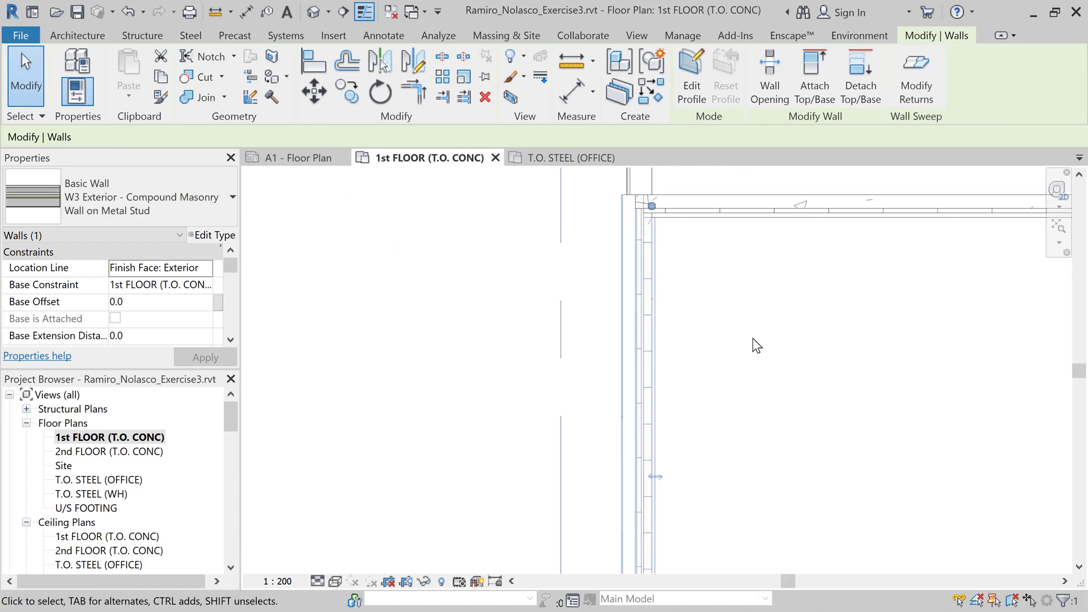
pyautogui.scroll(-2, 765, 351)
pyautogui.scroll(2, 694, 428)
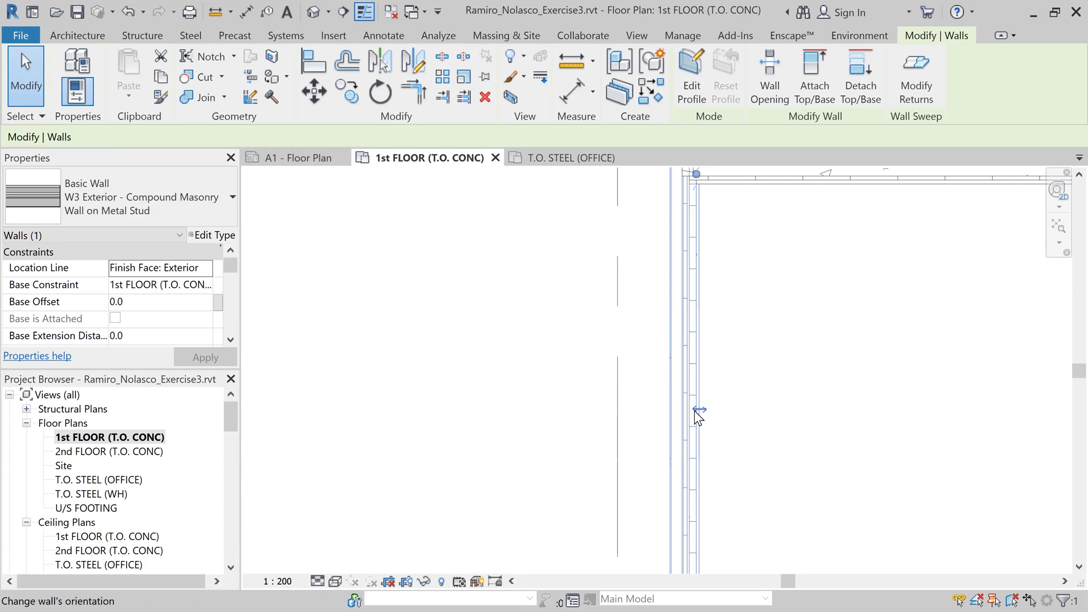
pyautogui.scroll(-1, 760, 367)
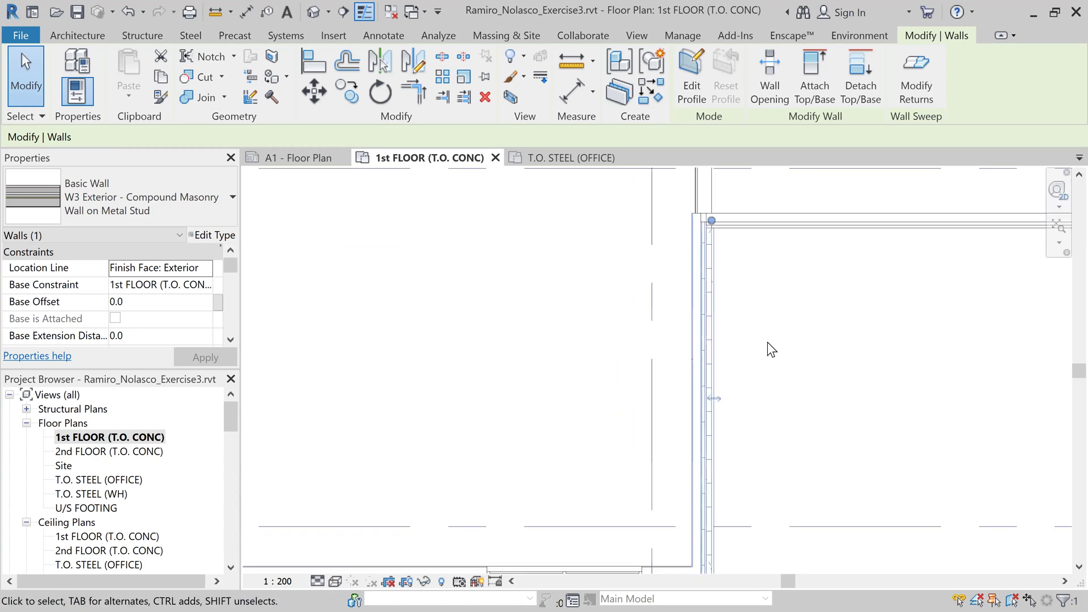
pyautogui.scroll(-1, 845, 344)
pyautogui.moveTo(855, 353); pyautogui.dragTo(806, 306, button='middle')
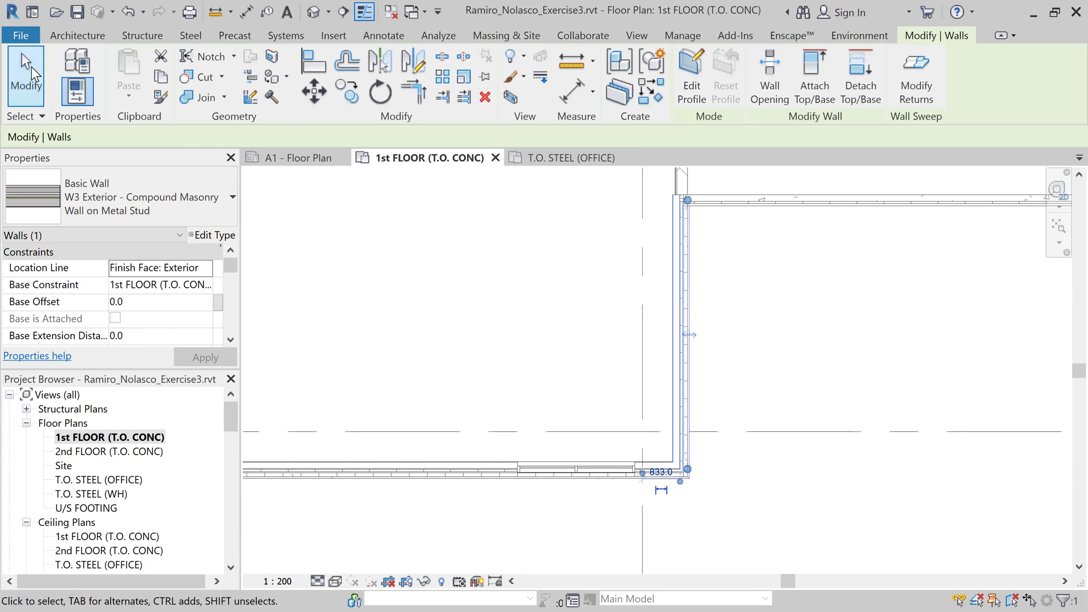
pyautogui.click(706, 336)
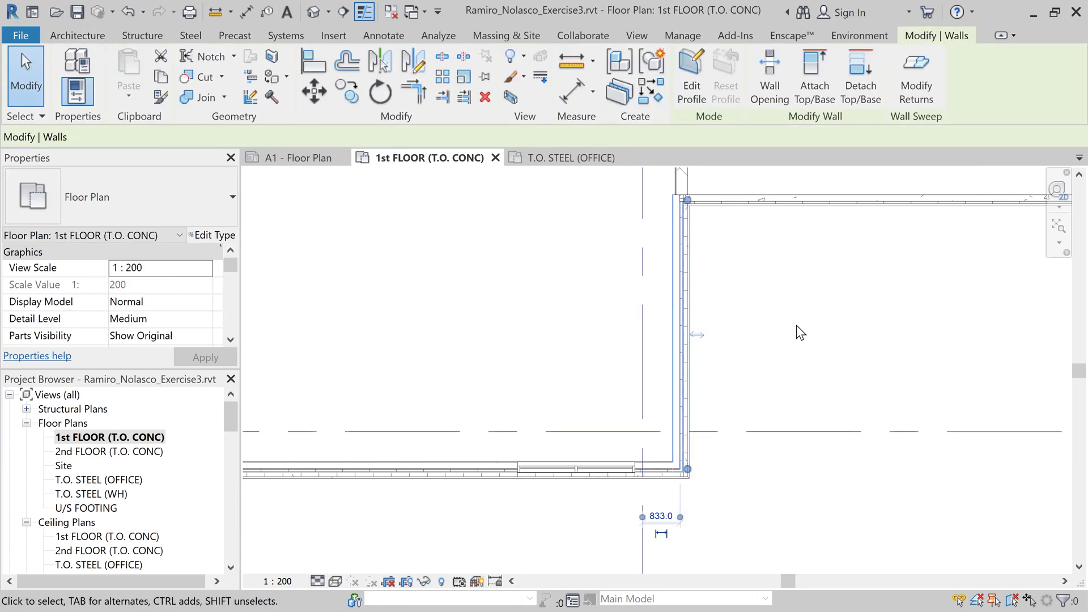
pyautogui.press('Delete')
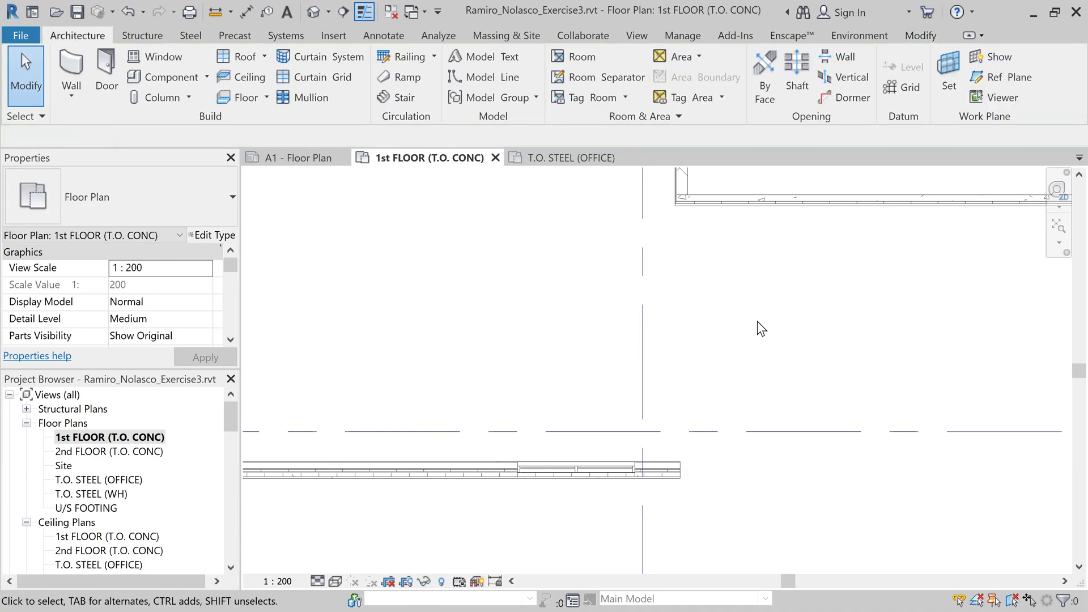
# Start a new wall using the W3 Exterior - Compound Masonry Wall on Metal Stud type
pyautogui.click(226, 198)
pyautogui.press('w')
pyautogui.press('a')
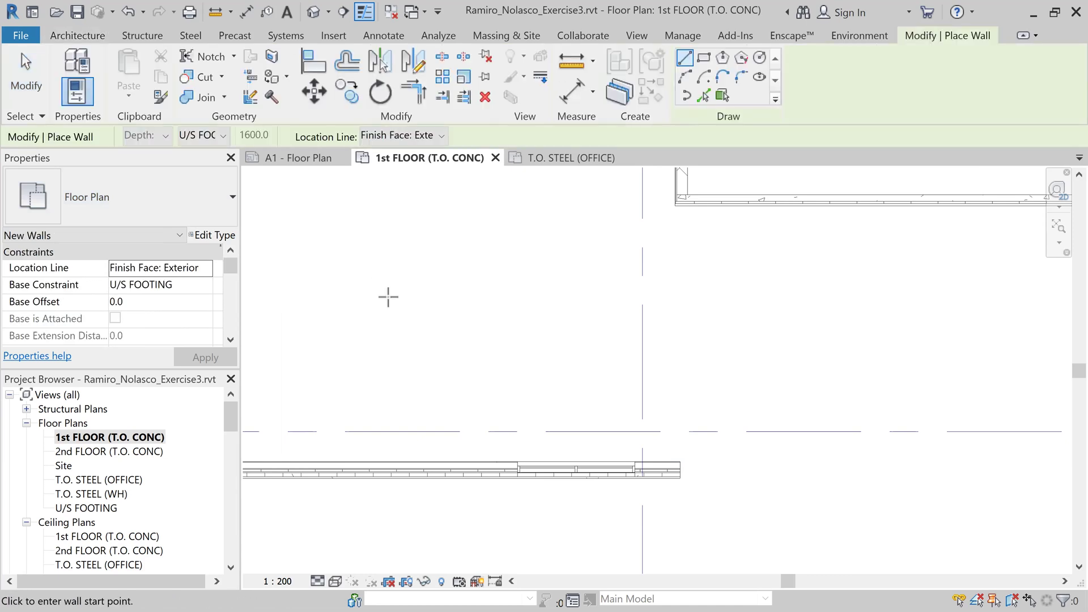
pyautogui.click(208, 212)
pyautogui.scroll(4, 212, 340)
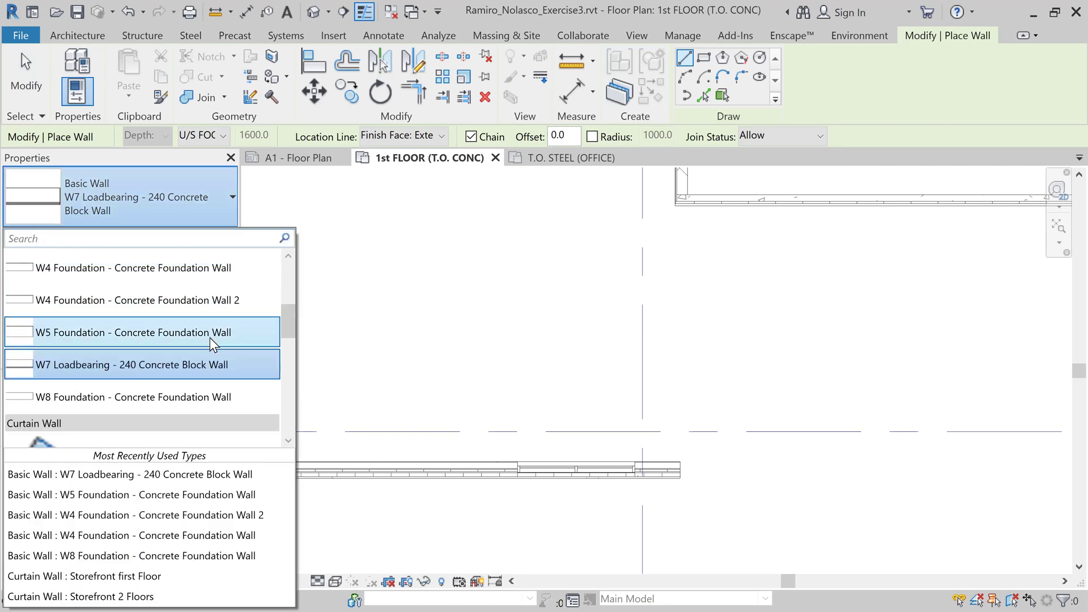
pyautogui.click(192, 278)
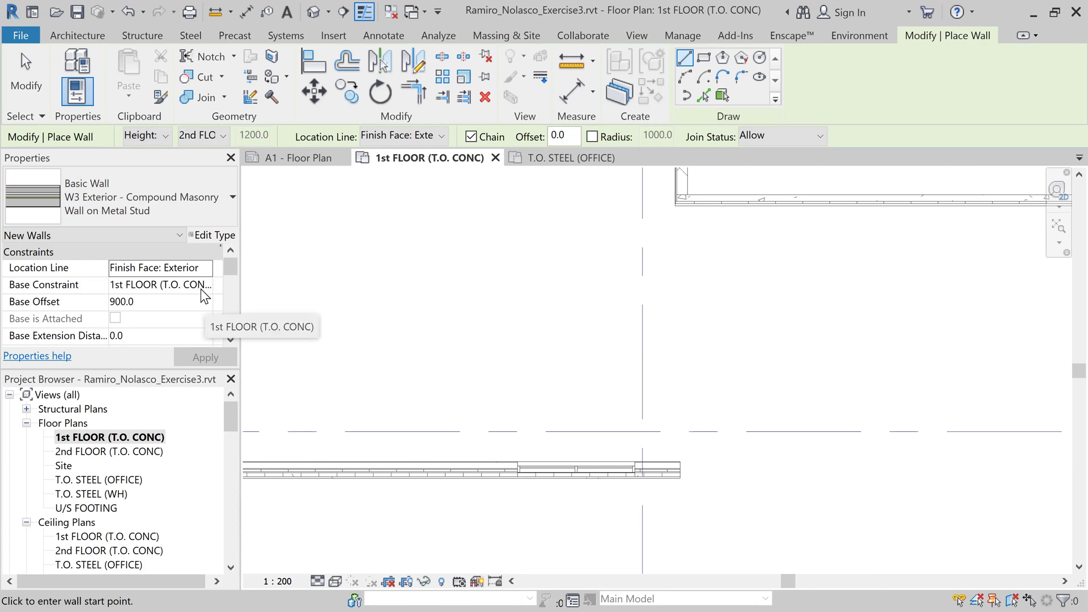
# Set the new wall's top constraint to Up to level: T.O. STEEL (OFFICE) with a top offset of 0
pyautogui.scroll(-1, 200, 291)
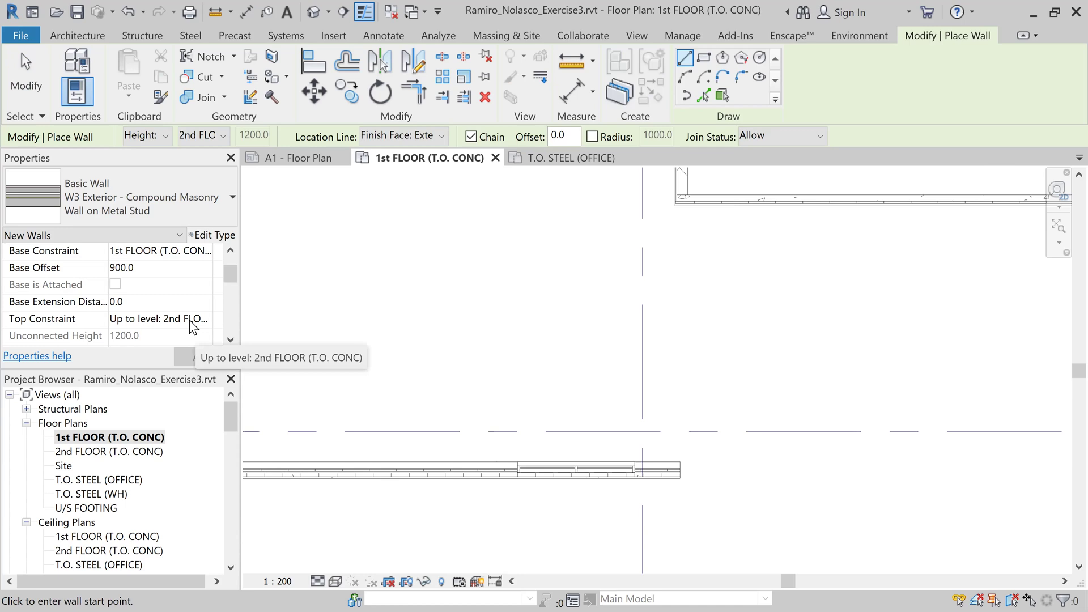
pyautogui.click(205, 322)
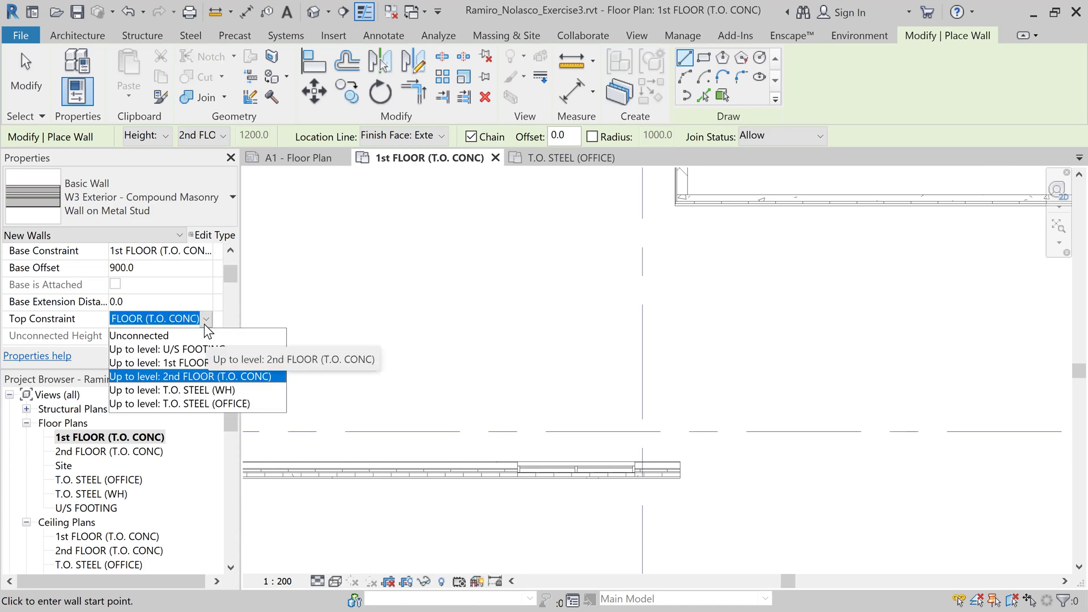
pyautogui.click(232, 403)
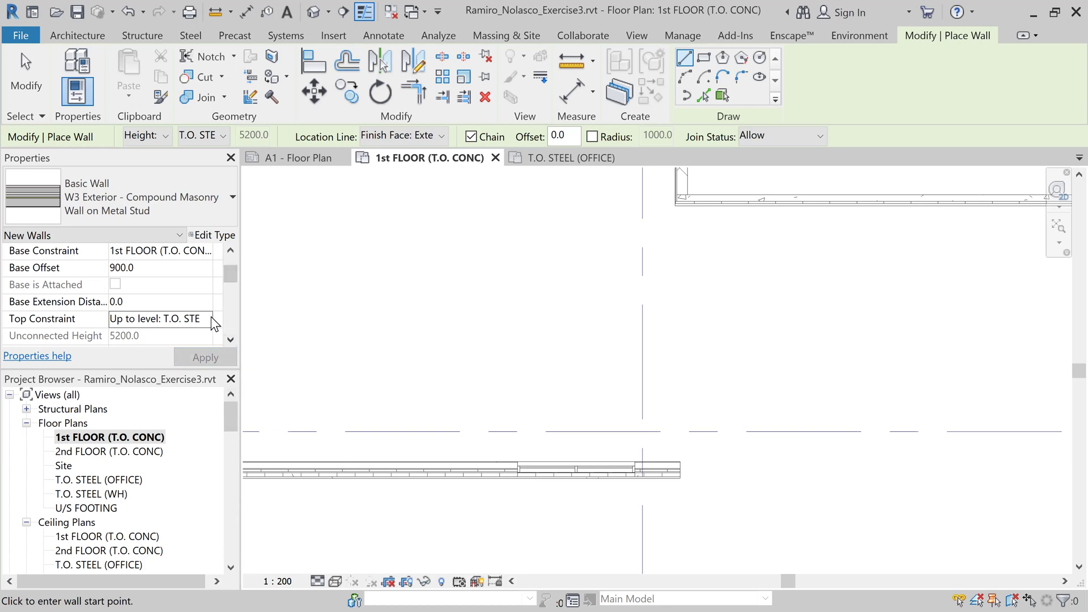
pyautogui.scroll(-1, 192, 309)
pyautogui.click(181, 300)
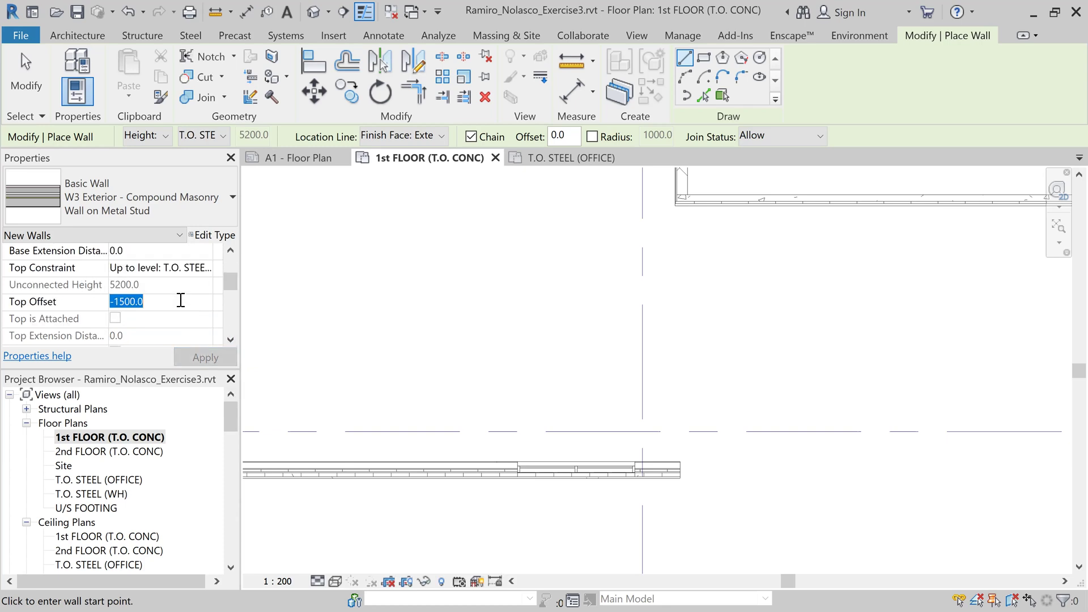
pyautogui.write('0')
pyautogui.press('Return')
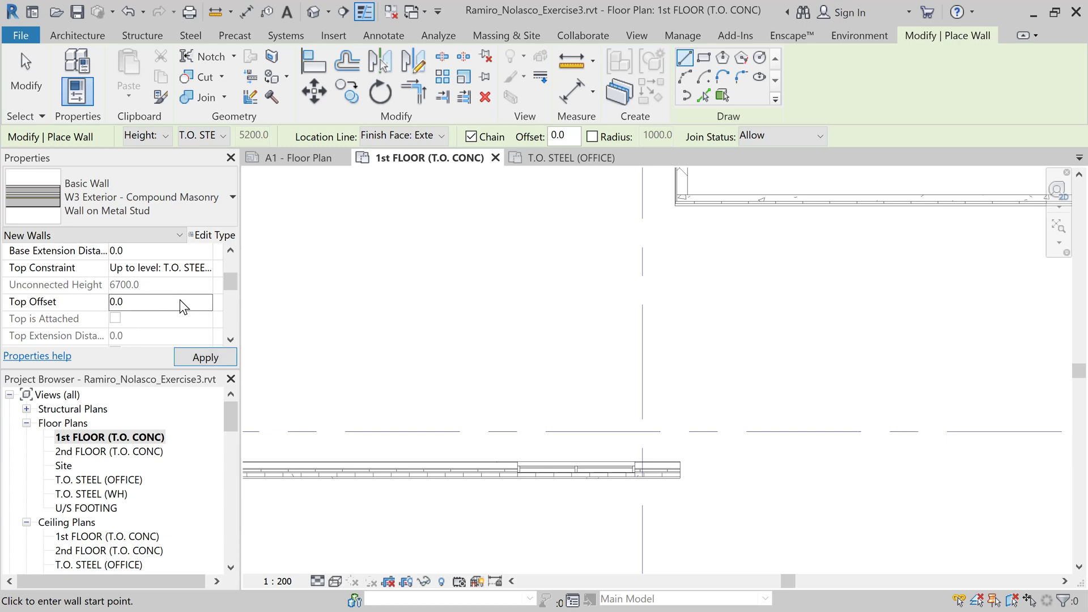
# Set the new wall's base offset to 0
pyautogui.scroll(1, 181, 302)
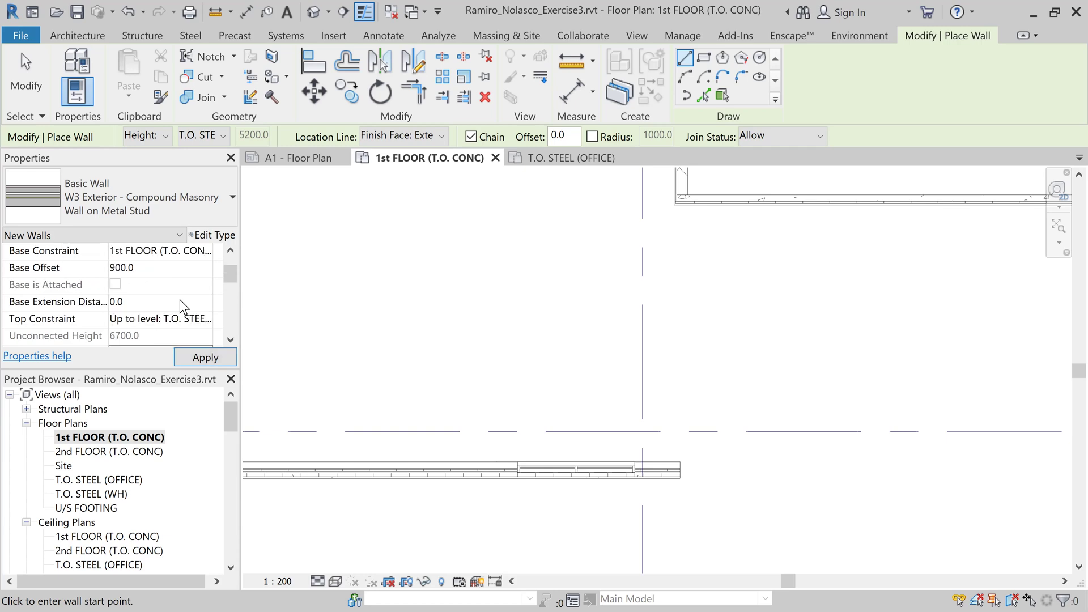
pyautogui.click(167, 266)
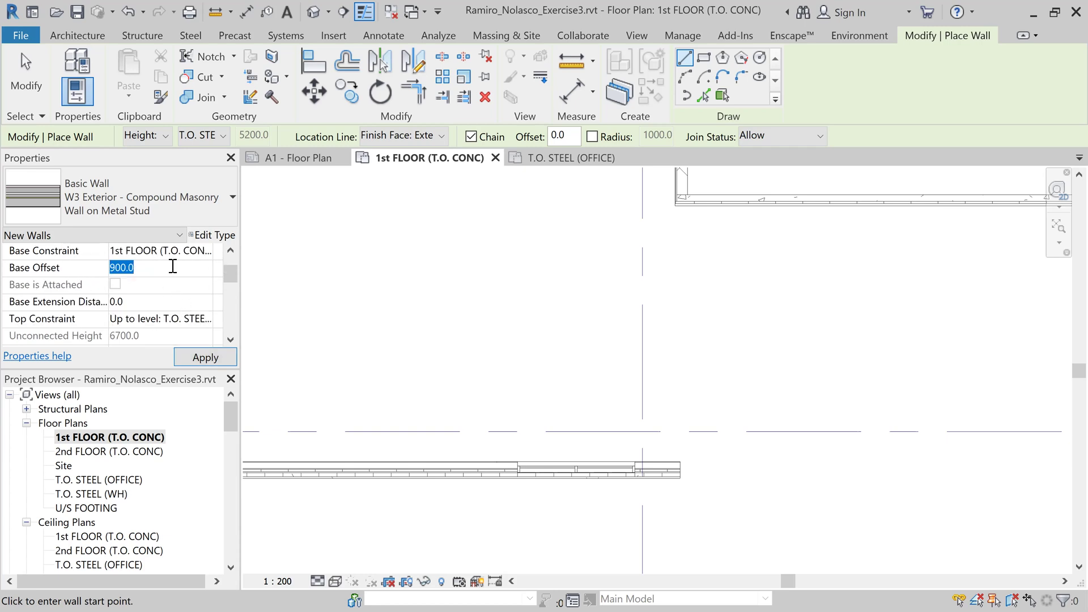
pyautogui.write('0')
pyautogui.press('Return')
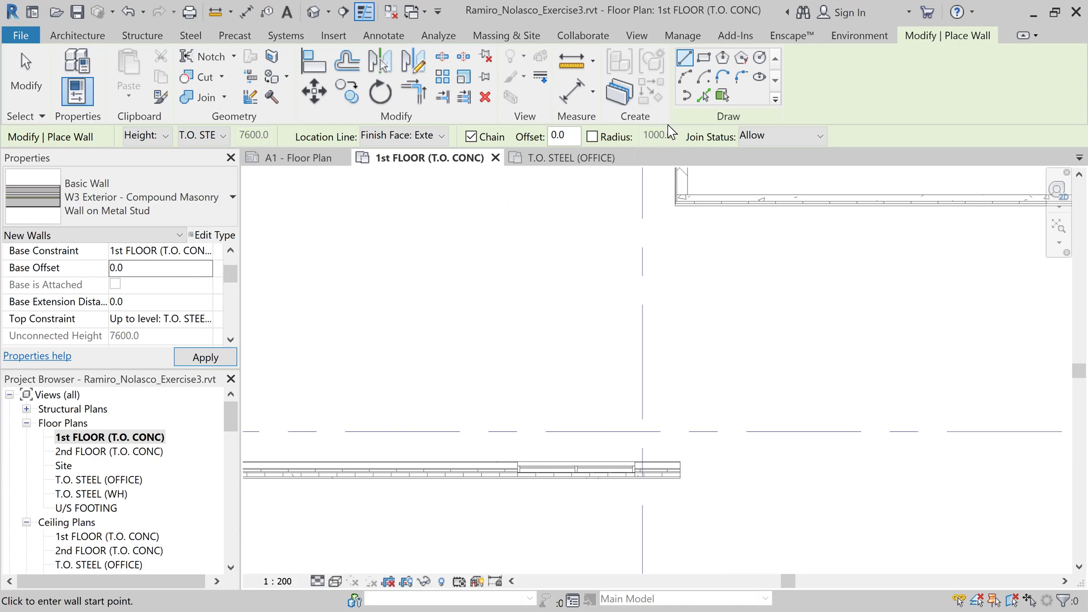
# Draw a vertical W3 wall segment about 2300 long, offset 1000 from grid 4, in the gap left by the deleted wall
pyautogui.click(554, 136)
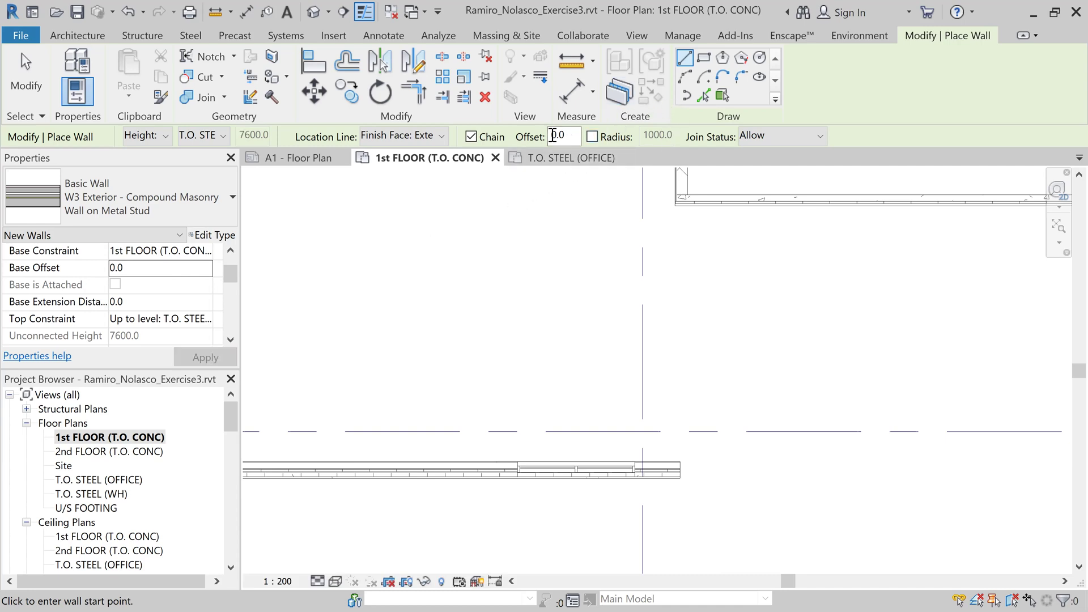
pyautogui.write('100')
pyautogui.click(642, 235)
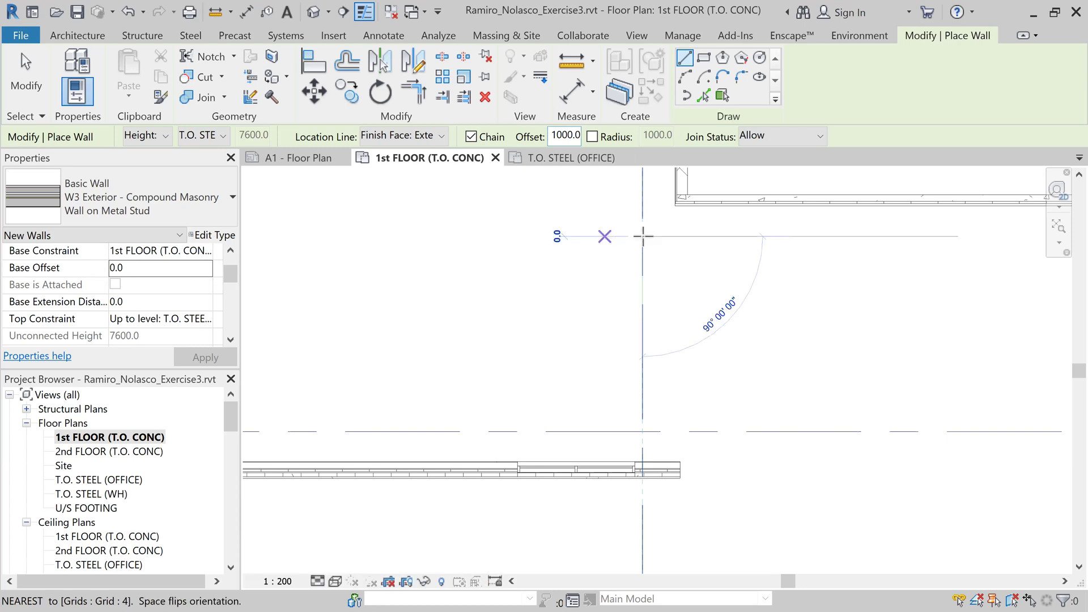
pyautogui.click(644, 342)
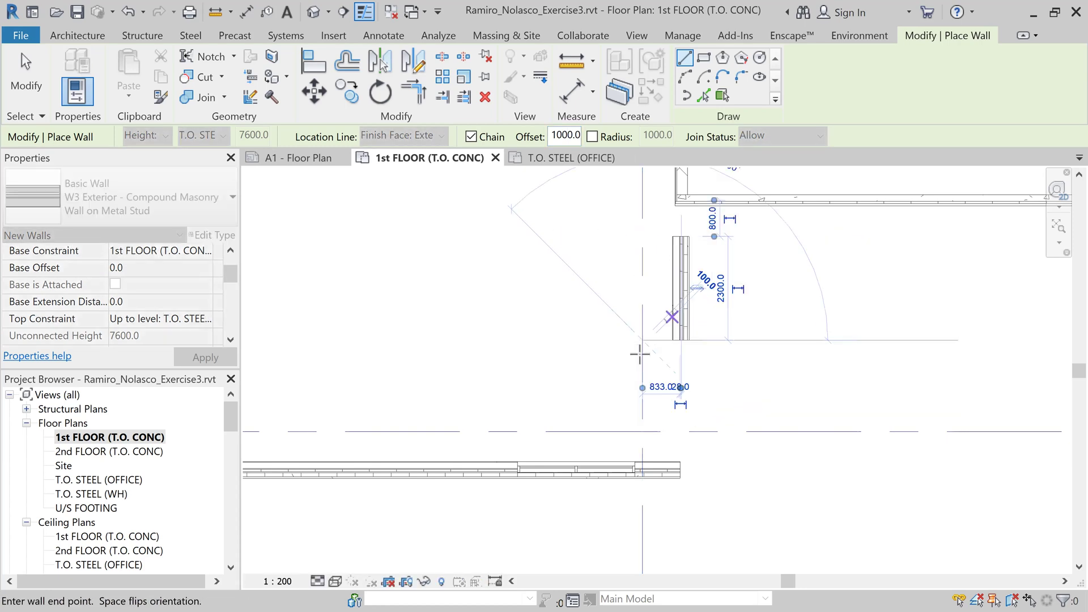
pyautogui.click(25, 71)
# Trim/extend the new W3 wall segment and the exterior wall near grid G to form a corner
pyautogui.press('t')
pyautogui.press('r')
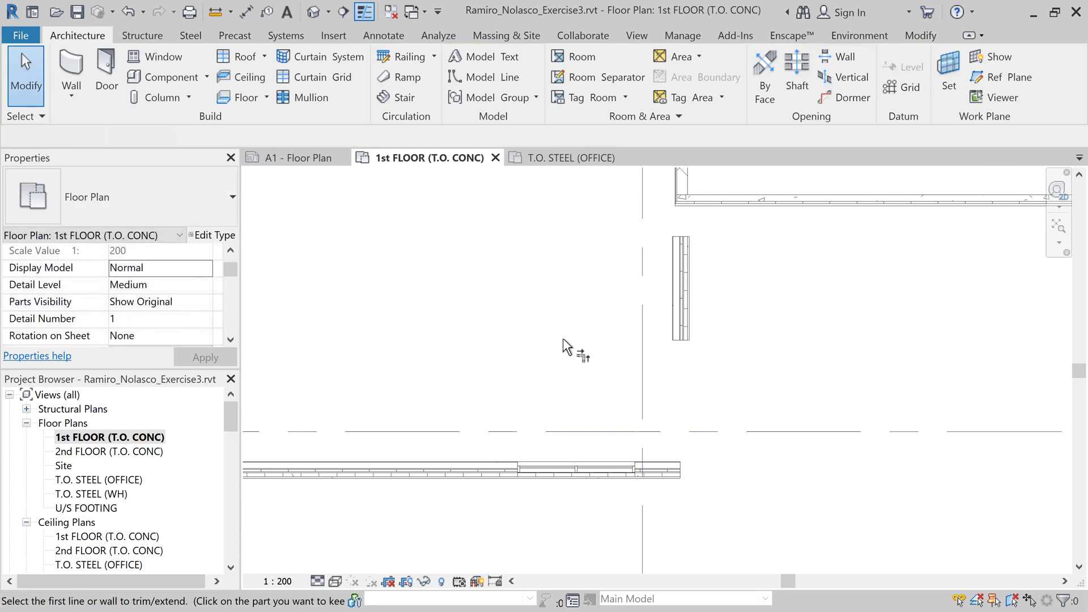
pyautogui.click(688, 311)
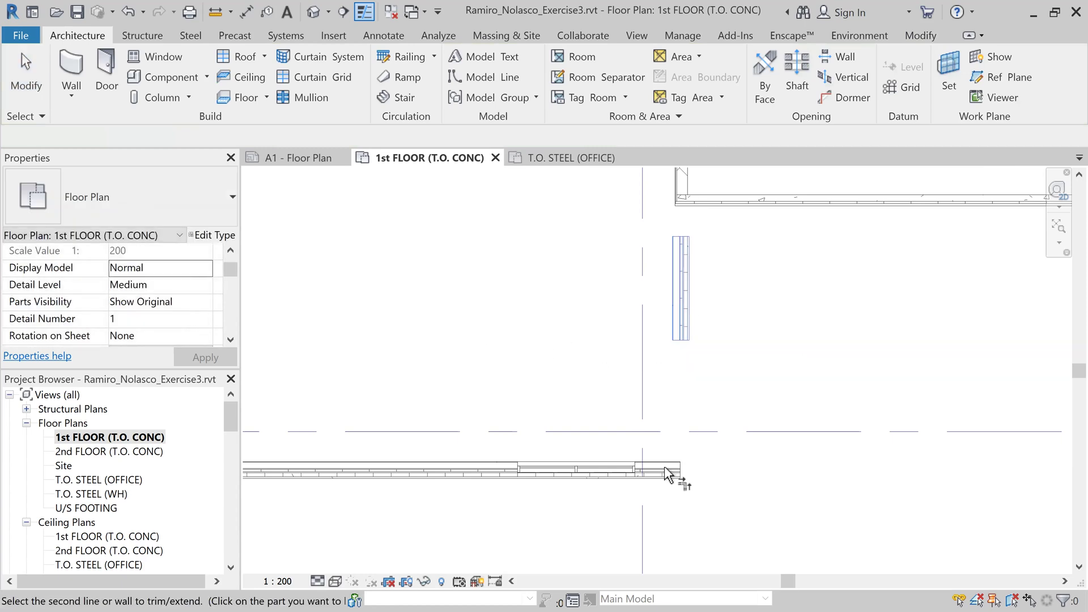
pyautogui.click(667, 471)
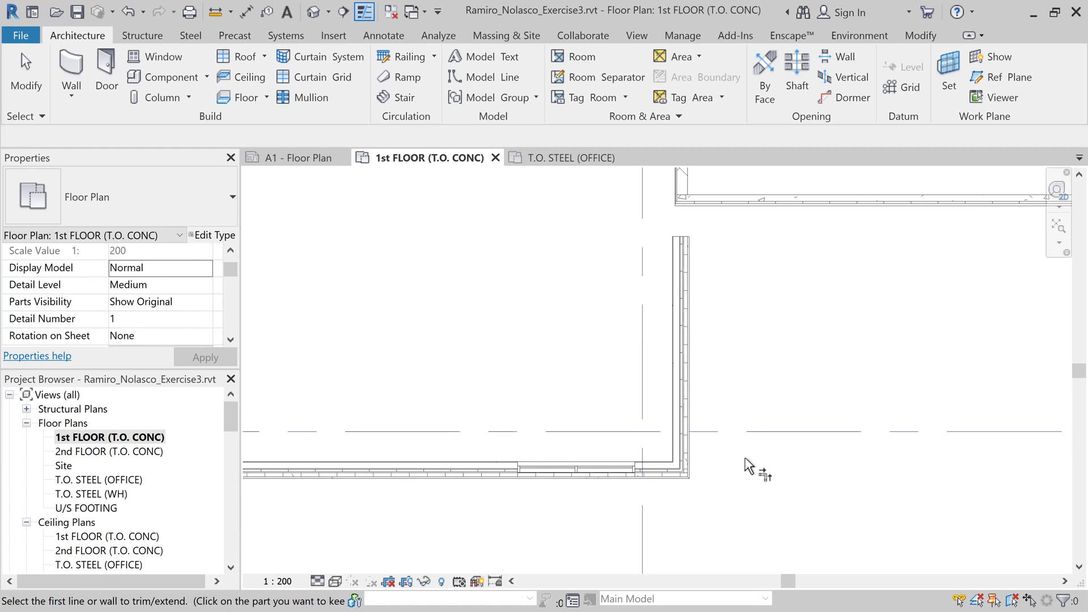
# Trim/extend the upper end of the new W3 wall to meet the W1 precast panel wall near grid F
pyautogui.moveTo(728, 230); pyautogui.dragTo(733, 369, button='middle')
pyautogui.scroll(3, 720, 328)
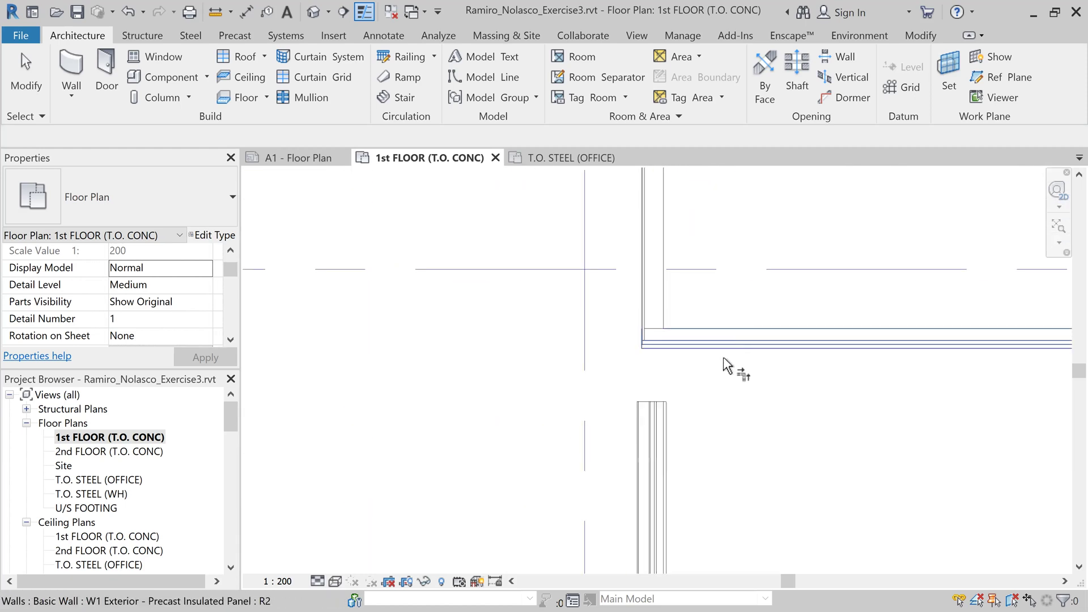
pyautogui.click(662, 428)
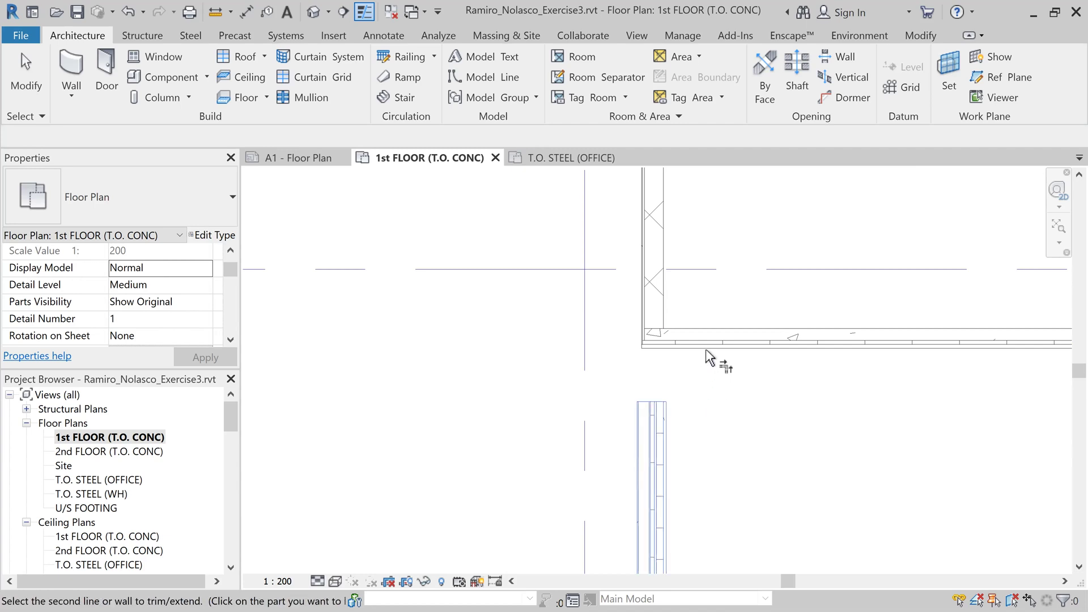
pyautogui.click(721, 369)
pyautogui.scroll(3, 680, 363)
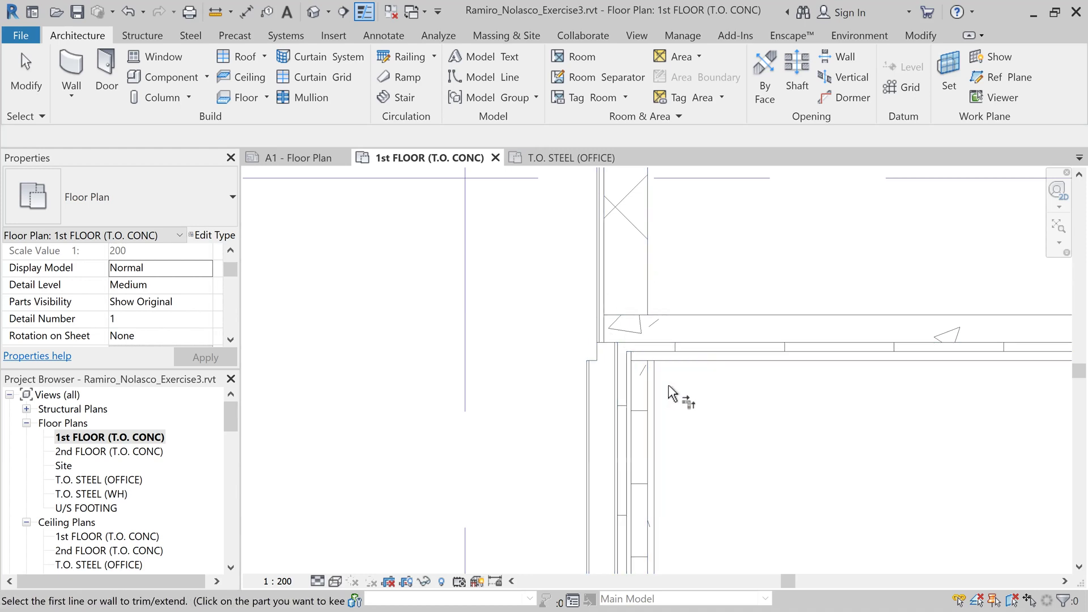
pyautogui.click(672, 369)
pyautogui.click(663, 318)
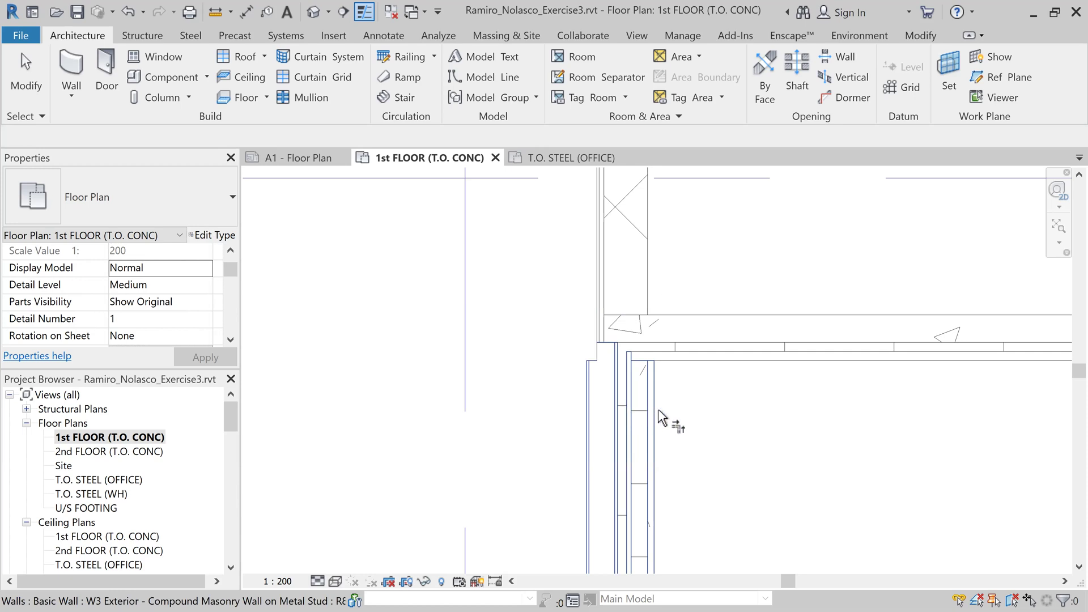
# Change the short W7 wall segment between the exterior corner and the perpendicular warehouse wall to W3 Exterior - Compound Masonry Wall on Metal Stud
pyautogui.scroll(-5, 695, 432)
pyautogui.scroll(-3, 590, 340)
pyautogui.moveTo(485, 303); pyautogui.dragTo(530, 328, button='middle')
pyautogui.scroll(5, 510, 317)
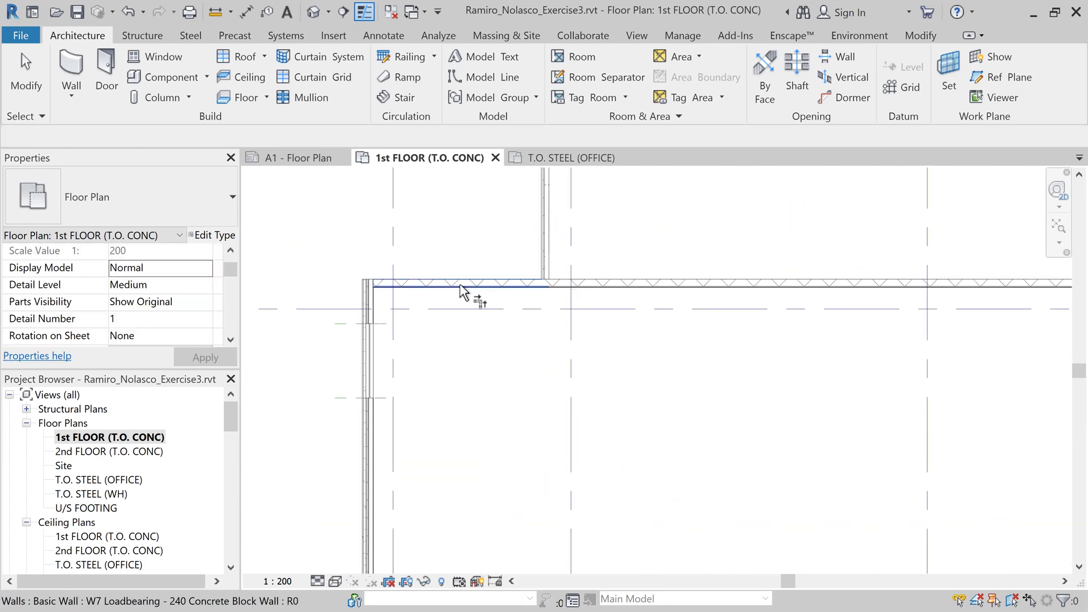
pyautogui.scroll(2, 419, 294)
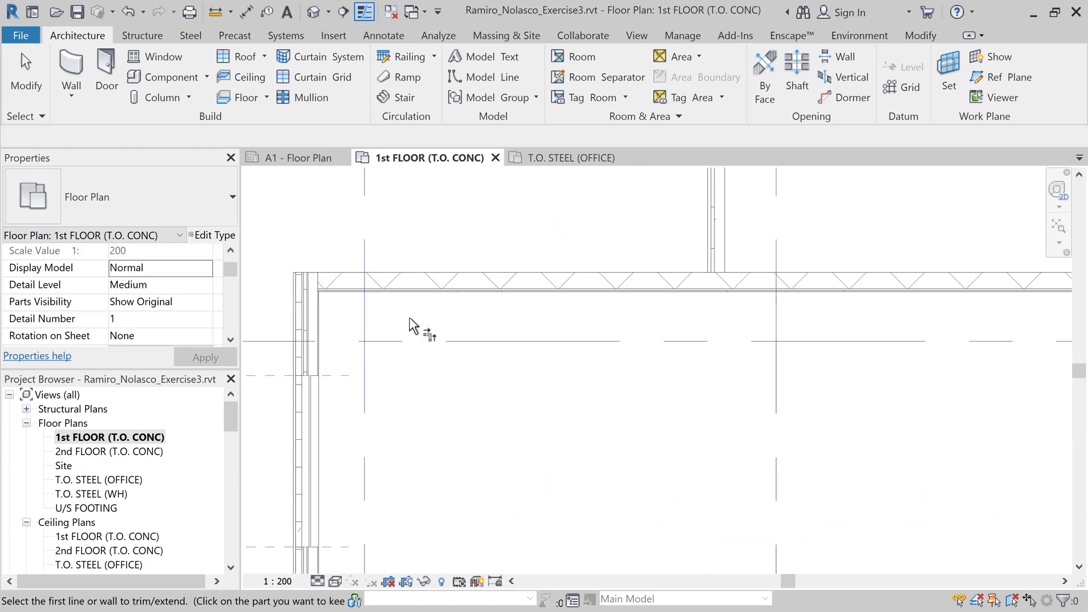
pyautogui.scroll(-3, 422, 338)
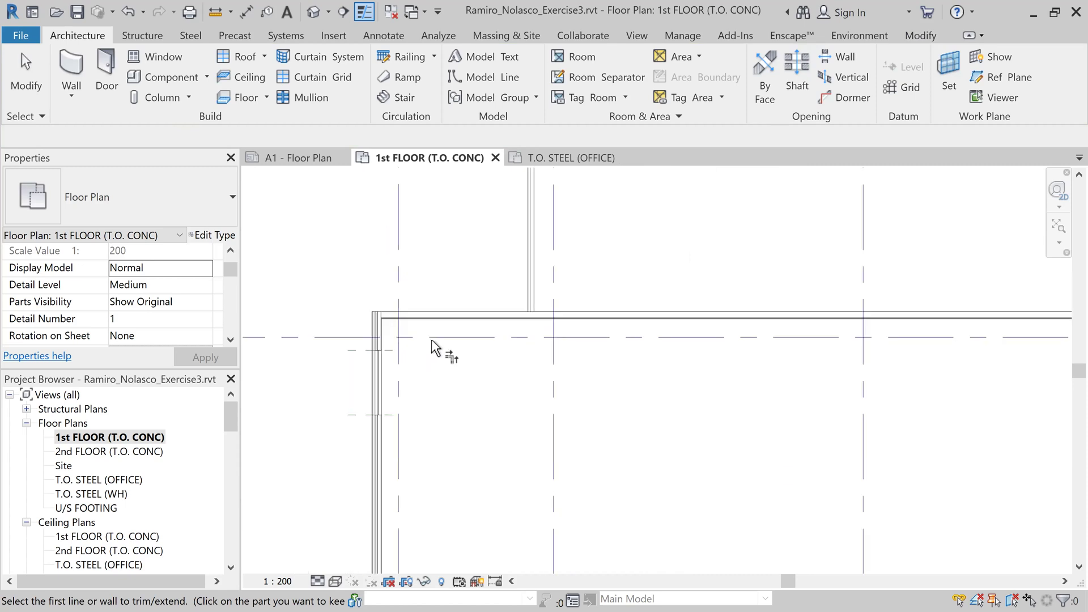
pyautogui.scroll(-2, 489, 348)
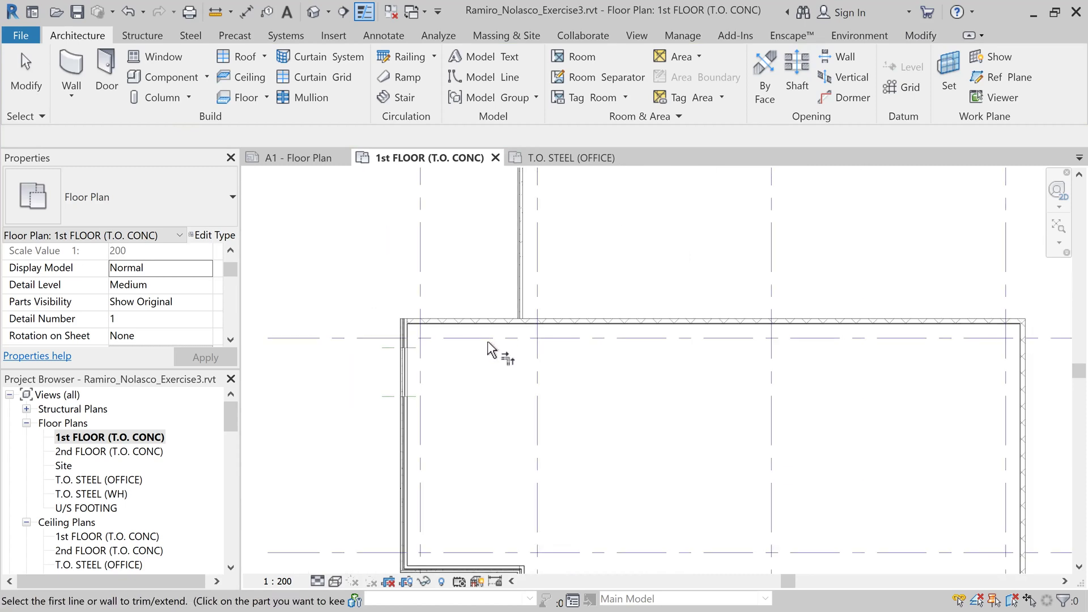
pyautogui.scroll(5, 491, 332)
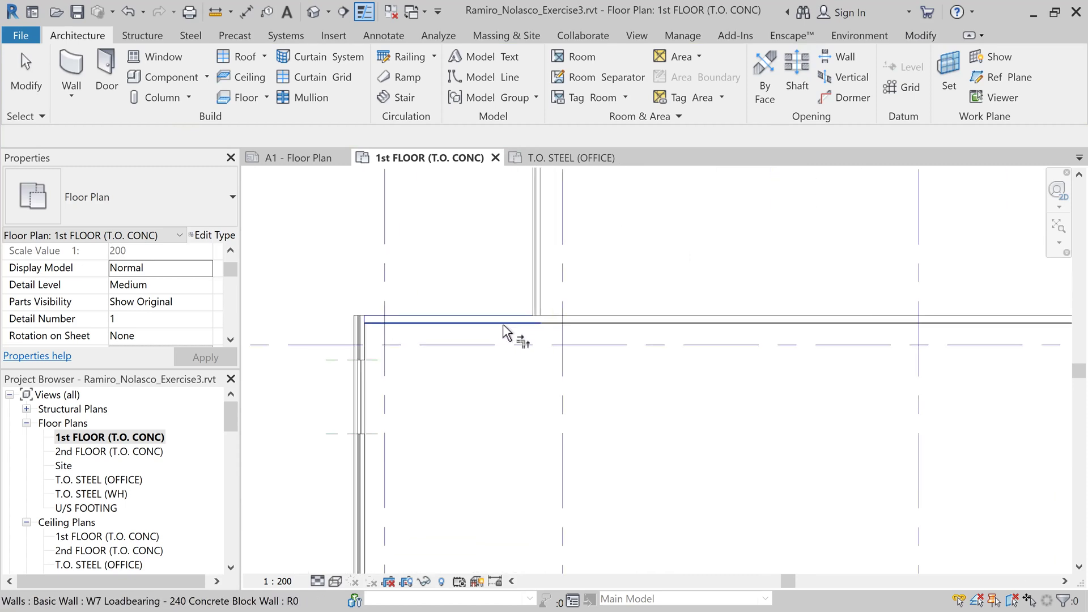
pyautogui.scroll(-2, 510, 333)
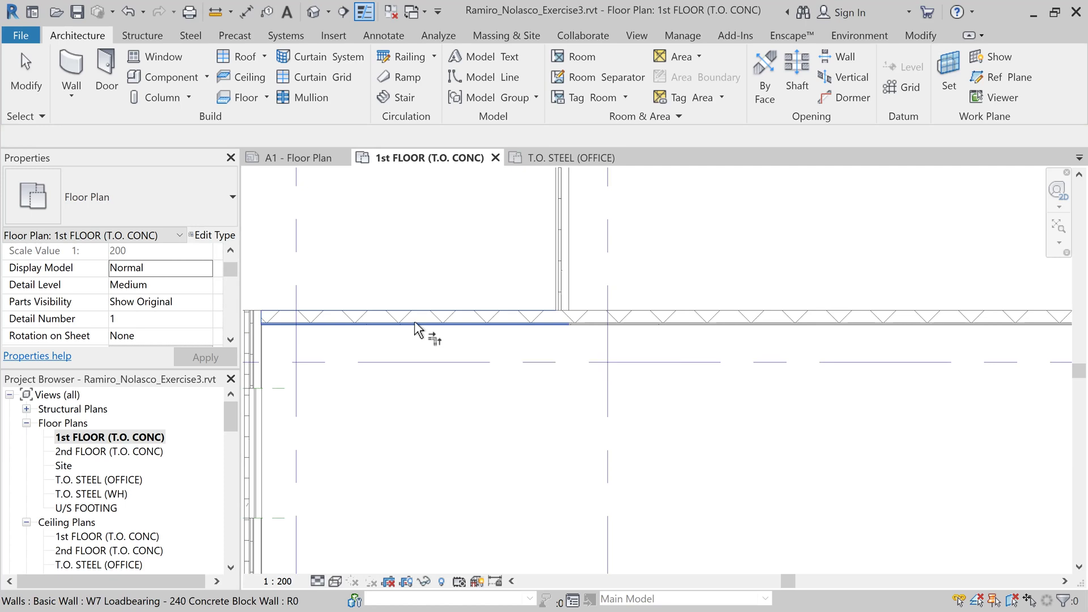
pyautogui.click(41, 85)
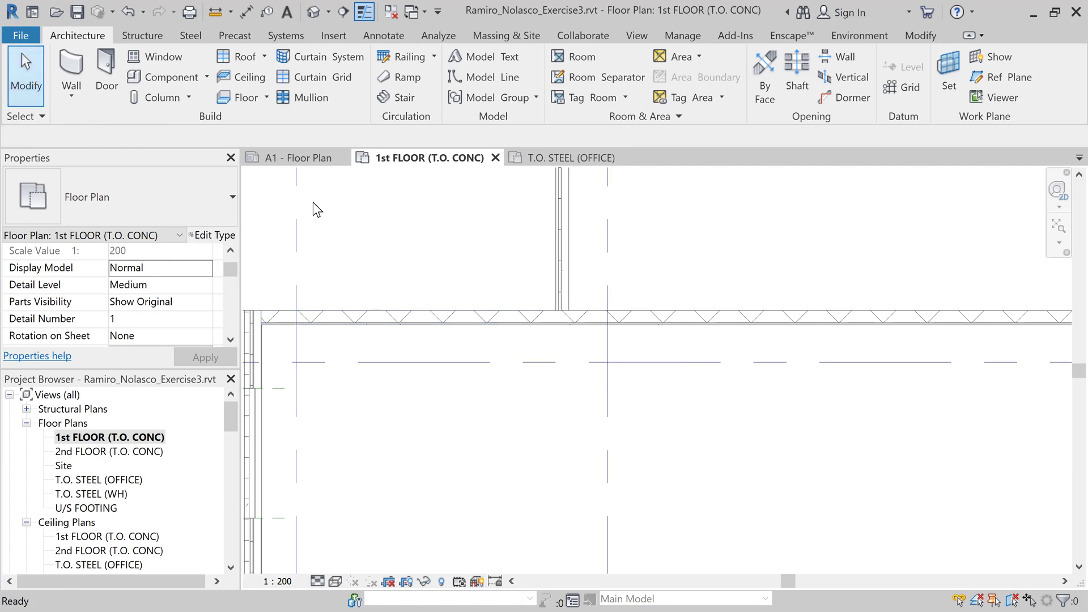
pyautogui.click(449, 318)
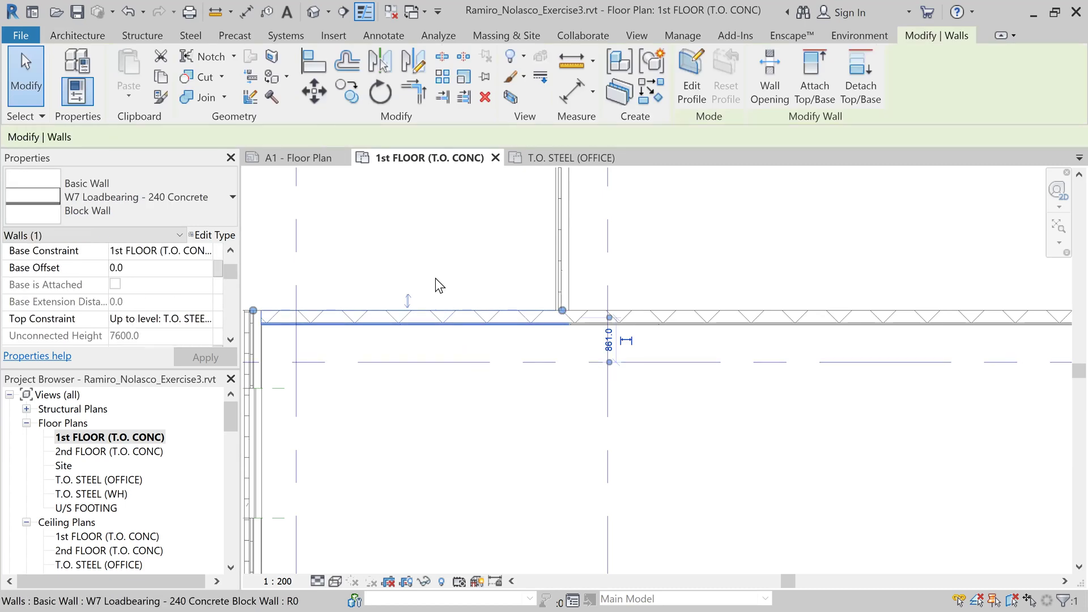
pyautogui.click(213, 199)
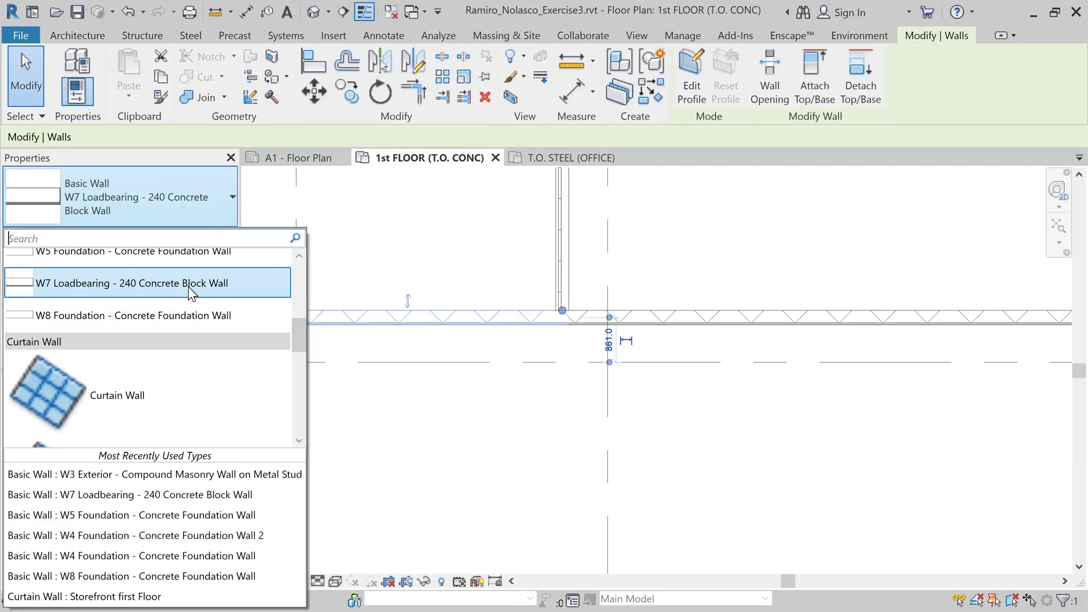
pyautogui.scroll(1, 176, 299)
pyautogui.scroll(1, 168, 300)
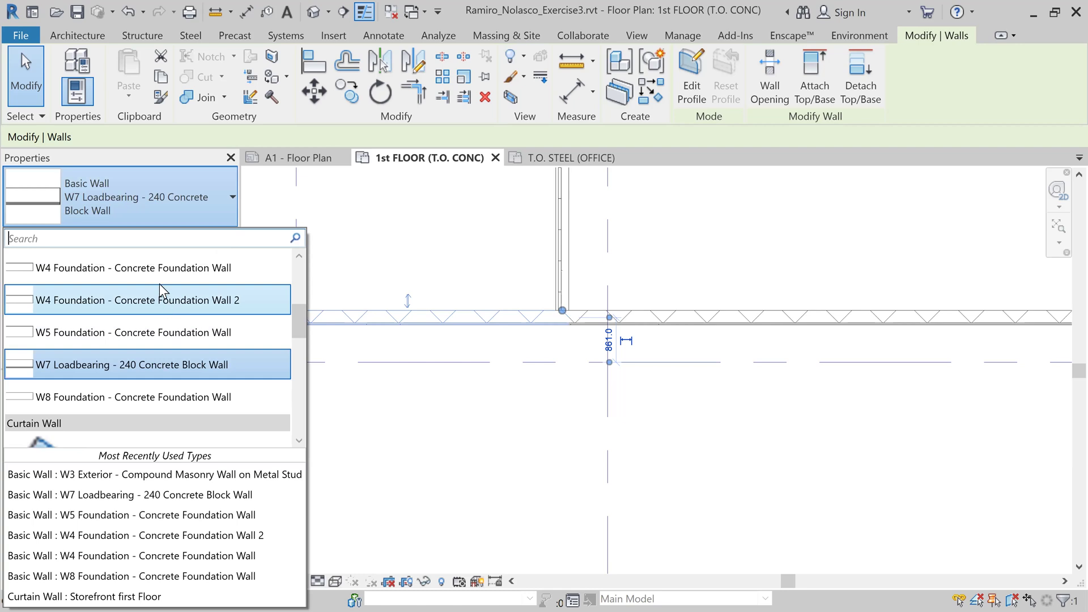
pyautogui.scroll(3, 159, 286)
pyautogui.click(140, 312)
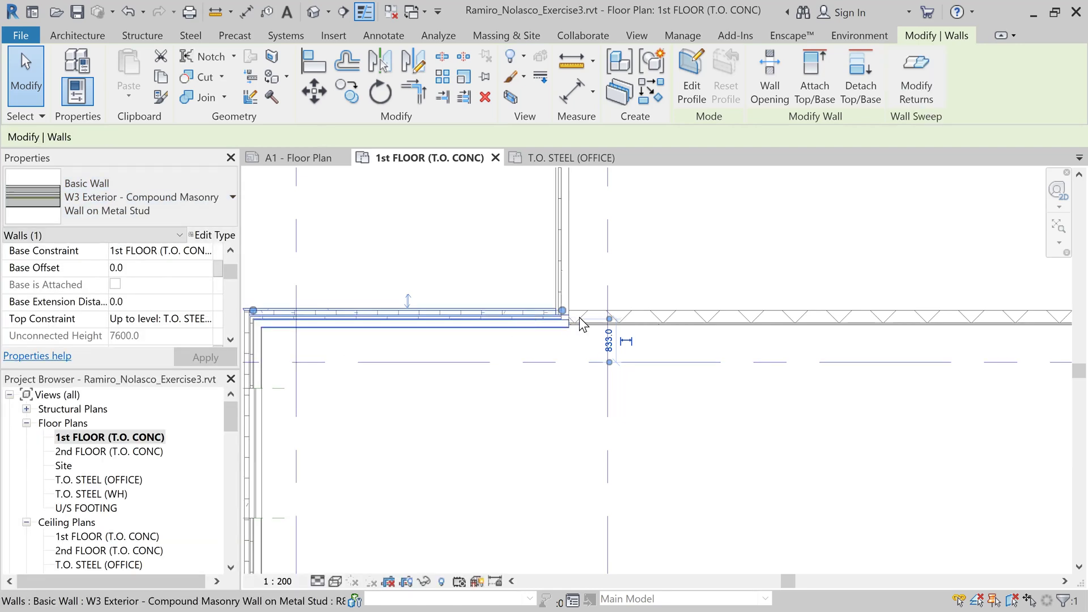
pyautogui.scroll(5, 587, 334)
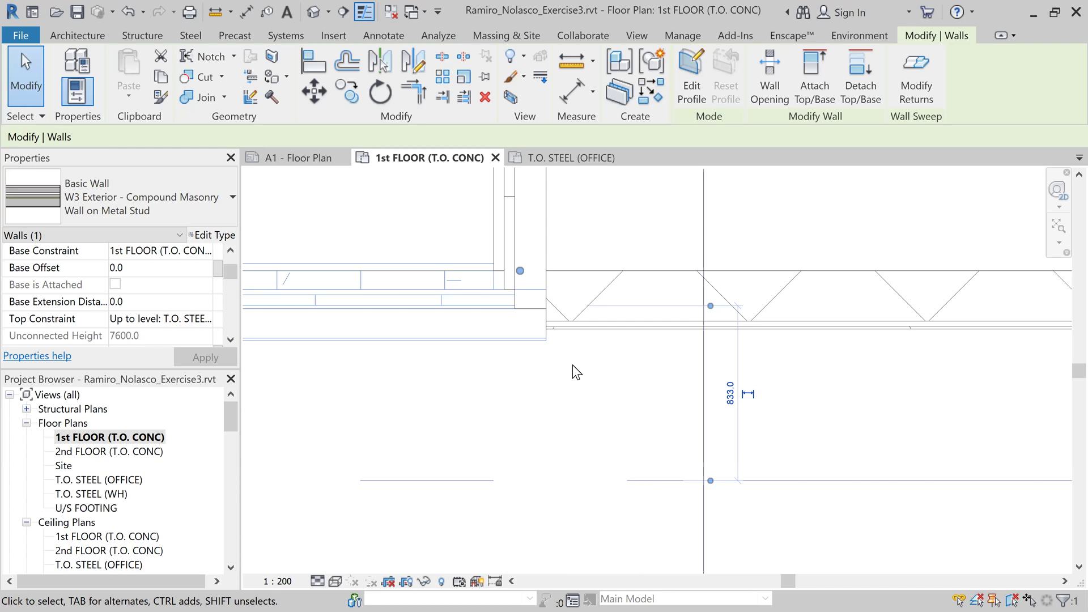
pyautogui.click(548, 381)
# Switch to Acrobat and examine the W3 and W7 wall junction at the office's upper corner on page 5 of the exercise drawing set
pyautogui.scroll(-4, 553, 387)
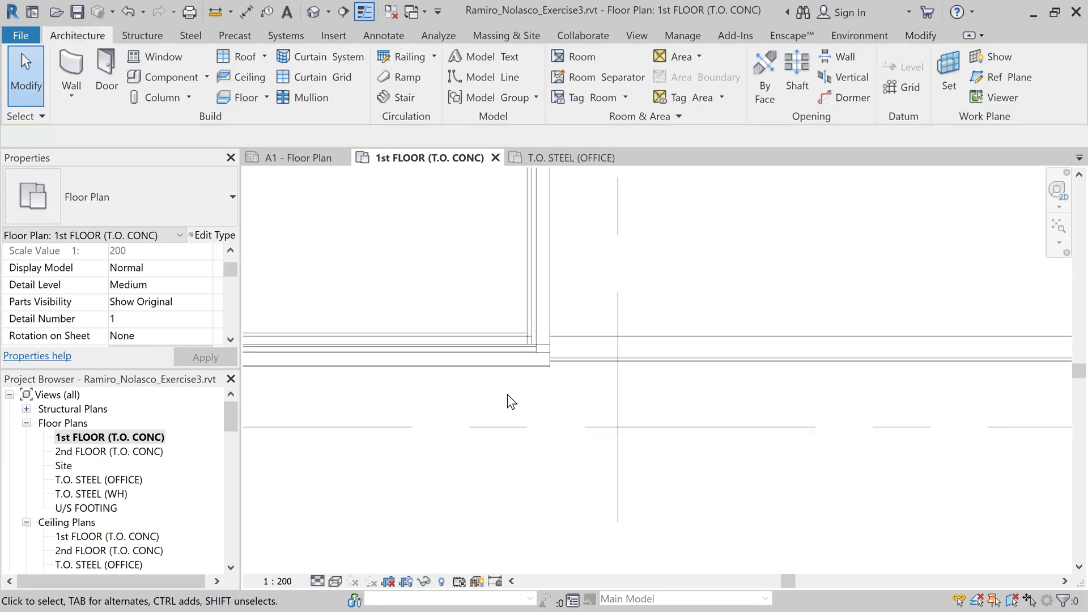
pyautogui.scroll(-1, 412, 403)
pyautogui.moveTo(383, 447); pyautogui.dragTo(599, 410, button='middle')
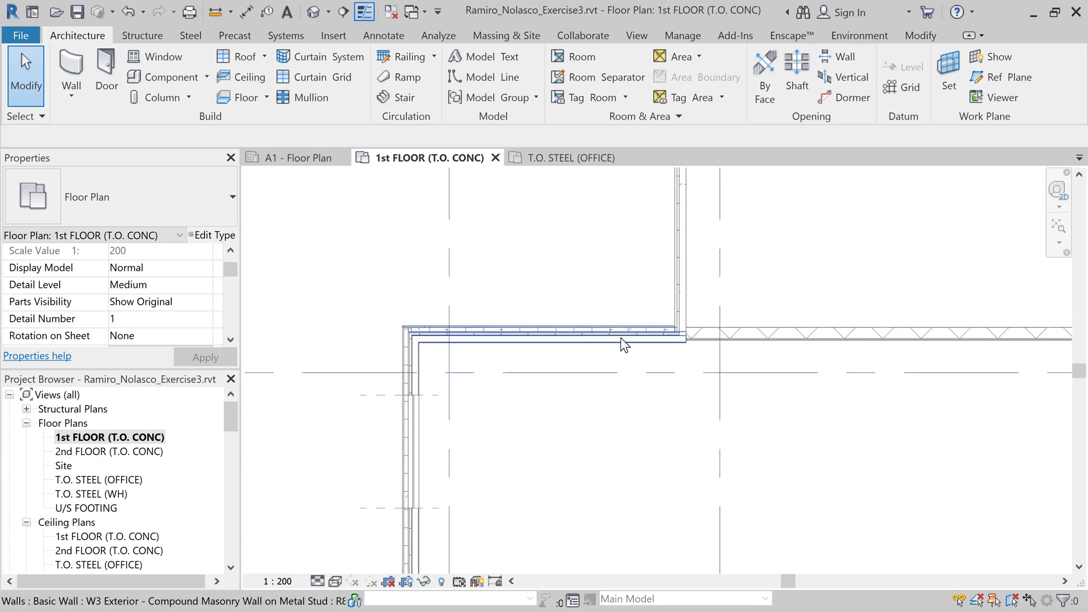
pyautogui.scroll(2, 696, 298)
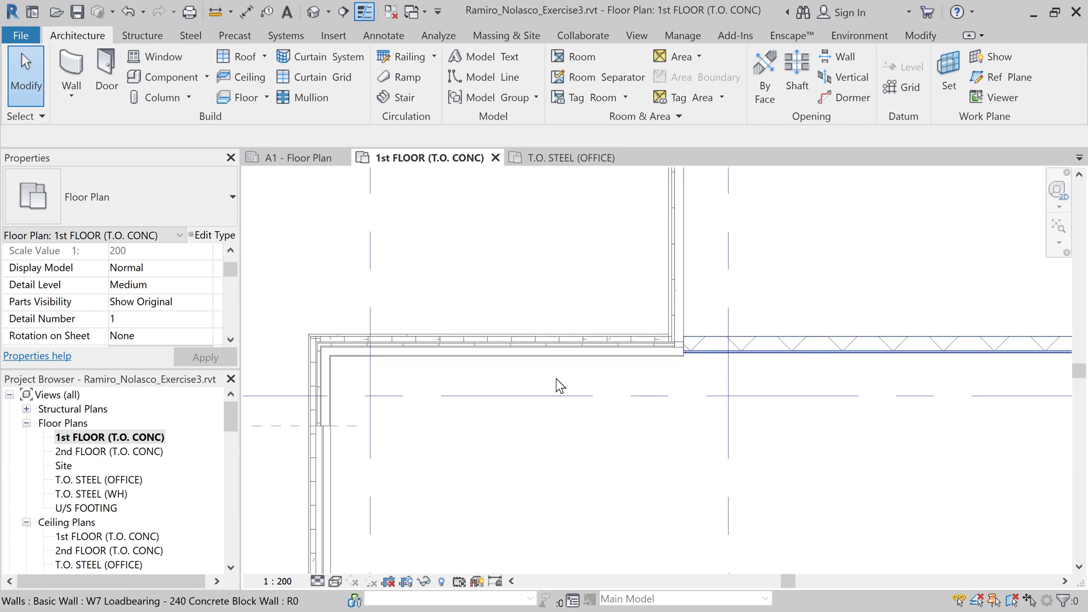
pyautogui.hotkey('alt', 'Tab')
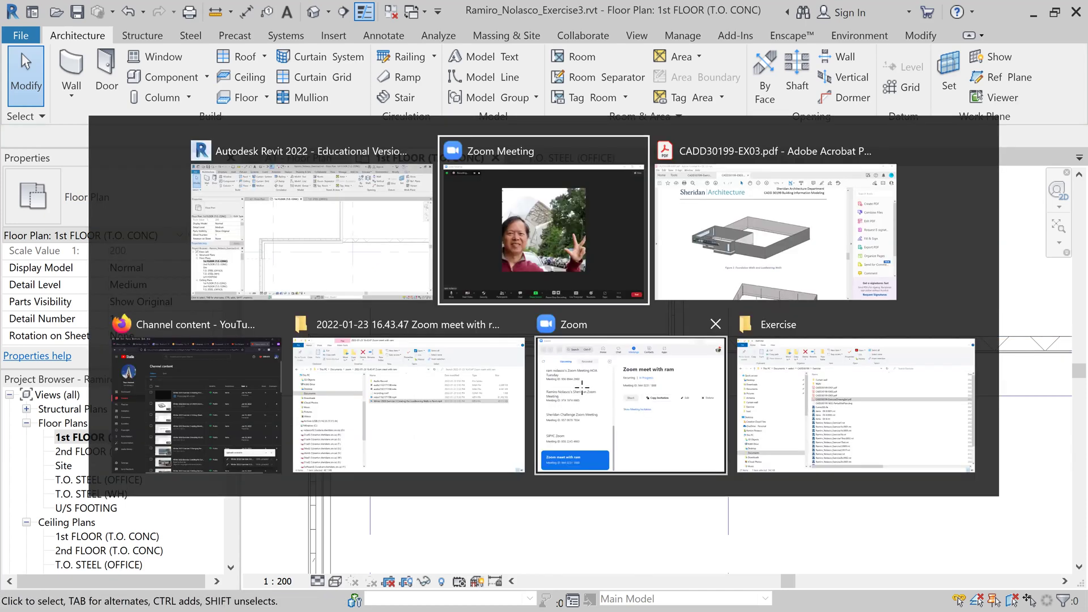
pyautogui.hotkey('alt', 'Tab')
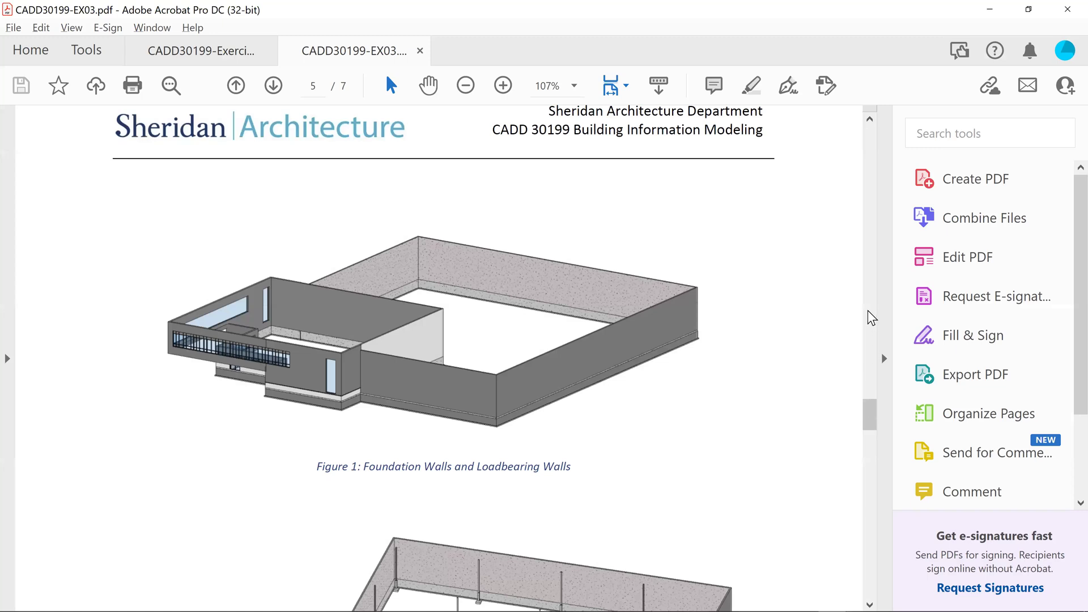
pyautogui.scroll(10, 853, 258)
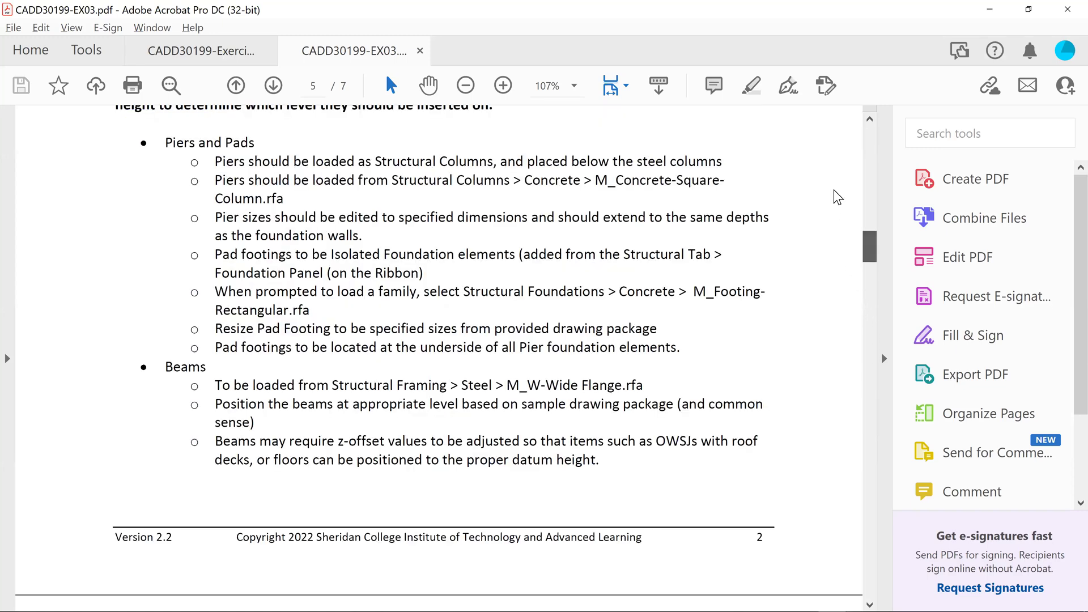
pyautogui.click(187, 58)
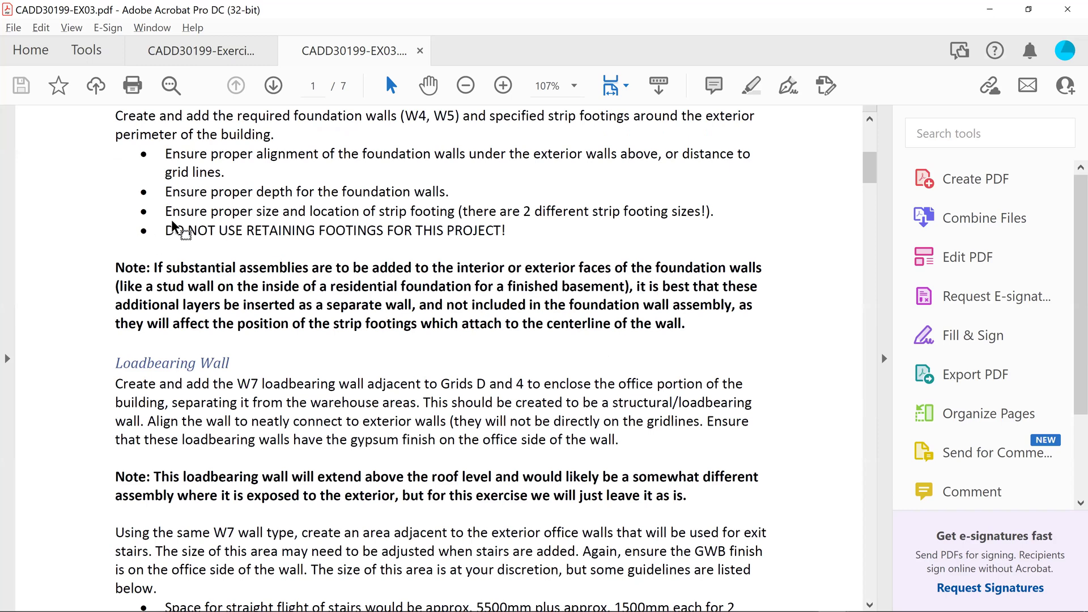
pyautogui.hotkey('ctrl', 'Tab')
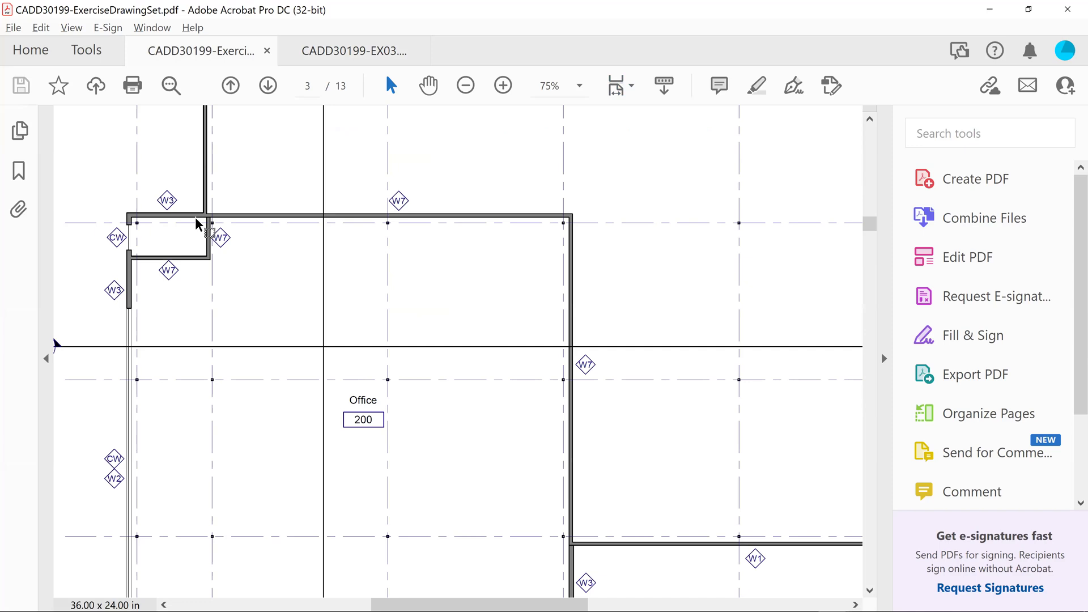
pyautogui.moveTo(870, 224); pyautogui.dragTo(870, 294)
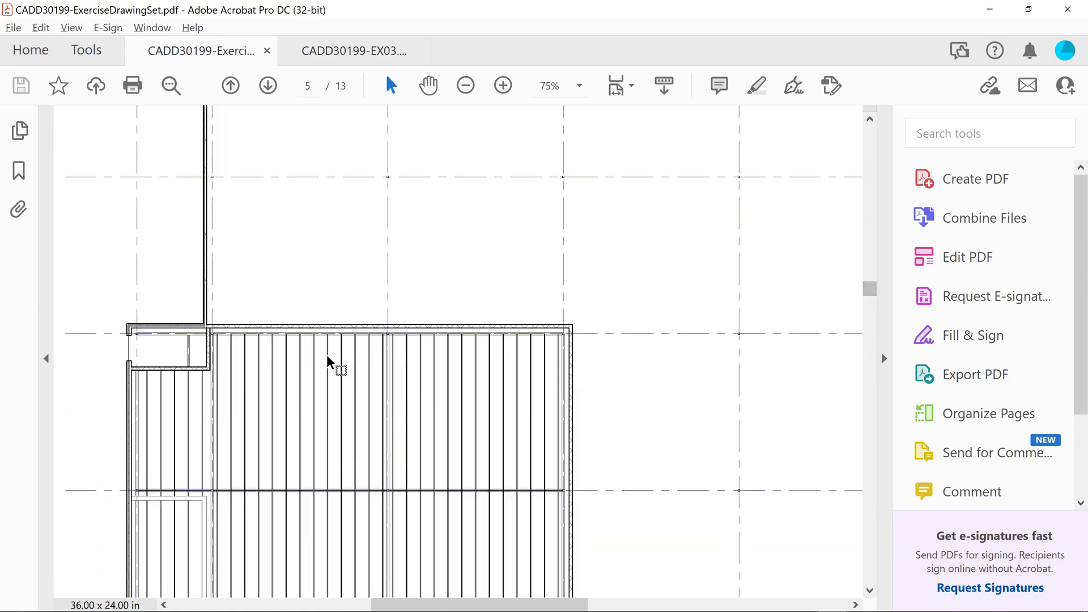
pyautogui.click(504, 87)
pyautogui.click(504, 87)
pyautogui.click(504, 86)
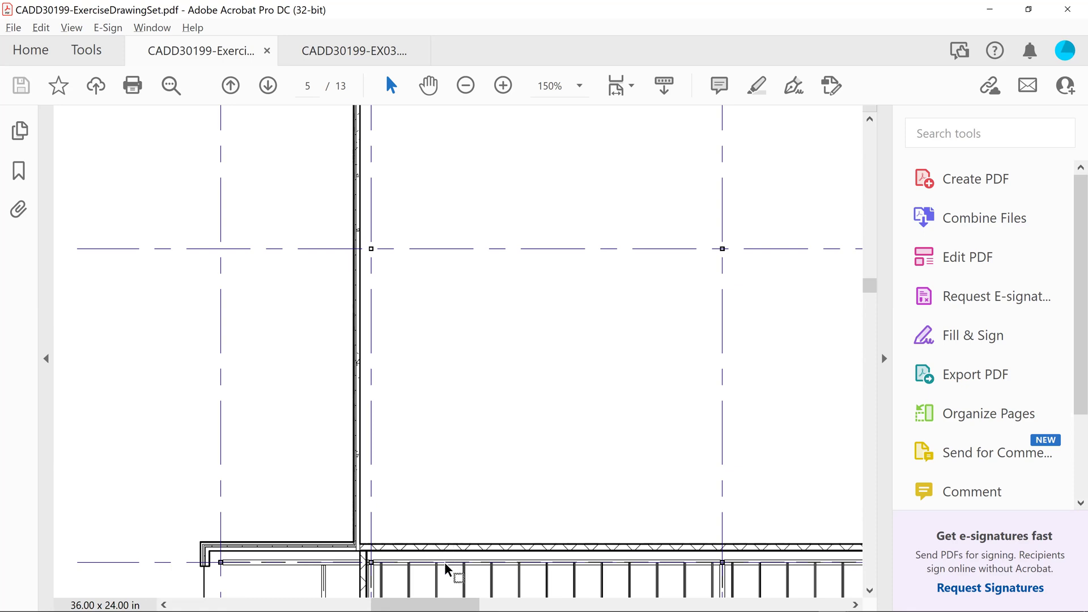
# Return to Revit and delete the two long W7 loadbearing walls separating the office from the warehouse
pyautogui.hotkey('alt', 'Tab')
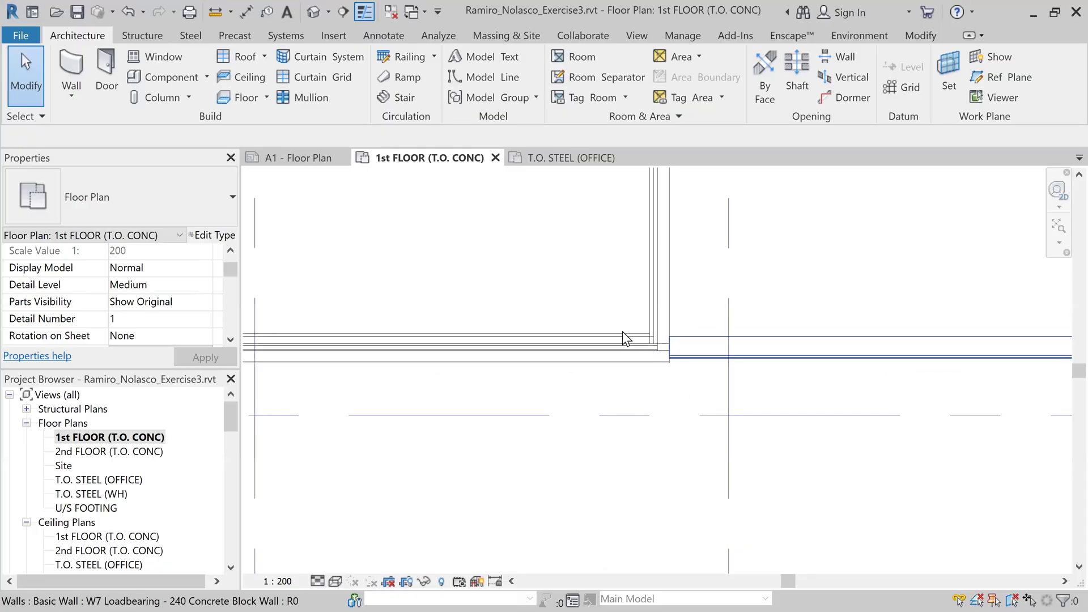
pyautogui.scroll(3, 659, 343)
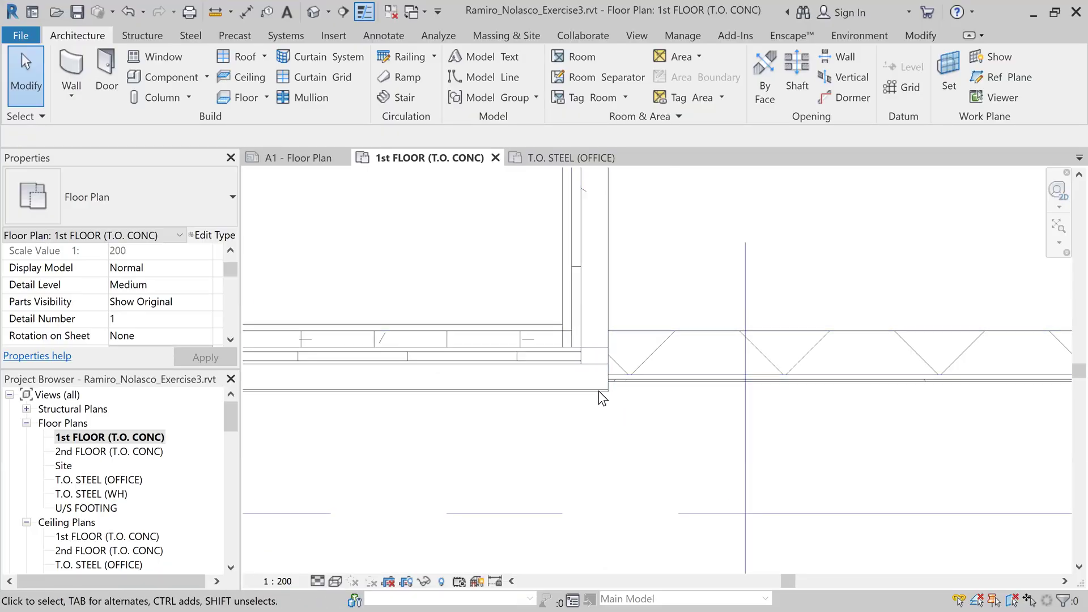
pyautogui.click(642, 378)
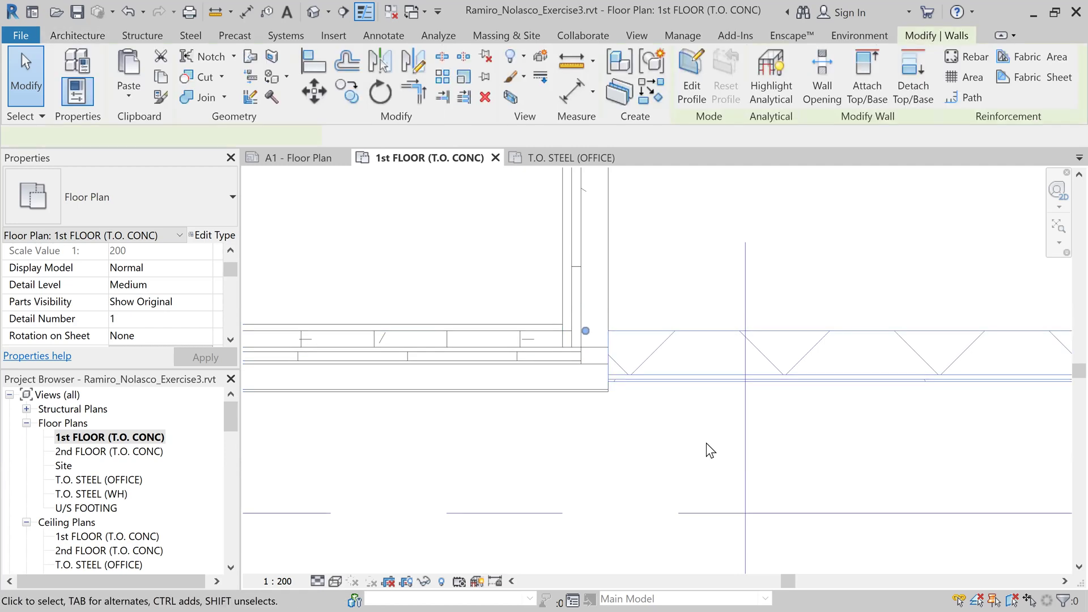
pyautogui.scroll(-3, 747, 455)
pyautogui.moveTo(942, 511); pyautogui.dragTo(599, 298, button='middle')
pyautogui.moveTo(731, 296); pyautogui.dragTo(732, 295, button='middle')
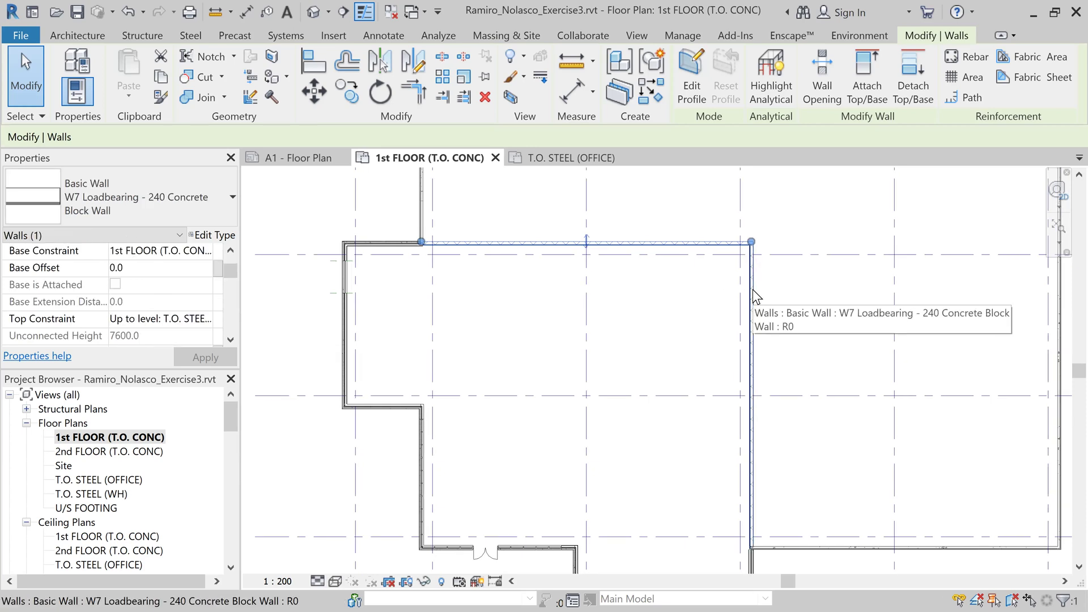
pyautogui.press('Tab')
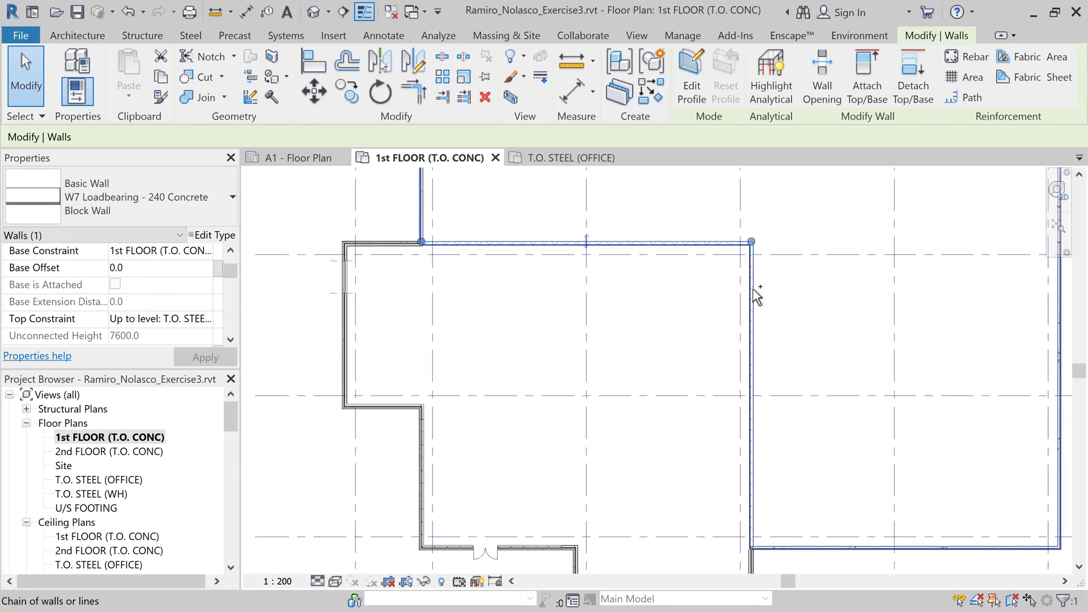
pyautogui.click(755, 294)
pyautogui.click(774, 295)
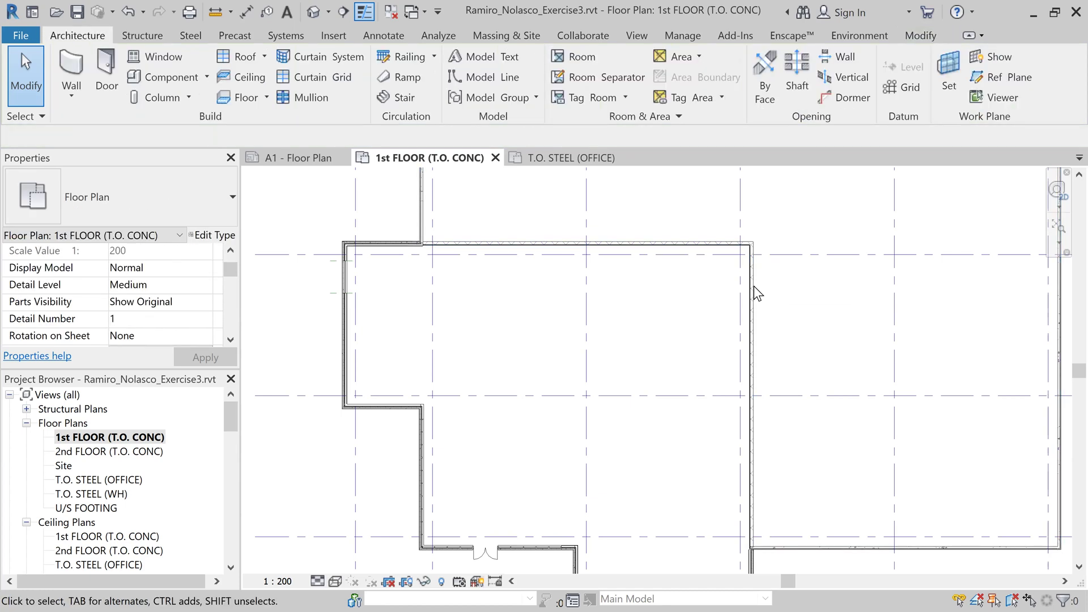
pyautogui.click(753, 288)
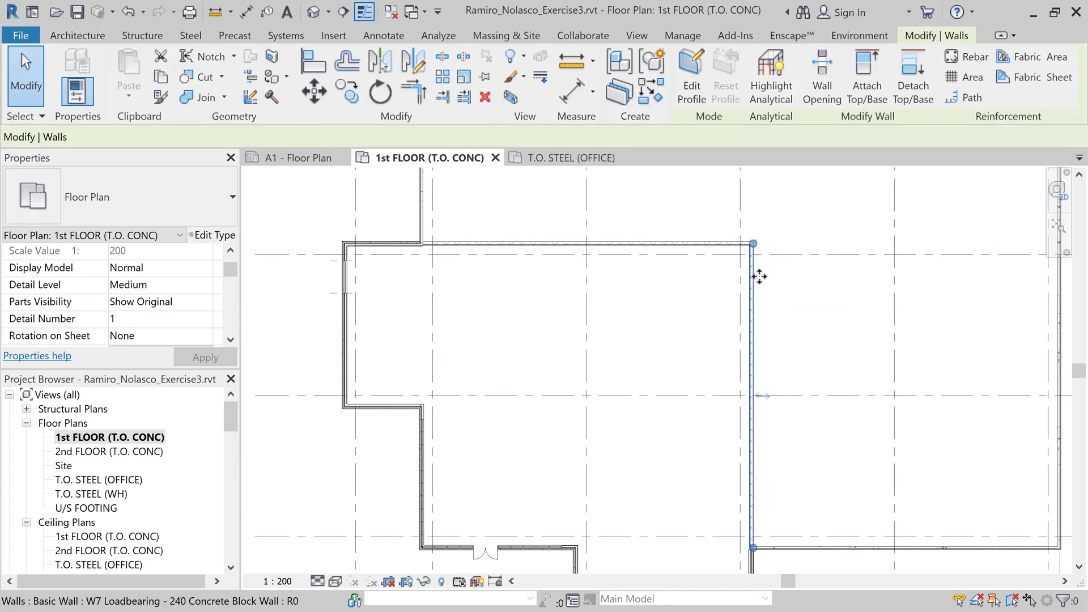
pyautogui.keyDown('ctrl'); pyautogui.click(706, 248); pyautogui.keyUp('ctrl')
pyautogui.press('Delete')
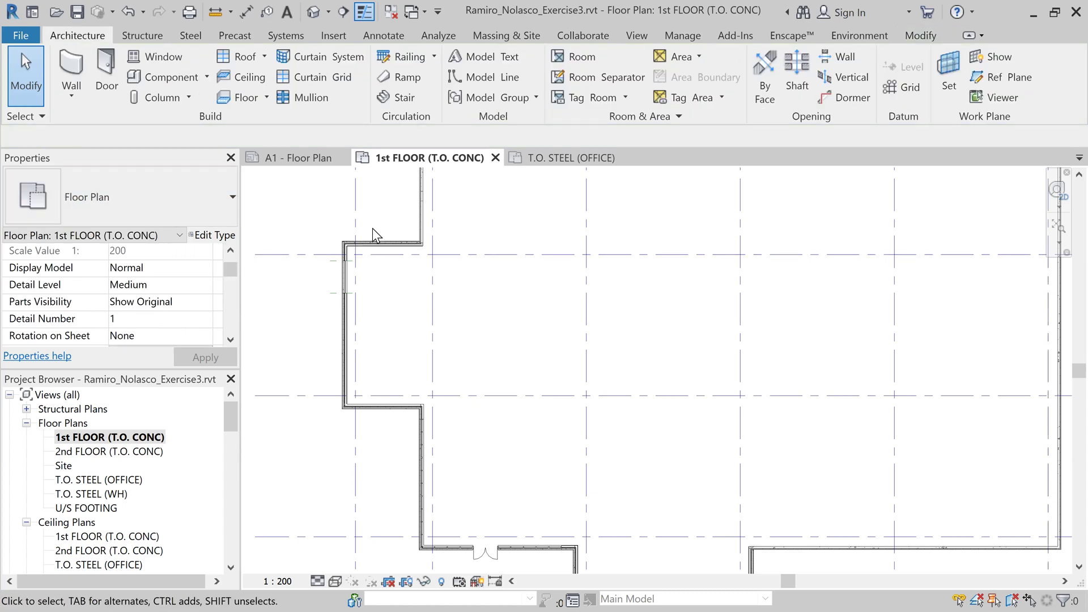
# Open the T.O. STEEL (OFFICE) floor plan and bring the office area into view
pyautogui.click(133, 481)
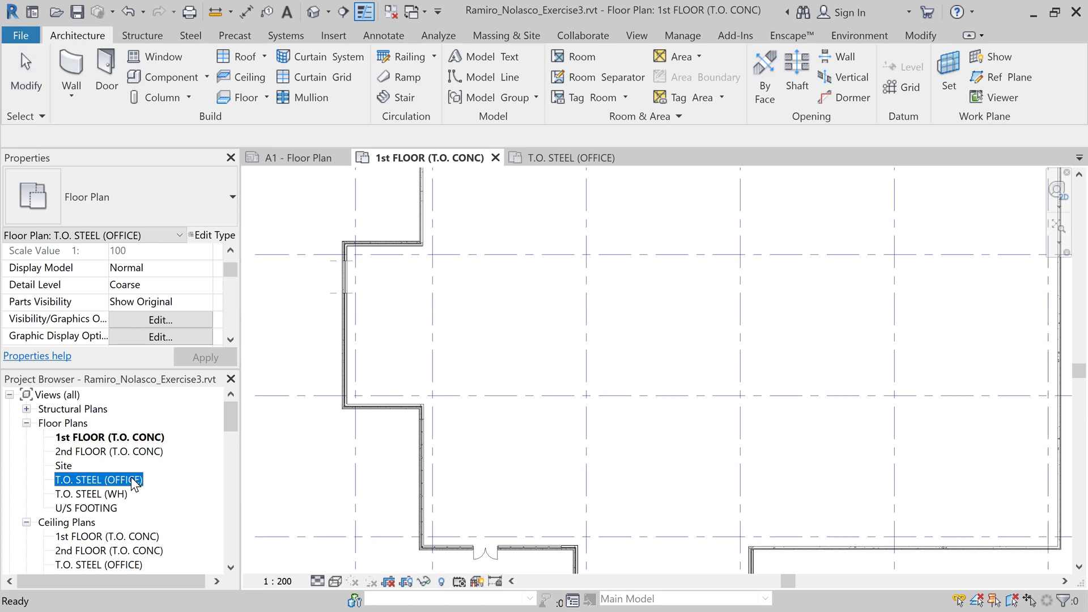
pyautogui.doubleClick(133, 481)
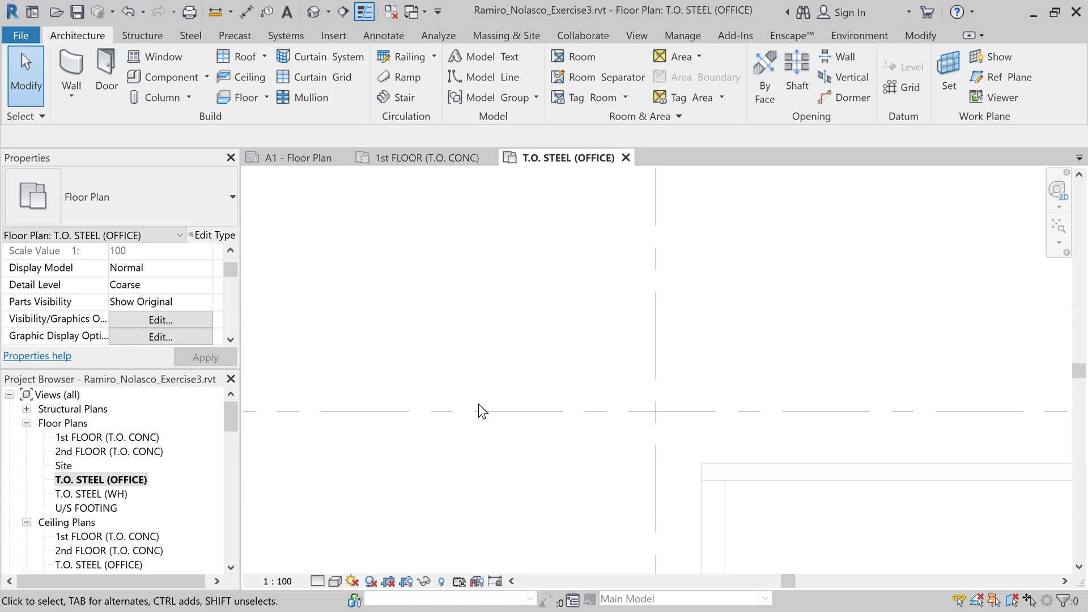
pyautogui.scroll(-5, 499, 408)
pyautogui.moveTo(430, 358); pyautogui.dragTo(588, 405, button='middle')
# Start a W7 Loadbearing - 240 Concrete Block Wall with its location line set to Finish Face: Interior
pyautogui.press('w')
pyautogui.press('a')
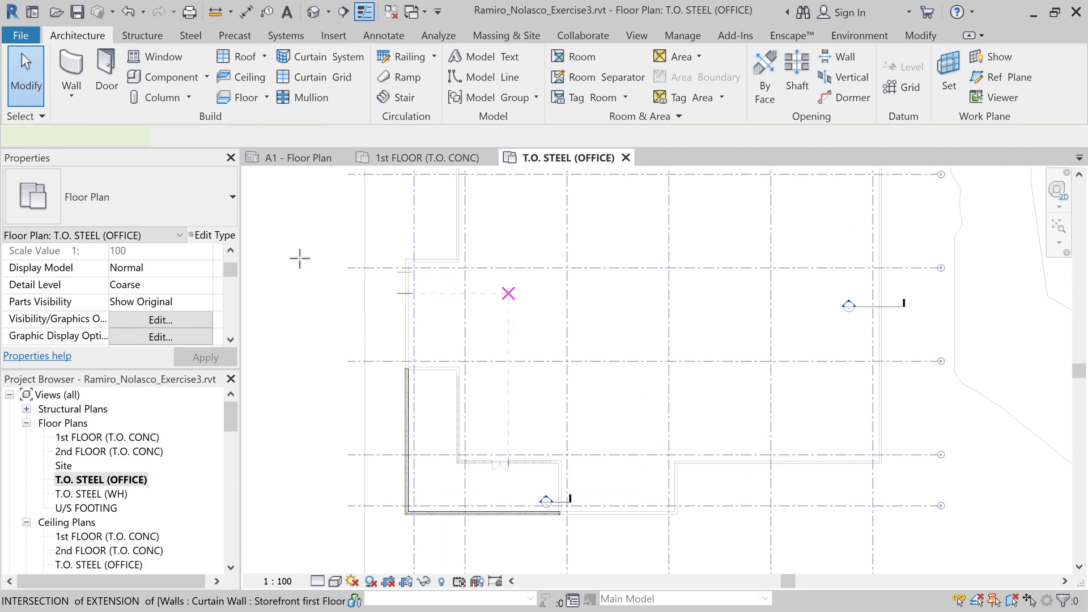
pyautogui.click(227, 218)
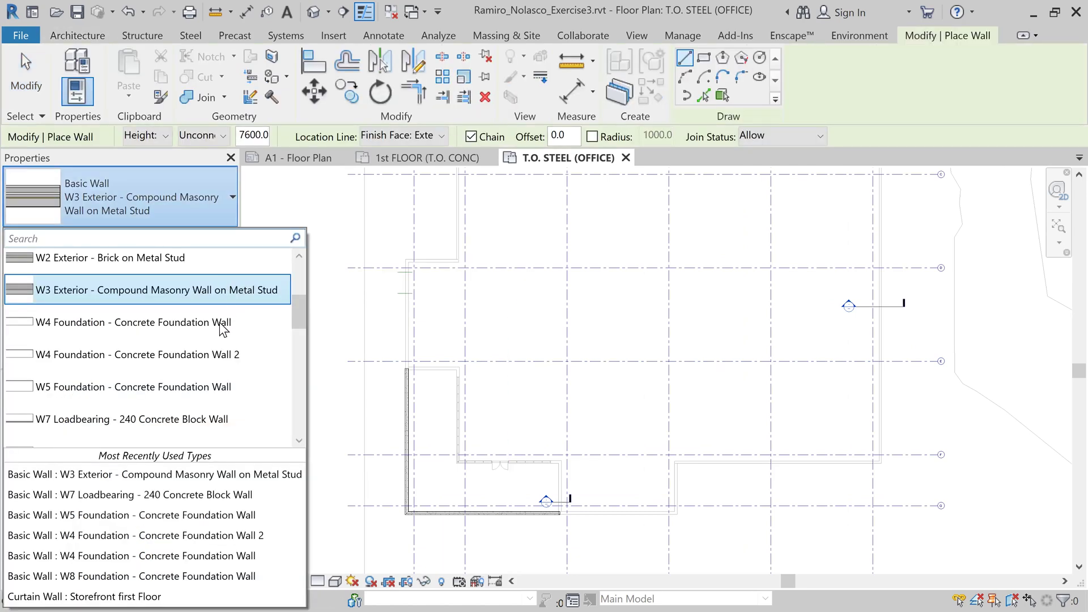
pyautogui.click(135, 421)
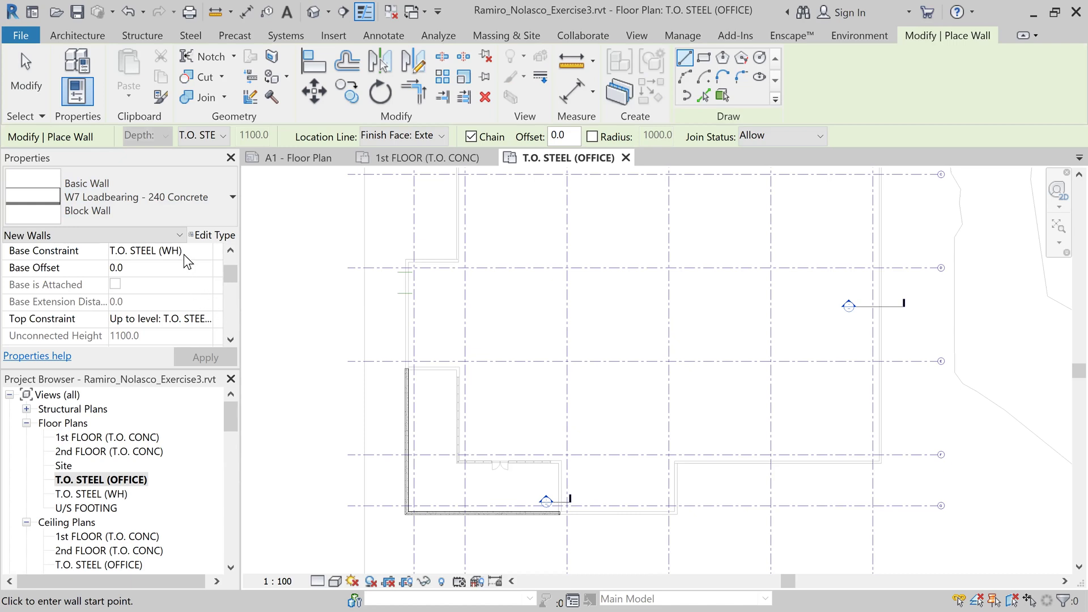
pyautogui.scroll(2, 187, 262)
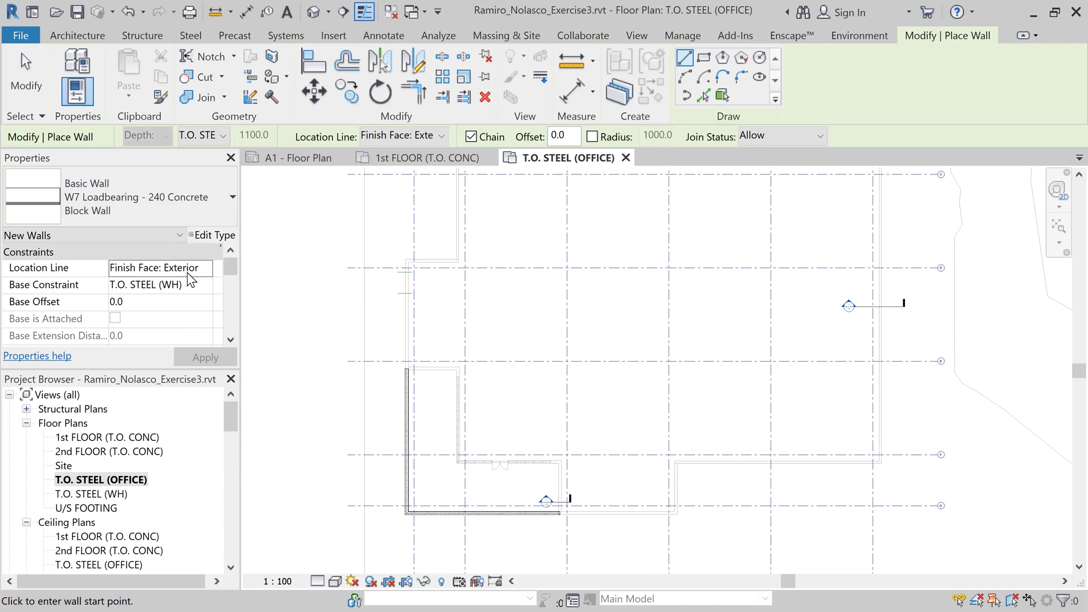
pyautogui.click(190, 274)
pyautogui.click(206, 268)
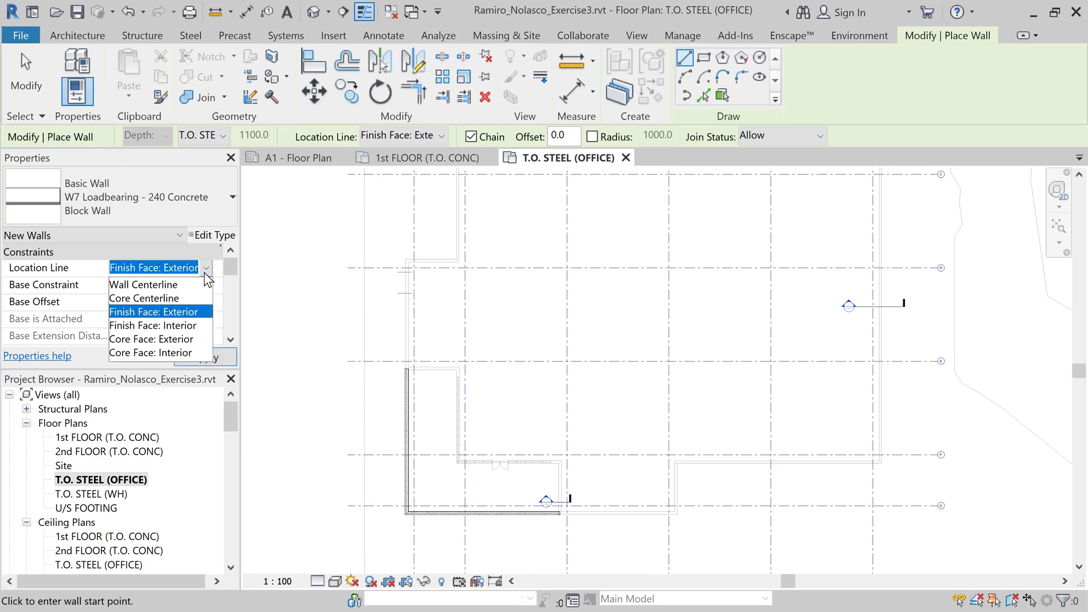
pyautogui.click(192, 326)
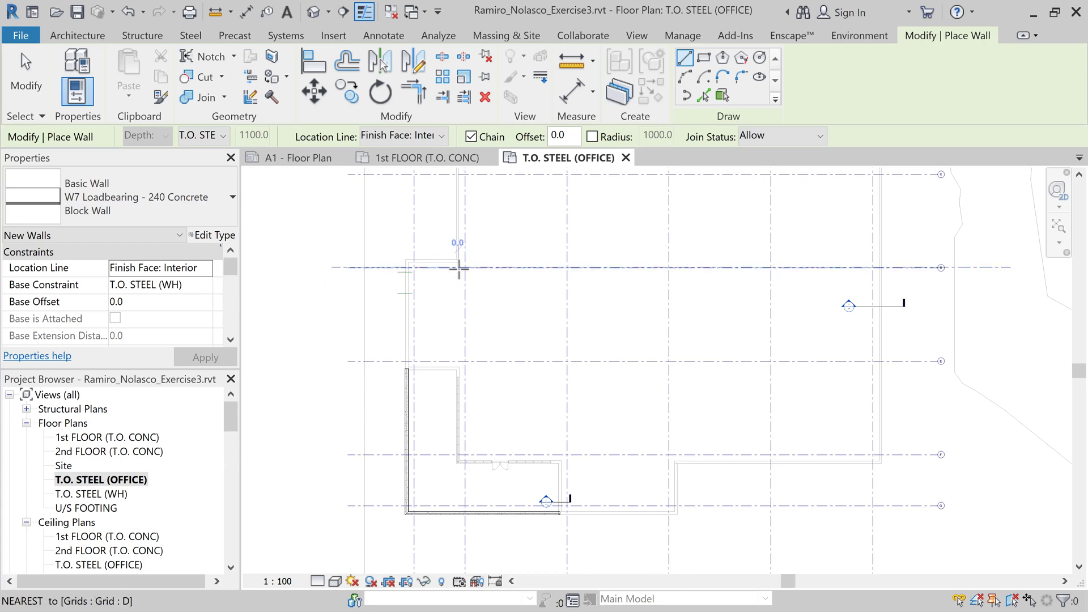
# Set the base constraint of the new W7 wall to 1st FLOOR (T.O. CONC) and check its top constraint
pyautogui.scroll(4, 464, 266)
pyautogui.scroll(2, 436, 236)
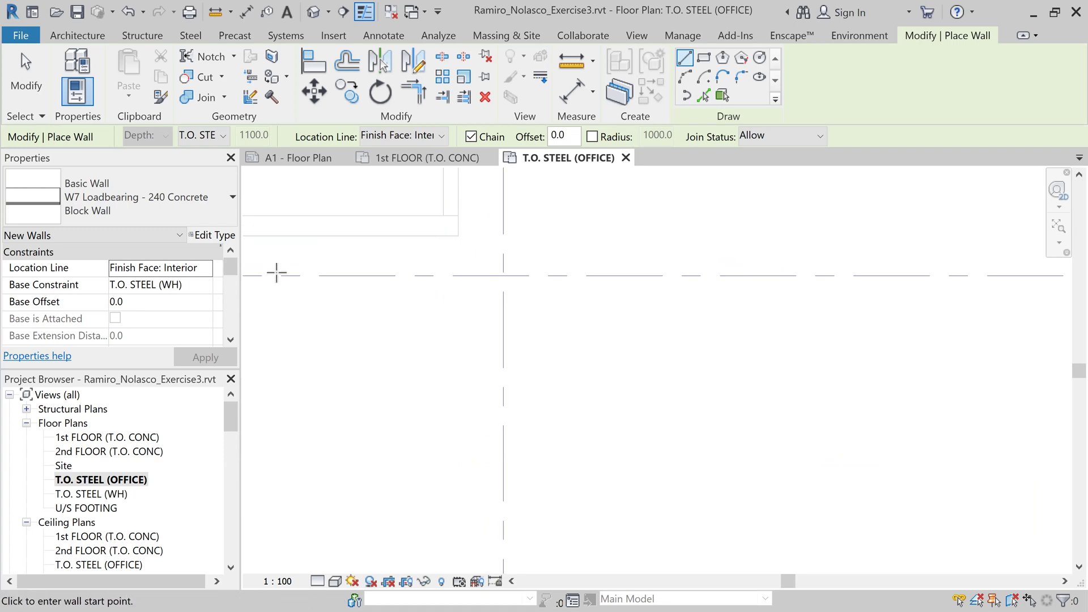
pyautogui.click(197, 288)
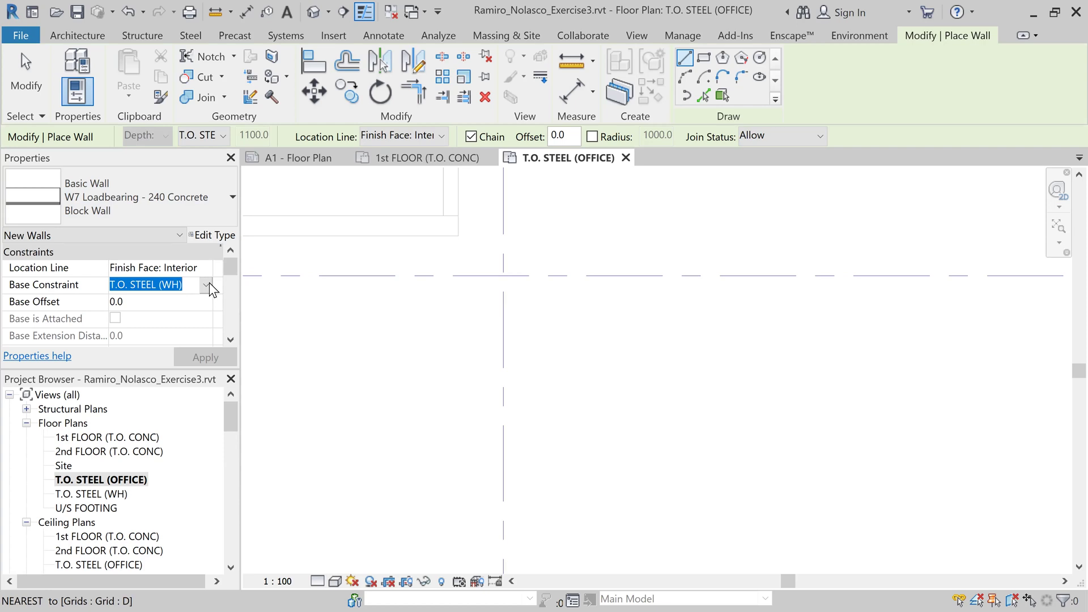
pyautogui.click(208, 286)
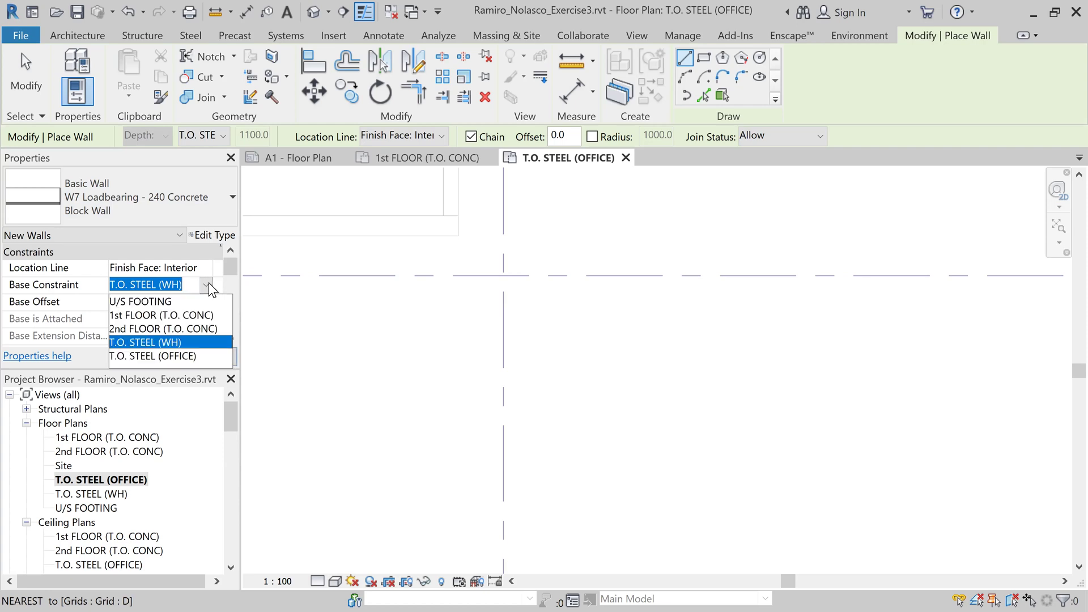
pyautogui.click(204, 316)
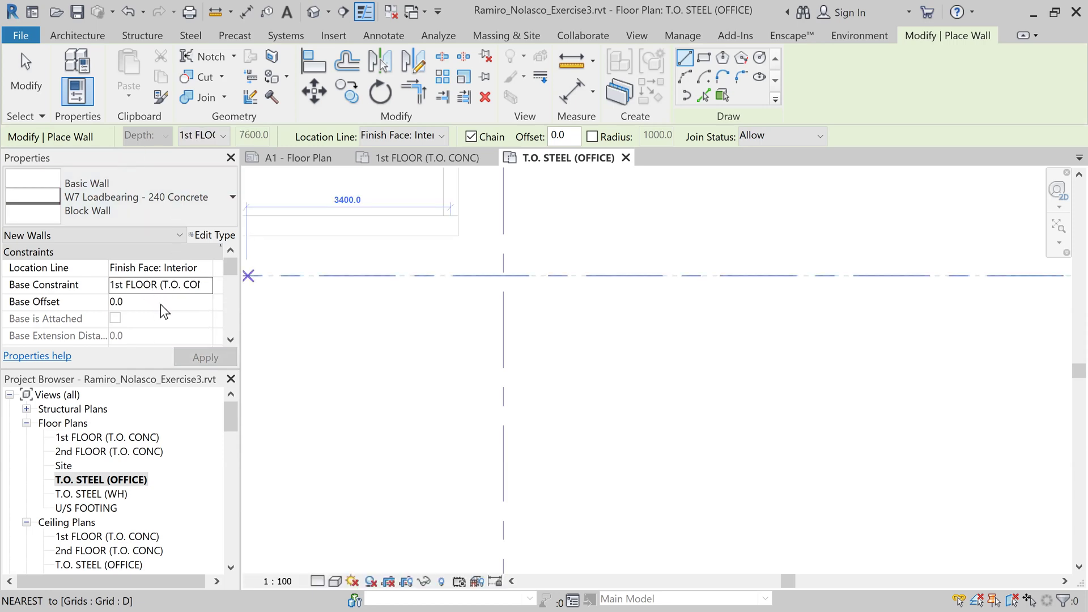
pyautogui.scroll(-1, 164, 312)
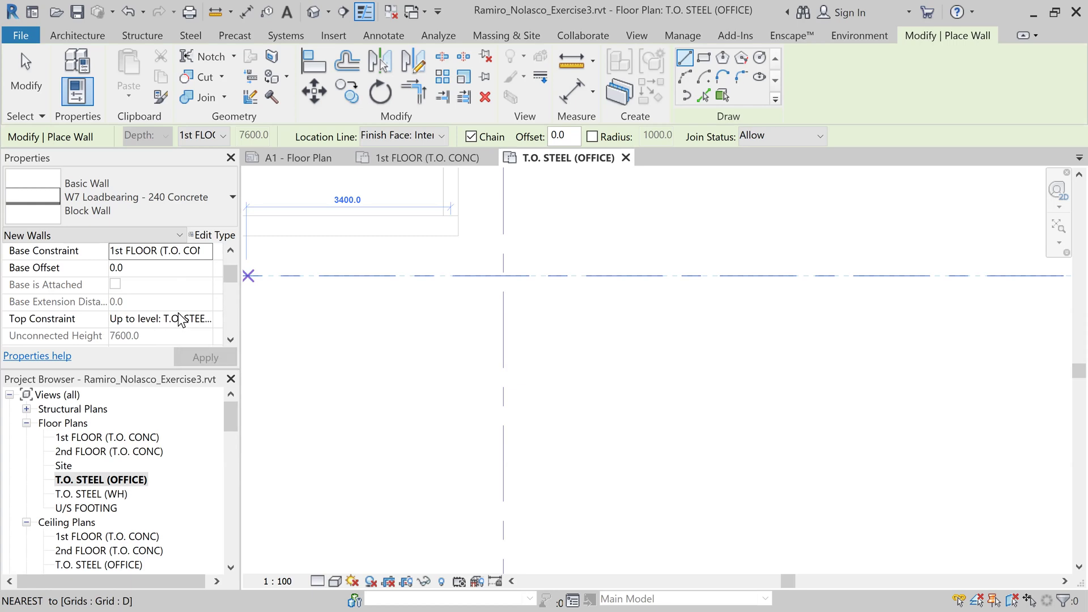
pyautogui.scroll(-1, 170, 315)
pyautogui.scroll(2, 160, 302)
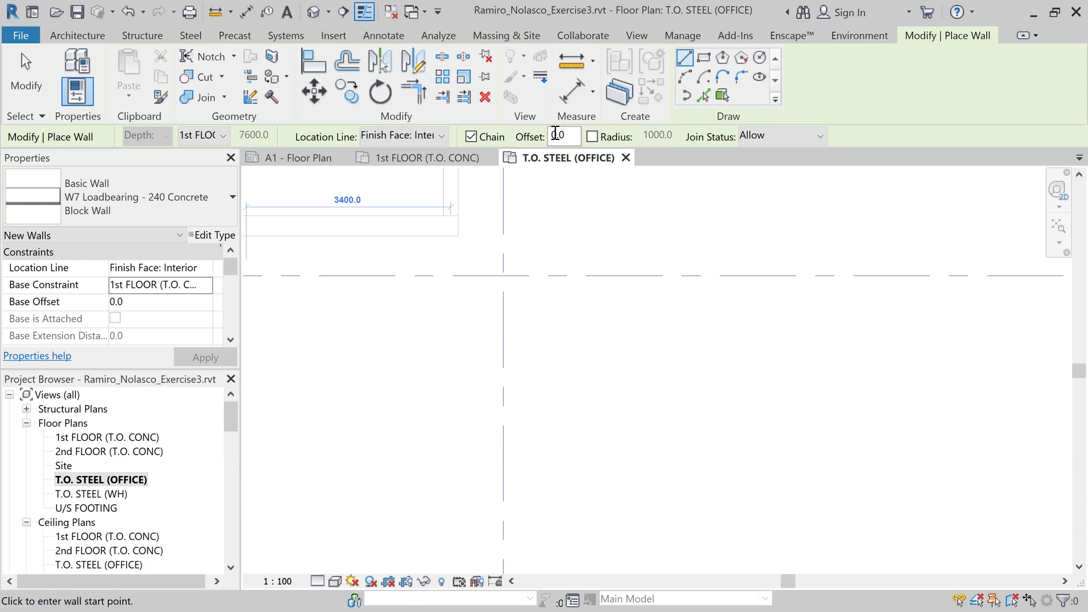
pyautogui.click(552, 135)
pyautogui.write('100')
pyautogui.scroll(-1, 570, 276)
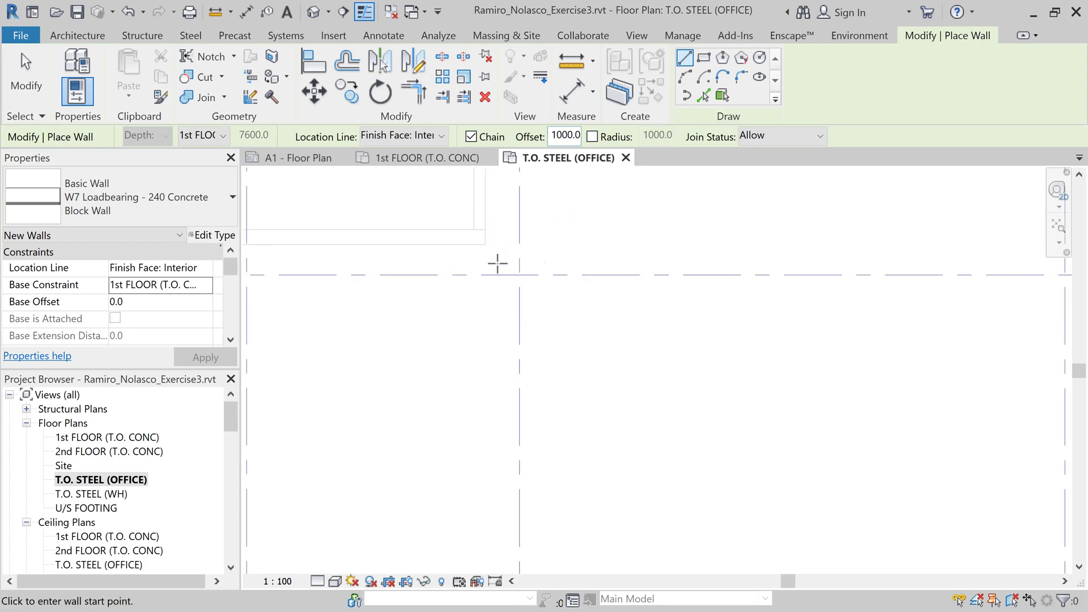
pyautogui.scroll(1, 504, 263)
pyautogui.scroll(1, 507, 261)
pyautogui.scroll(2, 476, 257)
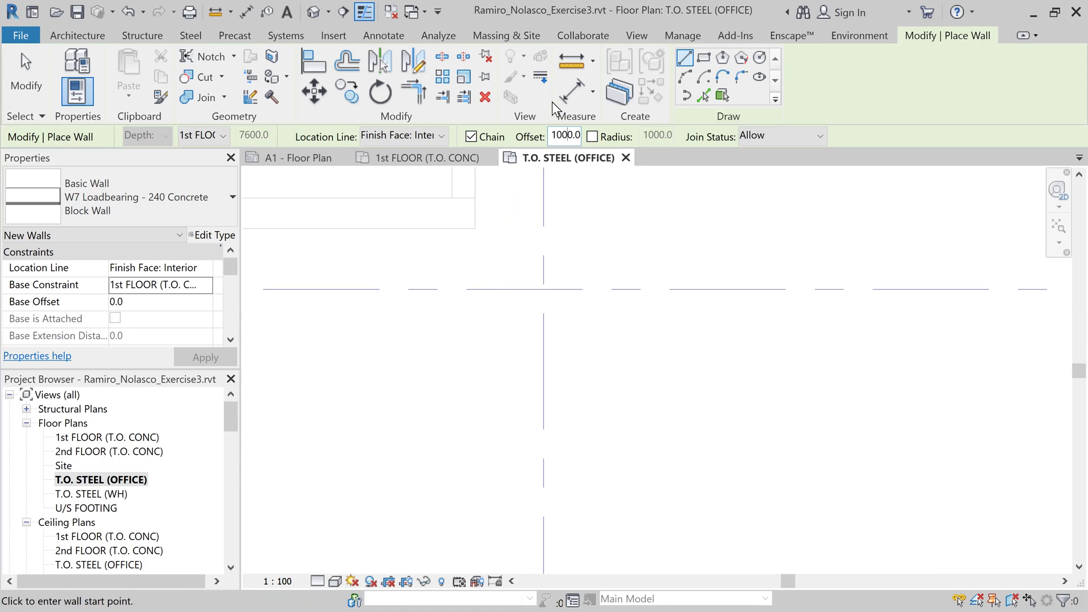
# Measure the perpendicular distance from the outer corner of the existing exterior wall to grid line D
pyautogui.click(569, 63)
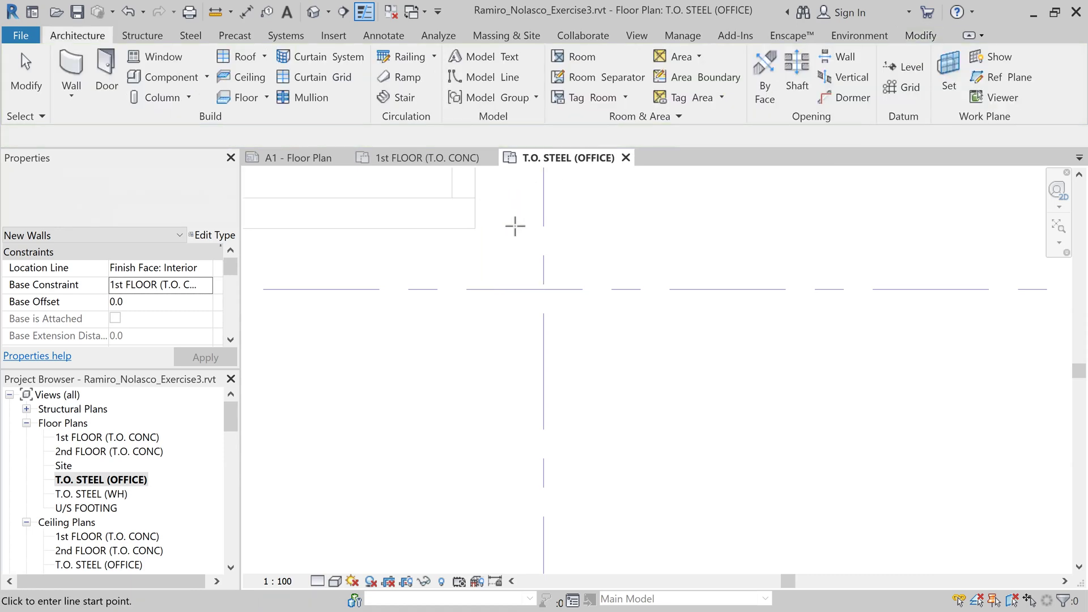
pyautogui.click(474, 228)
pyautogui.click(474, 289)
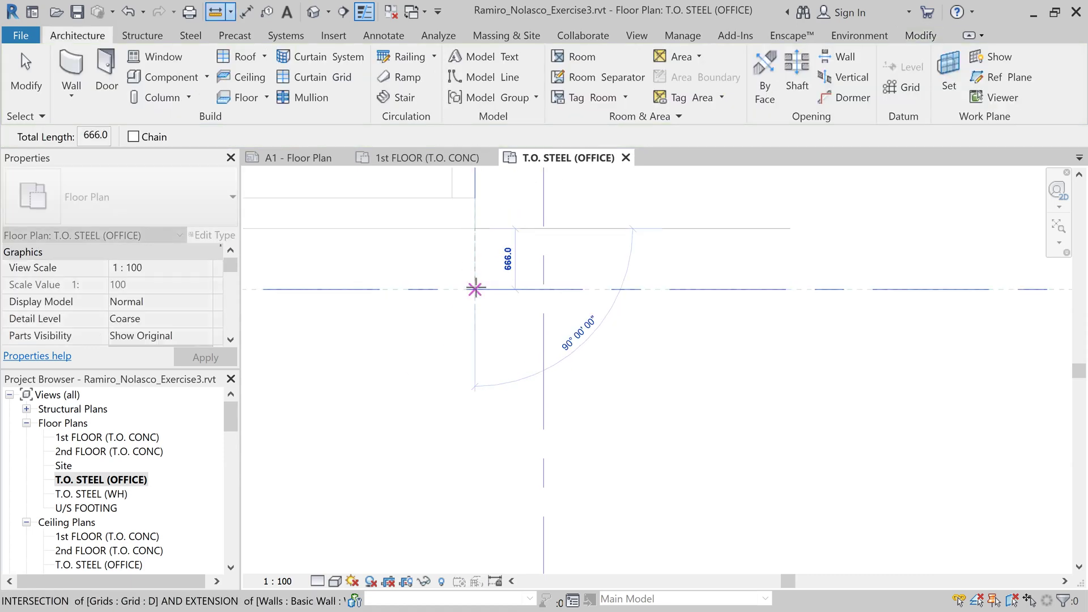
pyautogui.scroll(2, 476, 289)
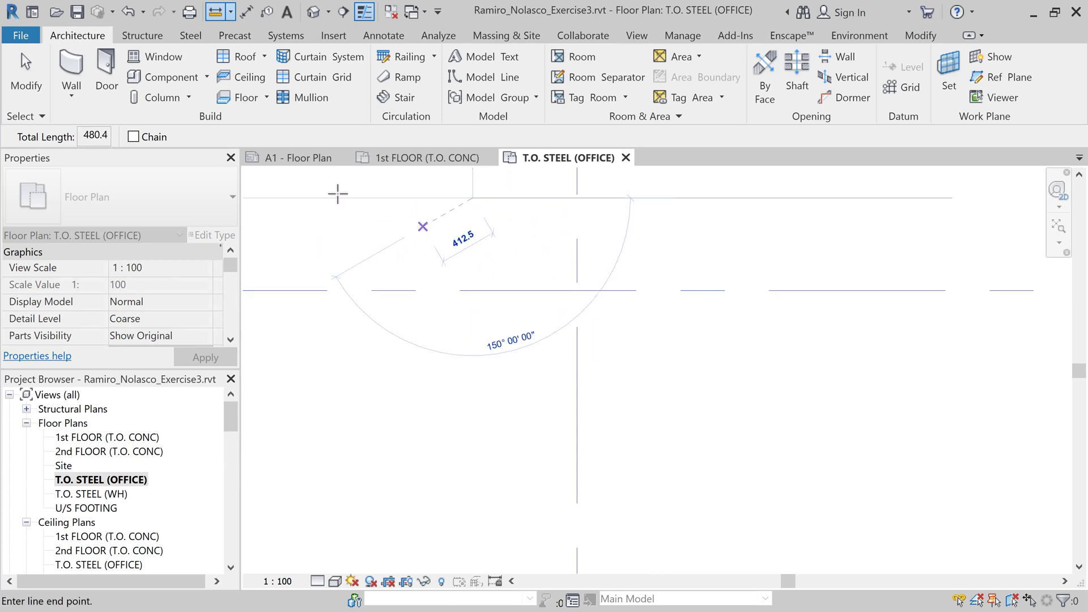
pyautogui.click(19, 83)
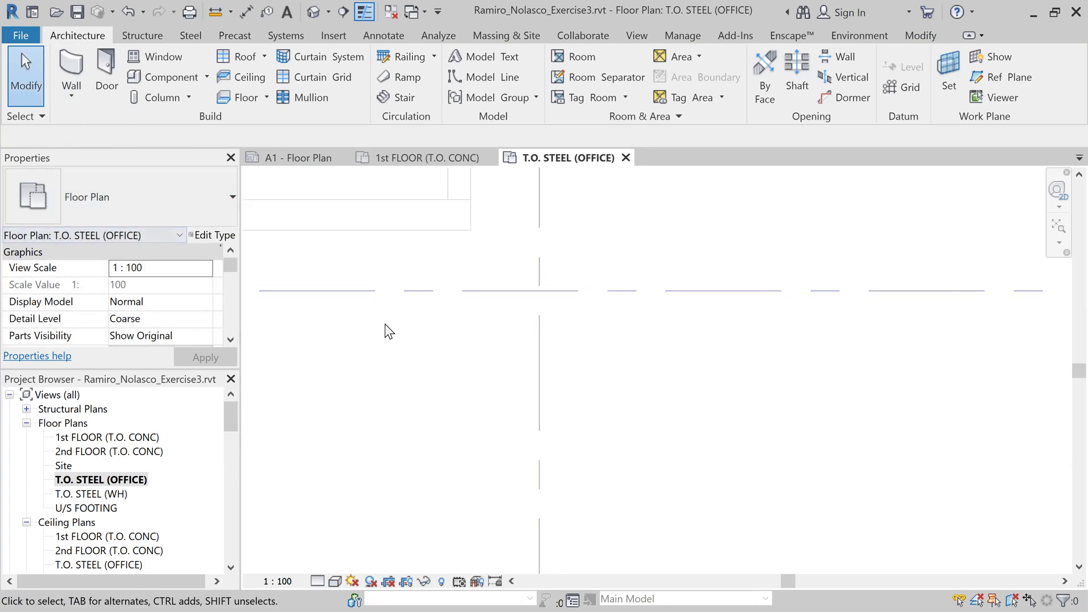
# Restart the W7 loadbearing wall, check its base and top constraints, and set its offset to 666
pyautogui.press('w')
pyautogui.press('a')
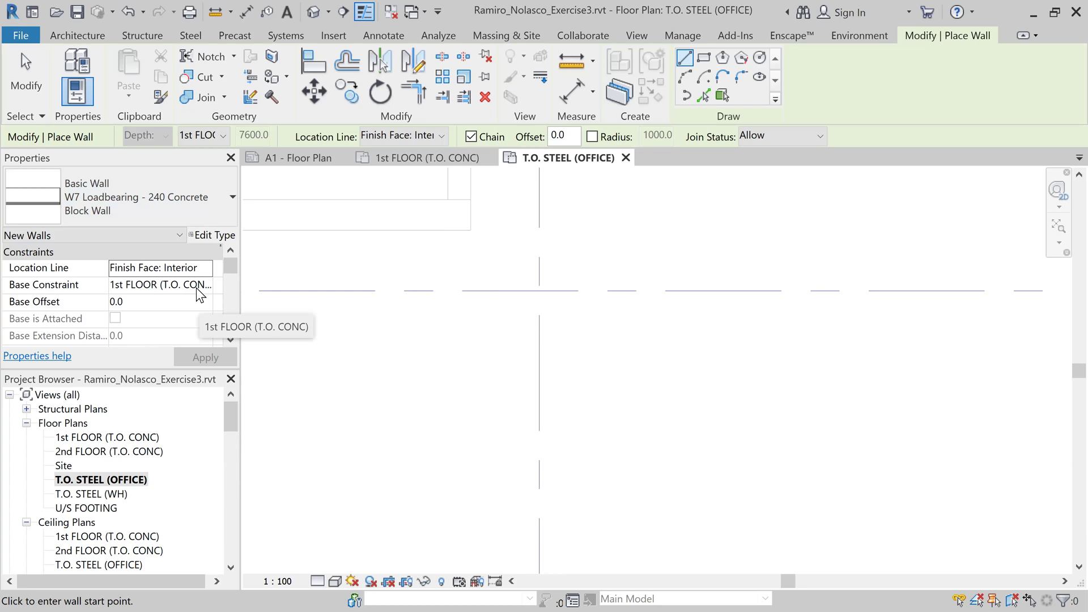
pyautogui.scroll(-2, 194, 312)
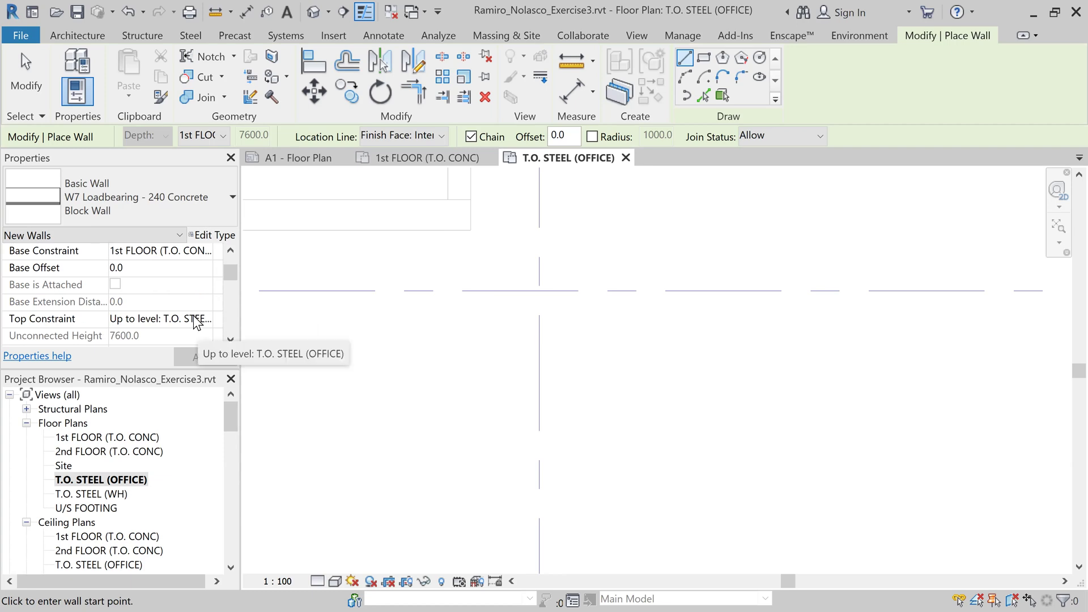
pyautogui.scroll(-3, 195, 317)
pyautogui.scroll(5, 194, 318)
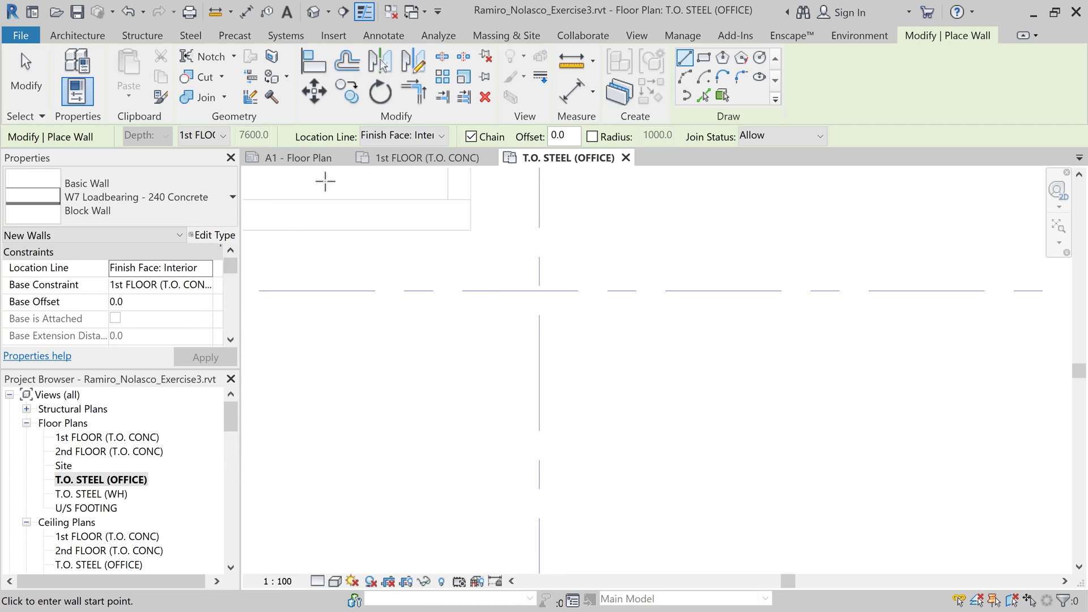
pyautogui.click(248, 229)
pyautogui.press('Escape')
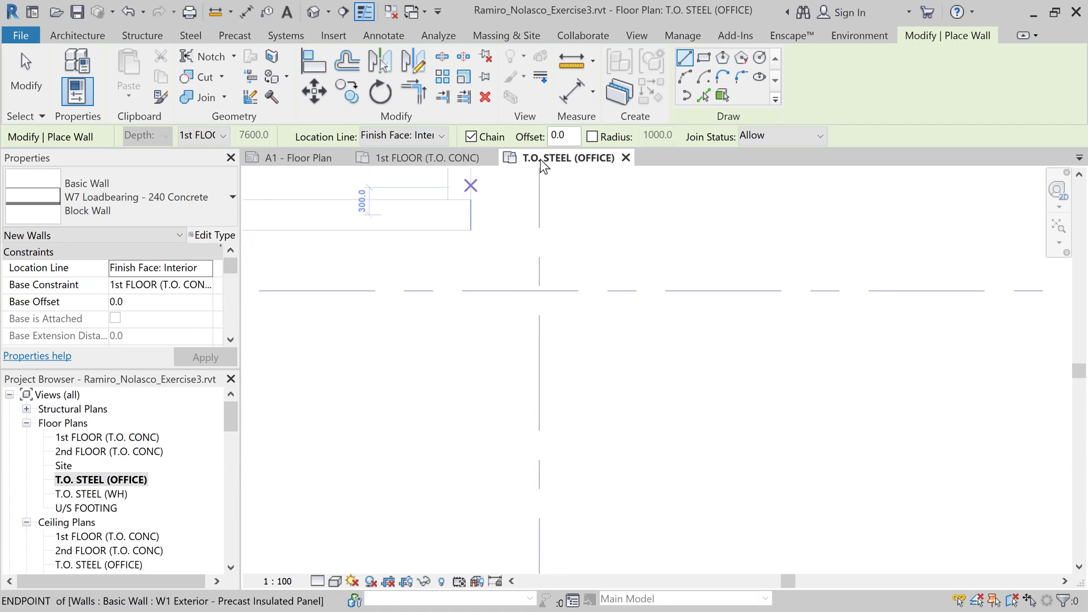
pyautogui.doubleClick(558, 135)
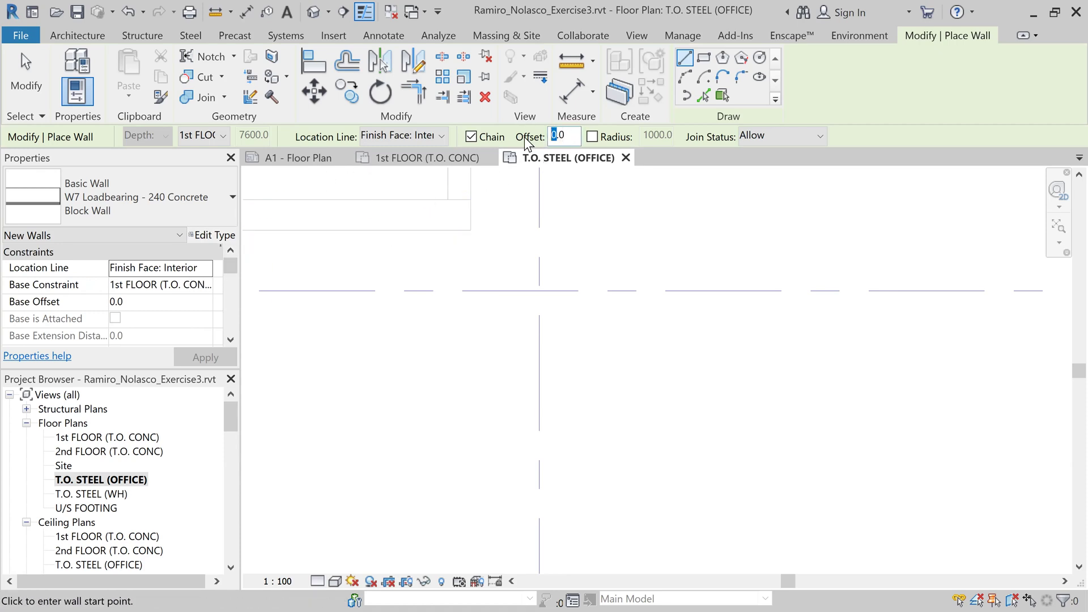
pyautogui.write('666')
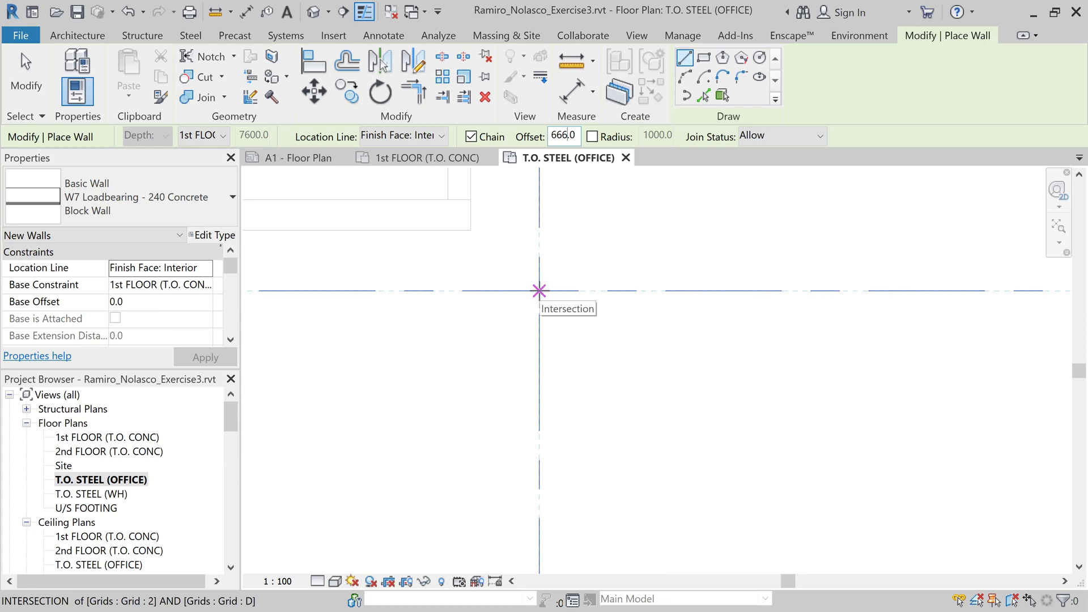
# Draw the horizontal W7 wall by following grid D from its intersection with grid 2 to grid 3
pyautogui.click(539, 290)
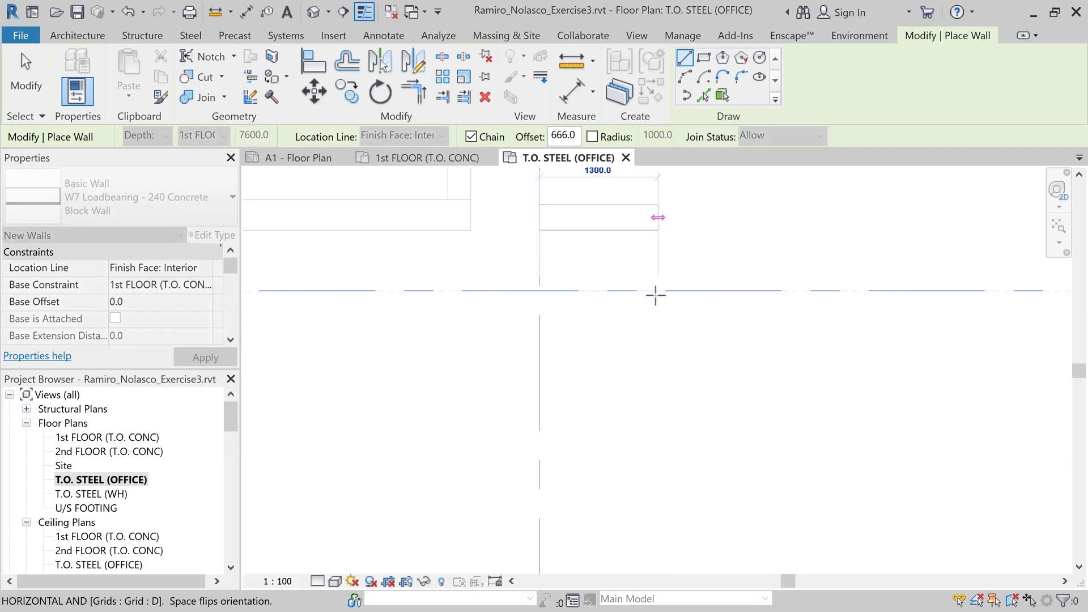
pyautogui.scroll(-5, 655, 293)
pyautogui.scroll(4, 907, 315)
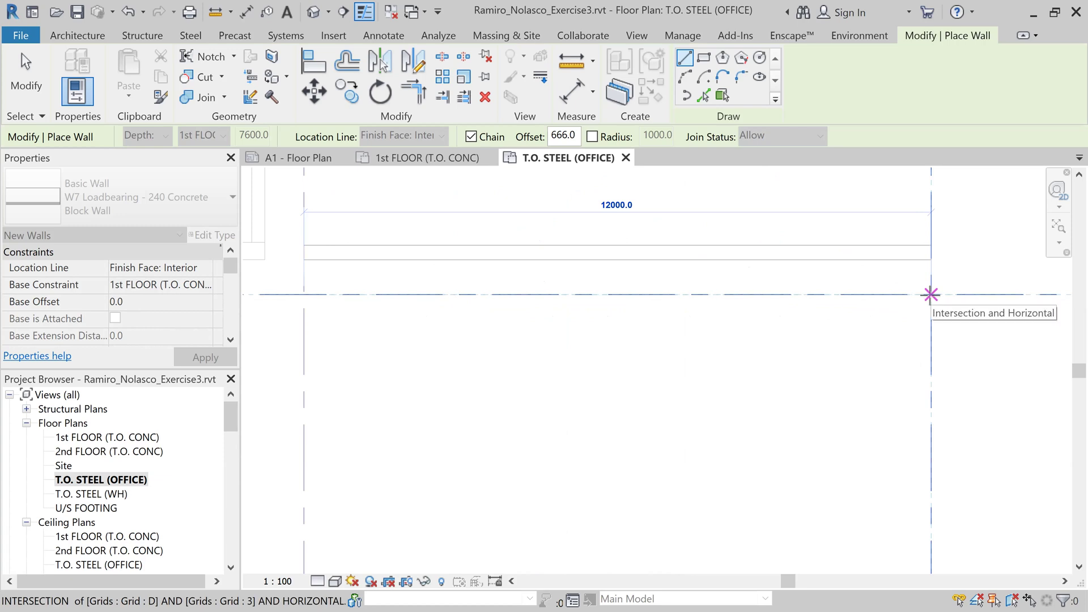
pyautogui.click(931, 294)
pyautogui.scroll(-3, 937, 378)
pyautogui.scroll(-5, 934, 415)
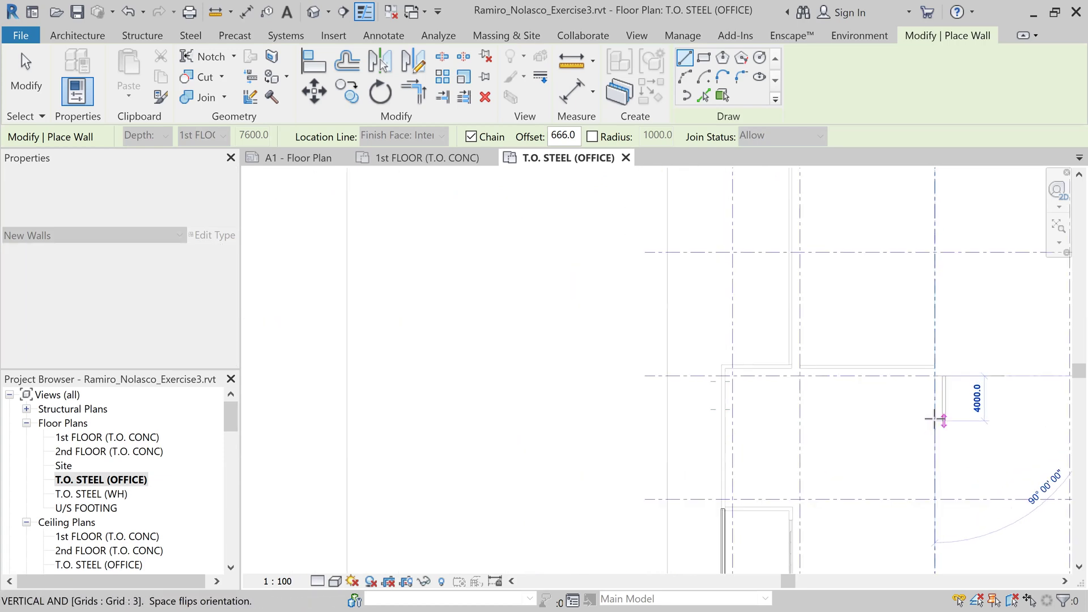
pyautogui.moveTo(945, 493); pyautogui.dragTo(812, 347, button='middle')
pyautogui.scroll(2, 811, 349)
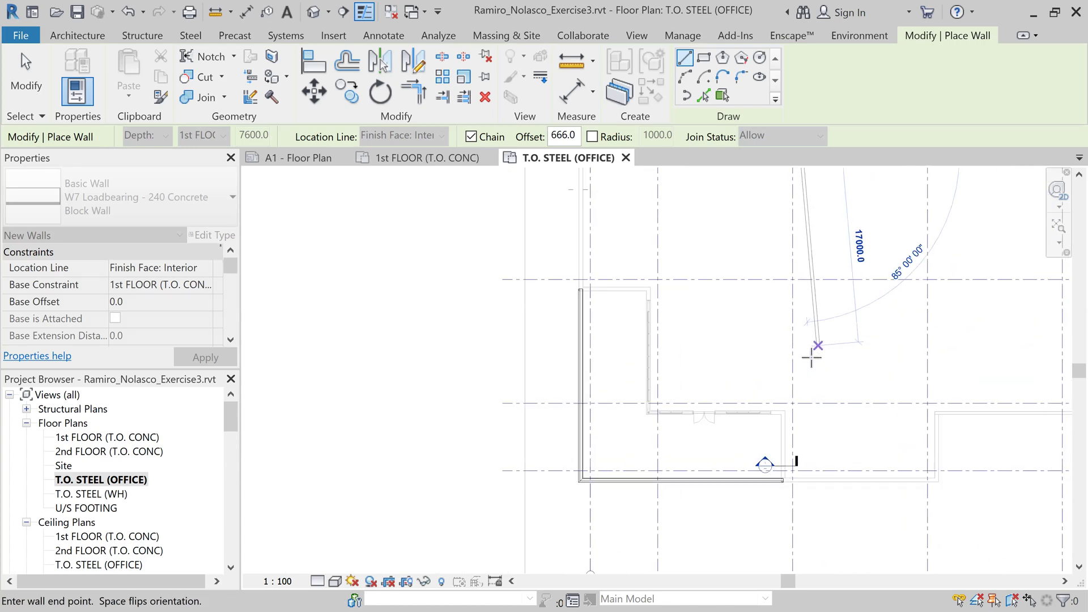
pyautogui.scroll(3, 808, 382)
pyautogui.scroll(-3, 805, 387)
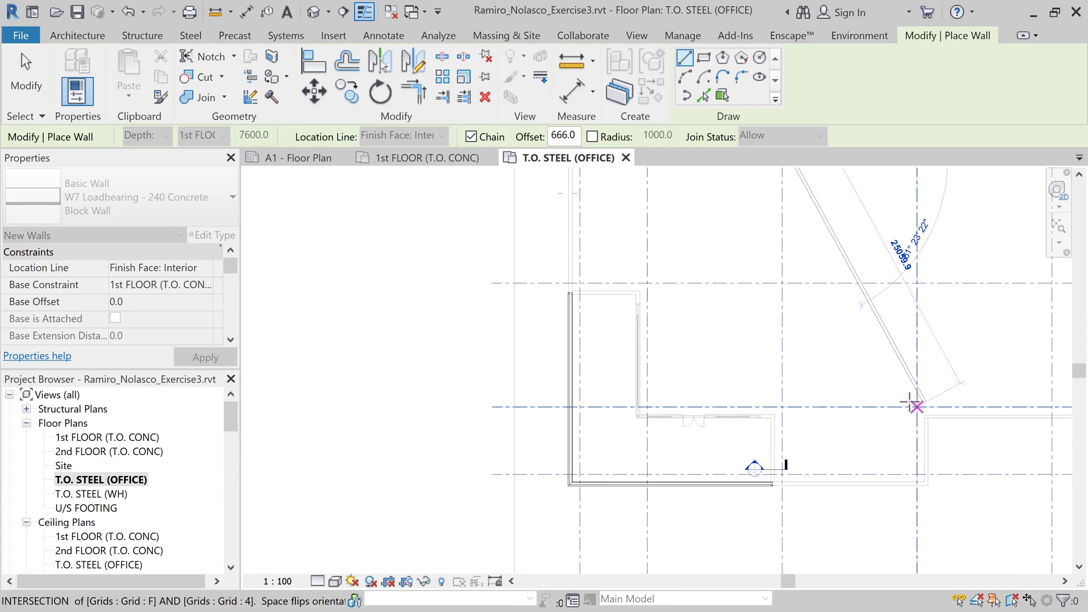
pyautogui.scroll(-3, 884, 312)
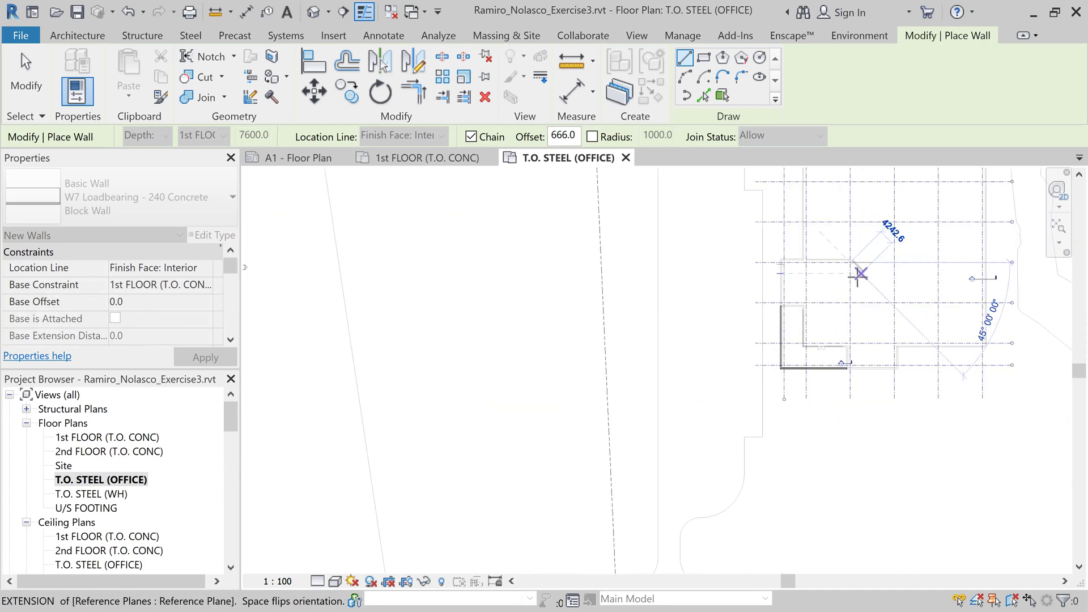
pyautogui.click(860, 273)
pyautogui.press('Escape')
pyautogui.press('Escape')
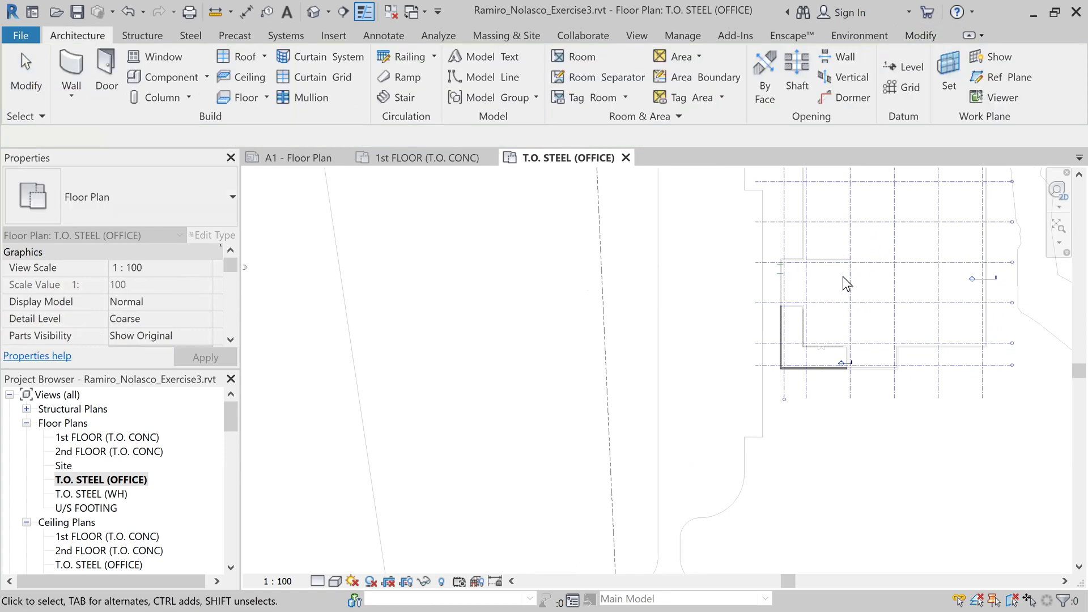
# Start another W7 loadbearing block wall based on 1st FLOOR (T.O. CONC), check its top constraint, and set the offset to 666
pyautogui.scroll(4, 842, 272)
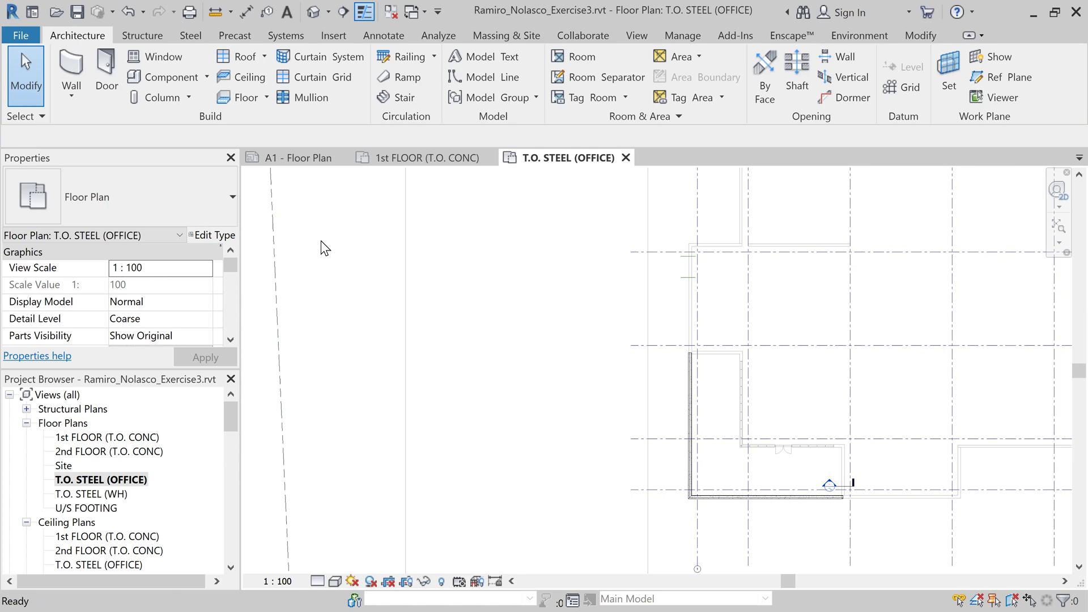
pyautogui.press('w')
pyautogui.press('a')
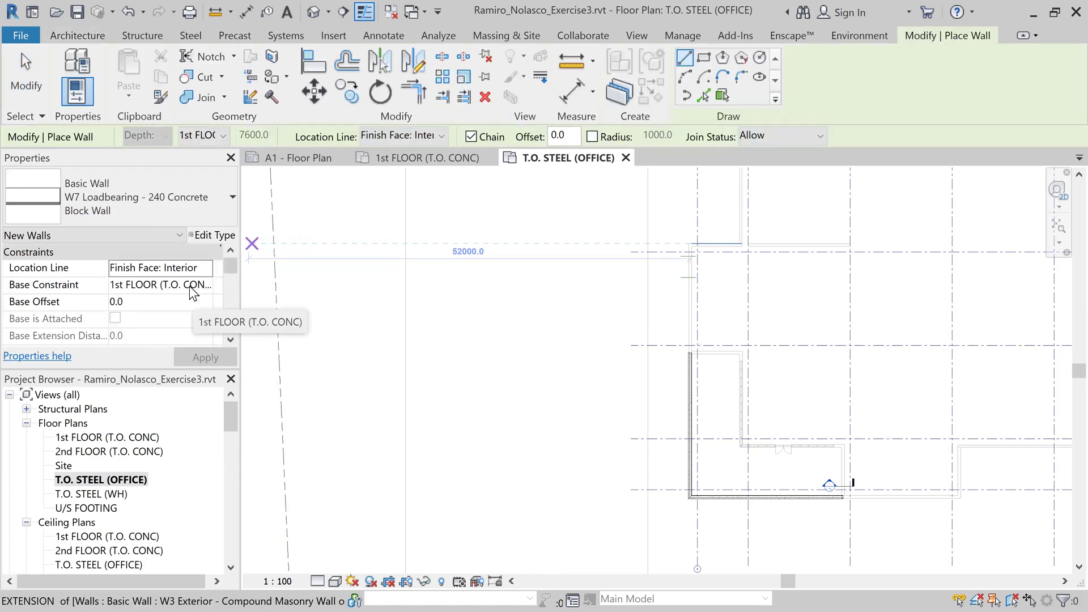
pyautogui.scroll(-1, 181, 321)
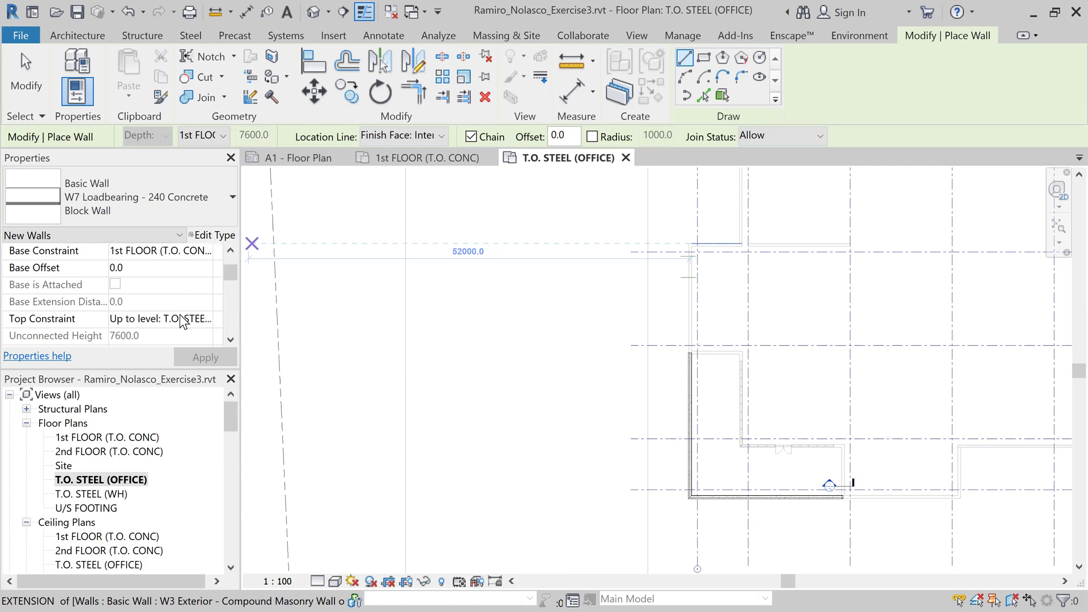
pyautogui.scroll(-3, 184, 325)
pyautogui.scroll(4, 183, 321)
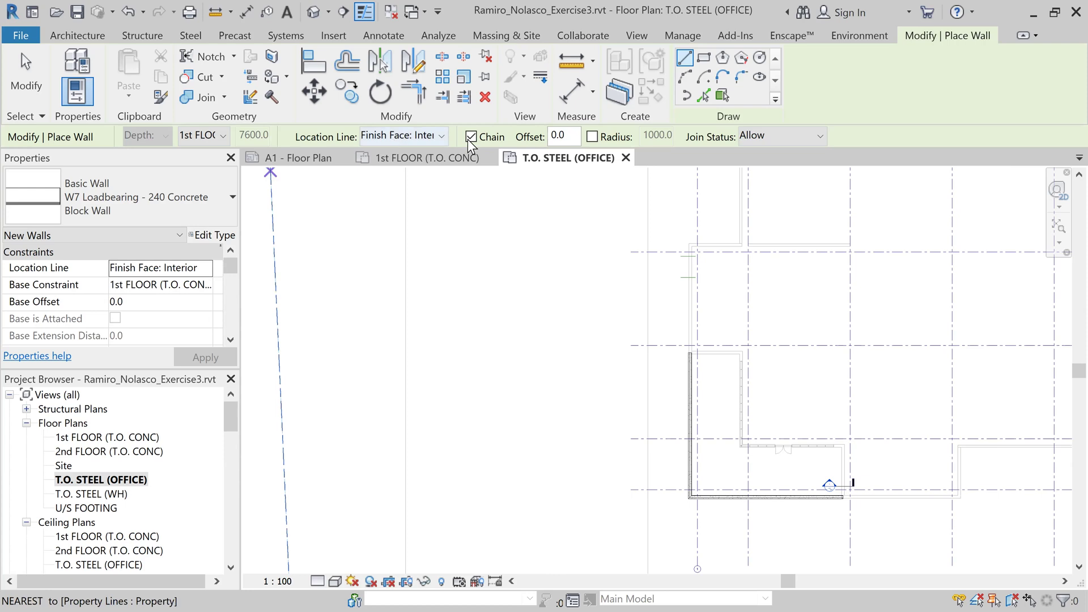
pyautogui.click(557, 134)
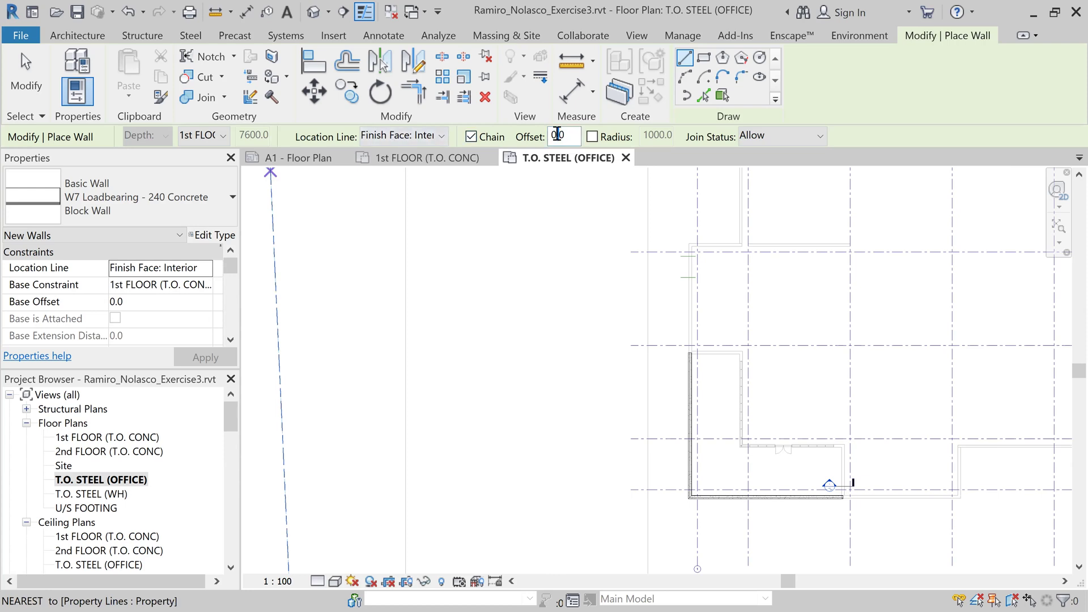
pyautogui.moveTo(557, 135); pyautogui.dragTo(542, 137)
pyautogui.write('666')
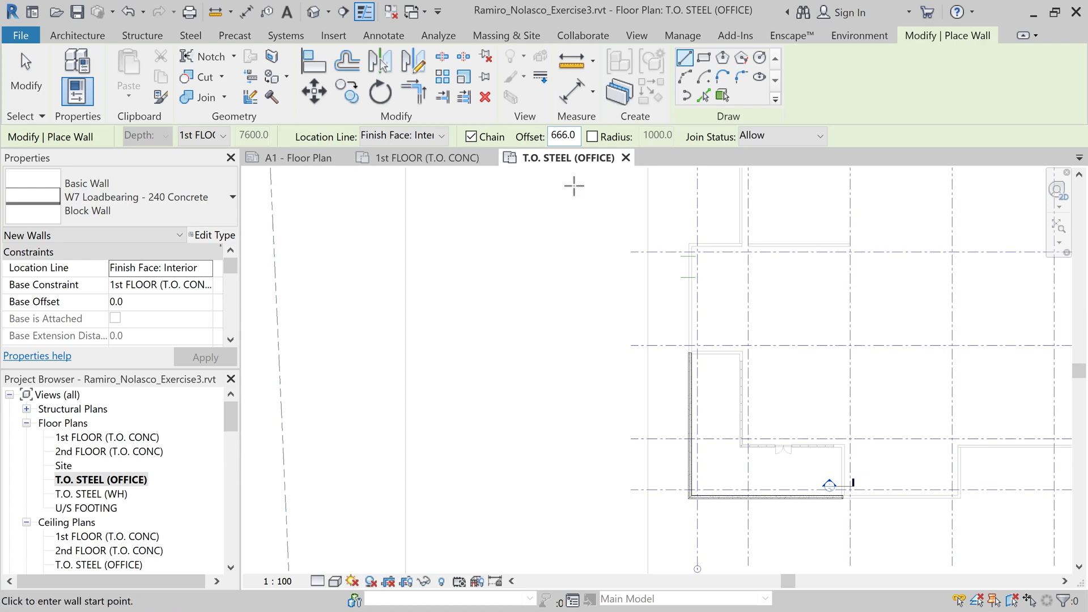
# Draw a vertical W7 wall about 10500 mm long following grid 4, crossing grid E
pyautogui.scroll(-2, 801, 363)
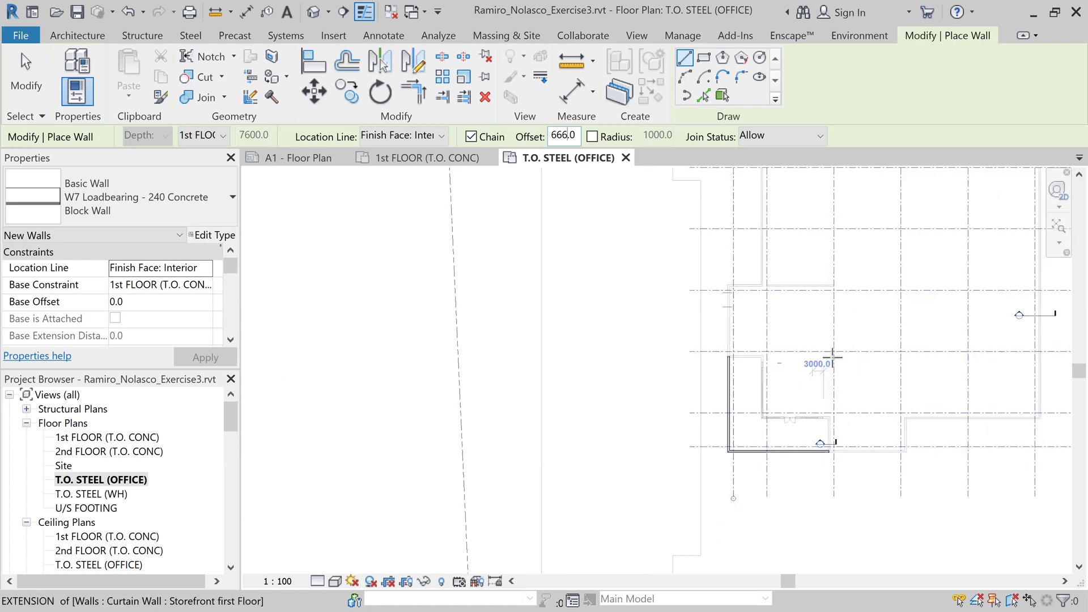
pyautogui.scroll(-2, 833, 356)
pyautogui.moveTo(888, 304); pyautogui.dragTo(695, 380, button='middle')
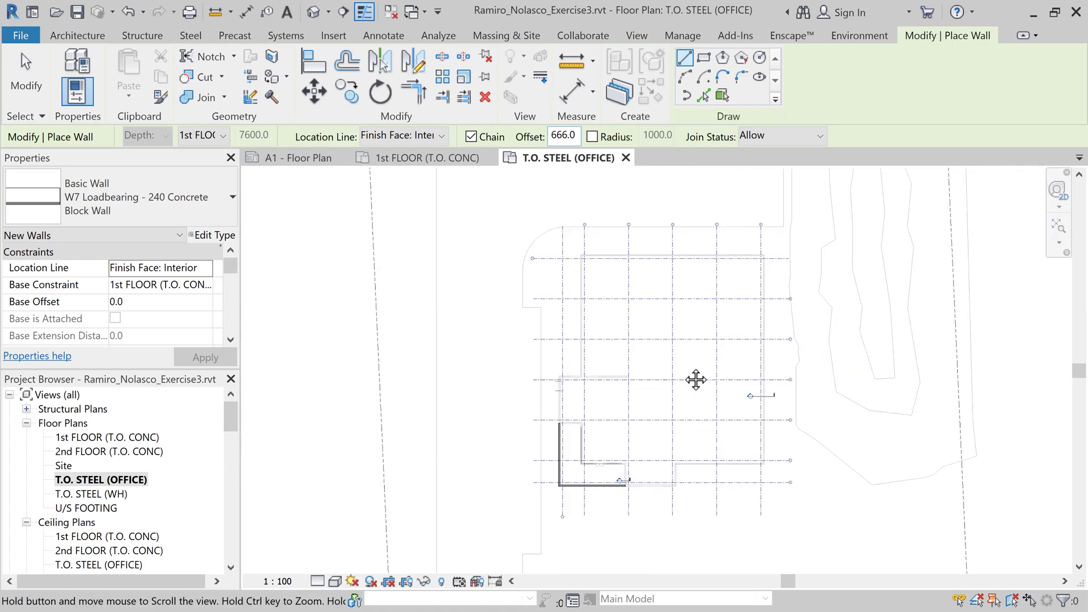
pyautogui.scroll(3, 686, 391)
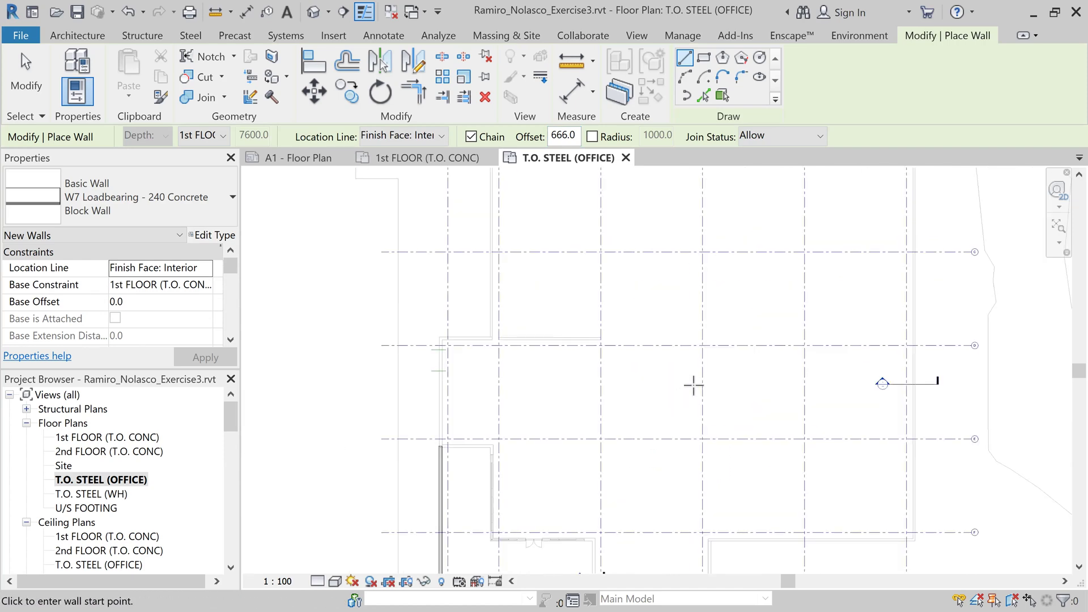
pyautogui.click(702, 379)
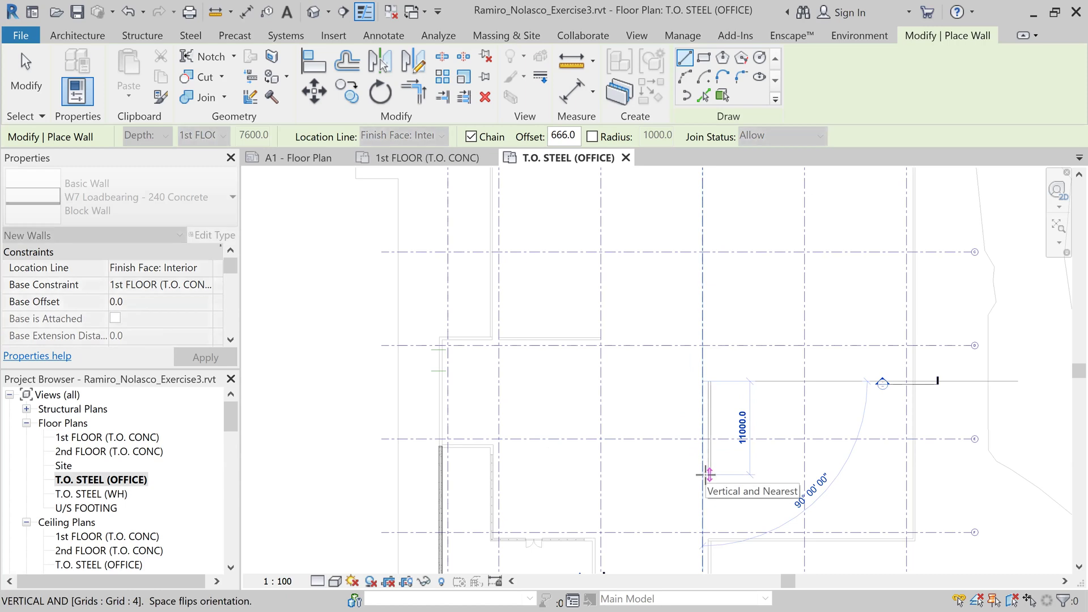
pyautogui.scroll(2, 706, 473)
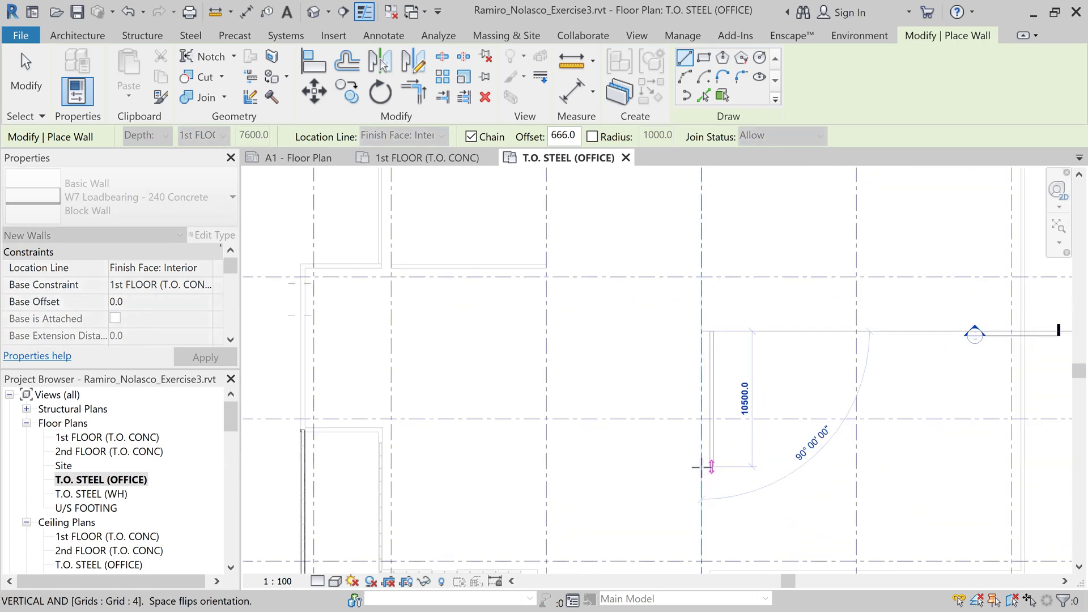
pyautogui.click(701, 466)
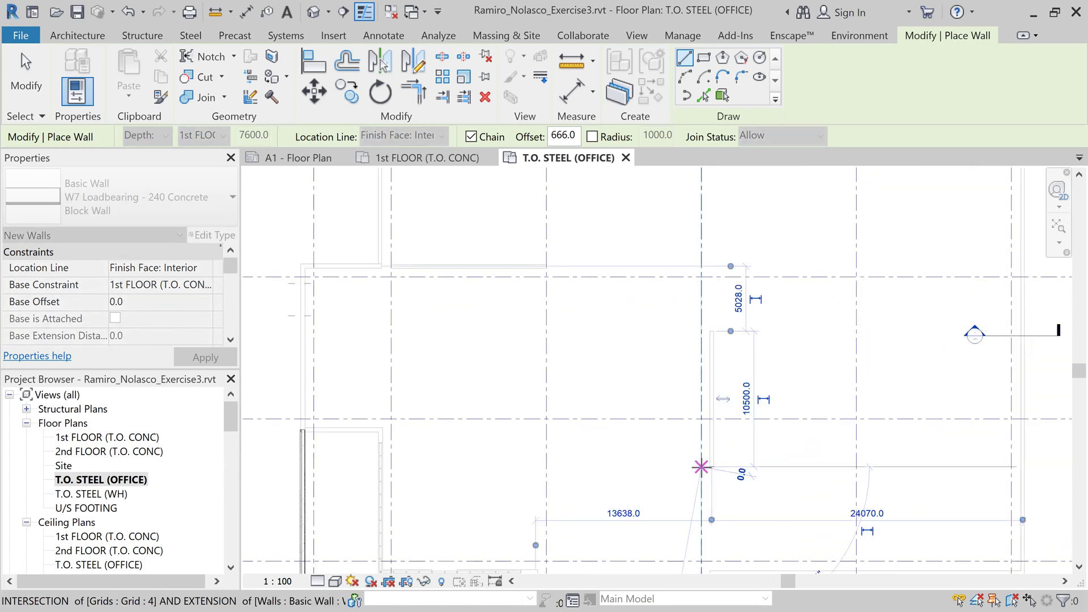
pyautogui.click(26, 74)
# Trim/extend the vertical W7 wall on grid 4 and the horizontal W7 wall near grid D into a corner
pyautogui.press('t')
pyautogui.press('r')
pyautogui.click(713, 368)
pyautogui.click(530, 270)
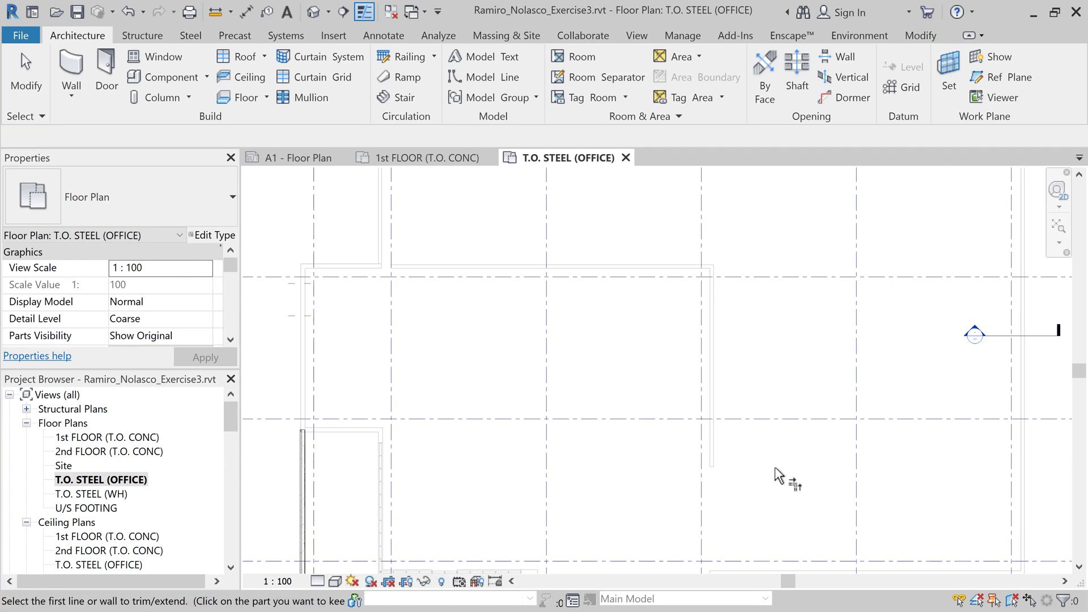
pyautogui.moveTo(761, 482); pyautogui.dragTo(675, 323, button='middle')
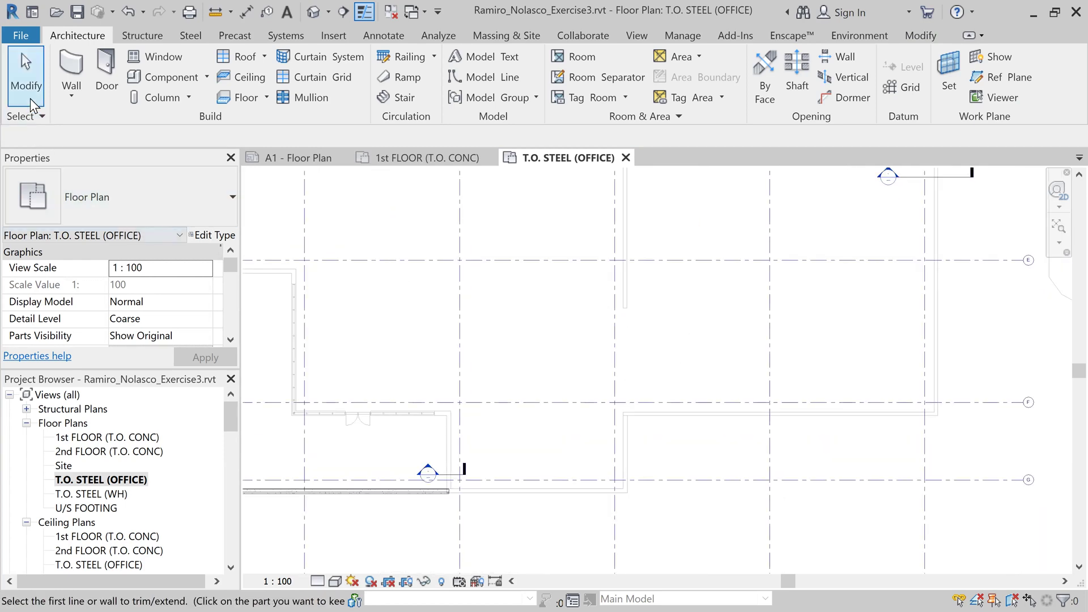
pyautogui.click(31, 84)
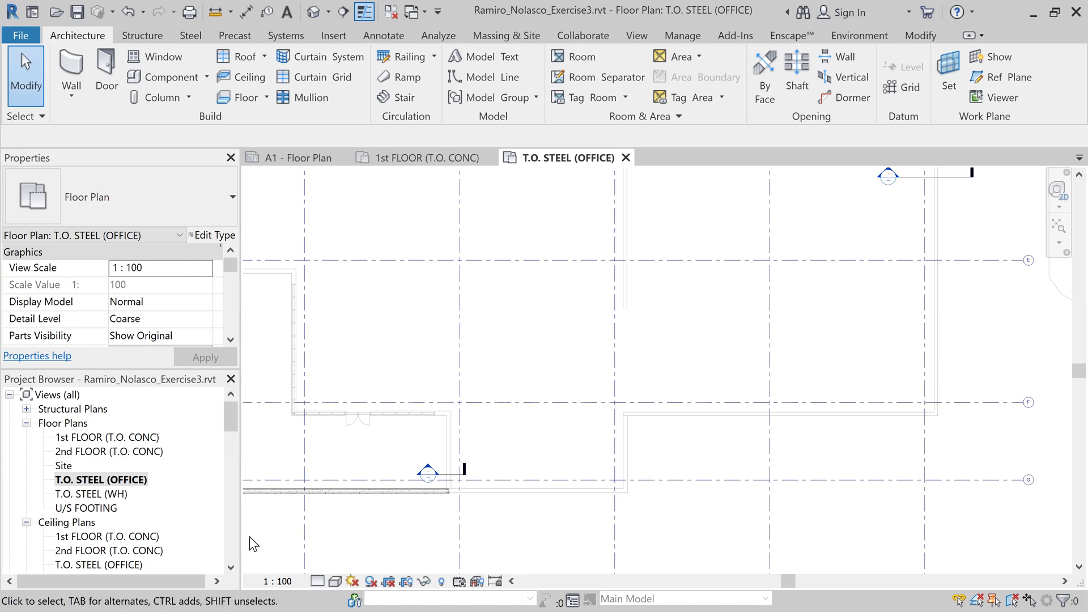
# In the 1st FLOOR (T.O. CONC) plan, stretch the free end of the vertical W7 wall down to the exterior wall near grid F
pyautogui.click(120, 438)
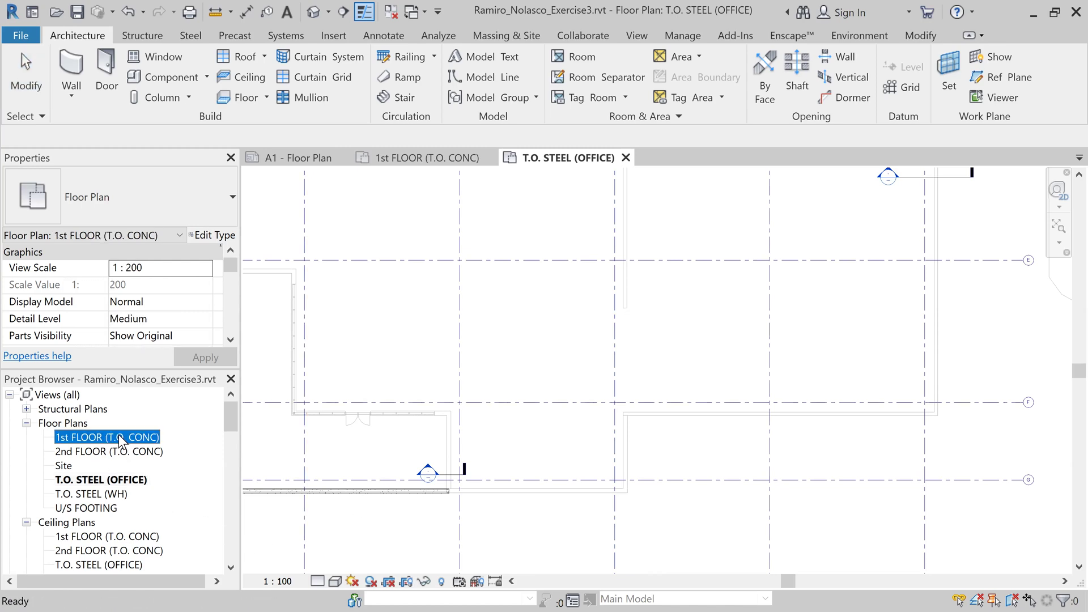
pyautogui.doubleClick(119, 437)
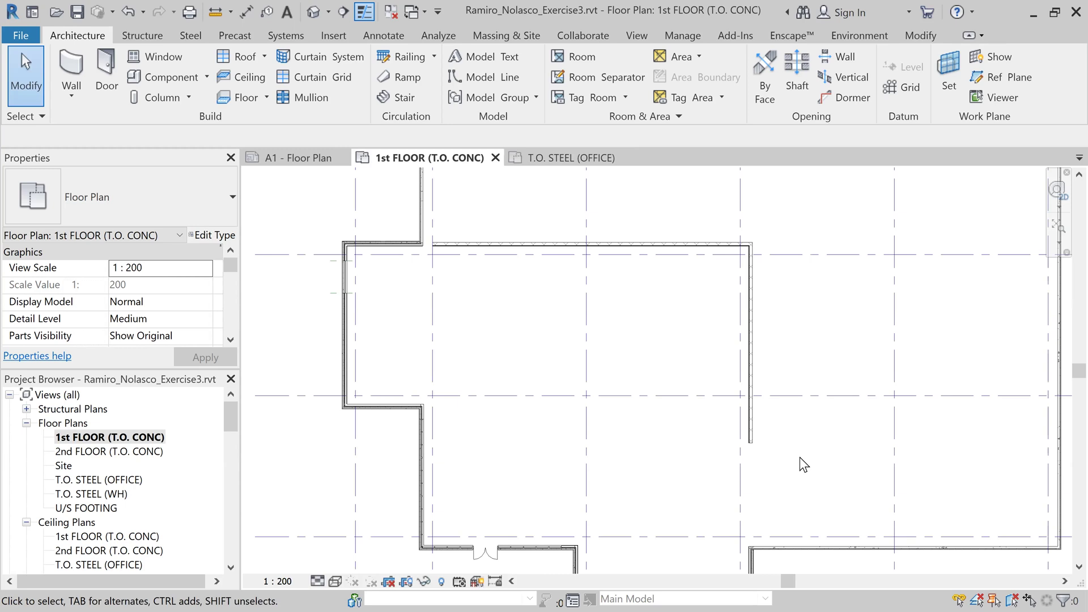
pyautogui.click(750, 434)
pyautogui.moveTo(757, 388); pyautogui.dragTo(679, 380, button='middle')
pyautogui.scroll(3, 680, 380)
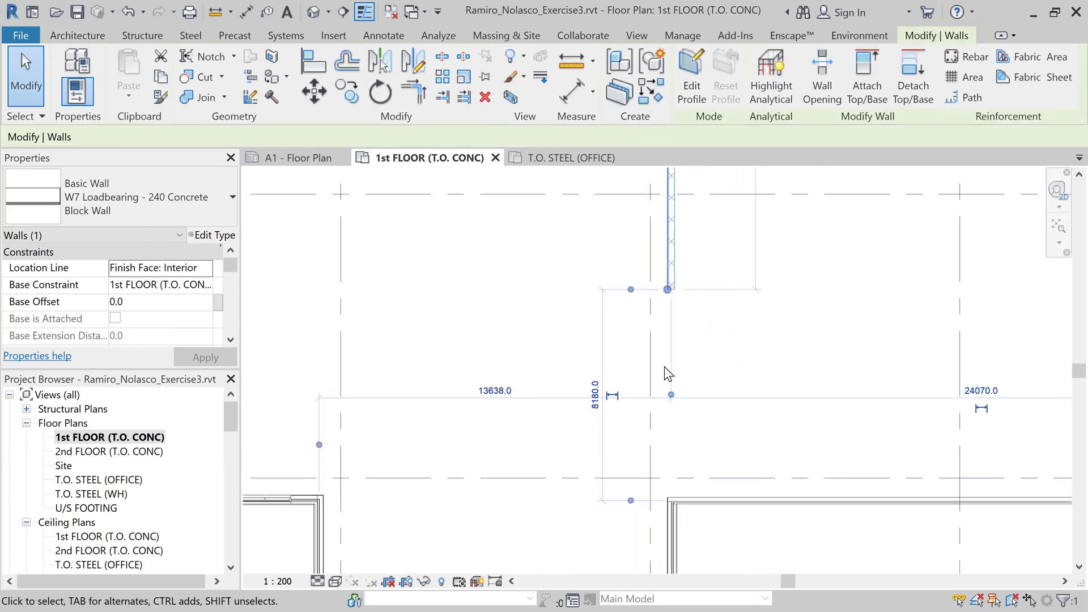
pyautogui.moveTo(668, 290); pyautogui.dragTo(671, 336)
pyautogui.moveTo(673, 458); pyautogui.dragTo(667, 496)
# Refine the lower endpoint of the vertical W7 wall so it joins the exterior W3 wall corner near grids 4 and F
pyautogui.scroll(2, 676, 515)
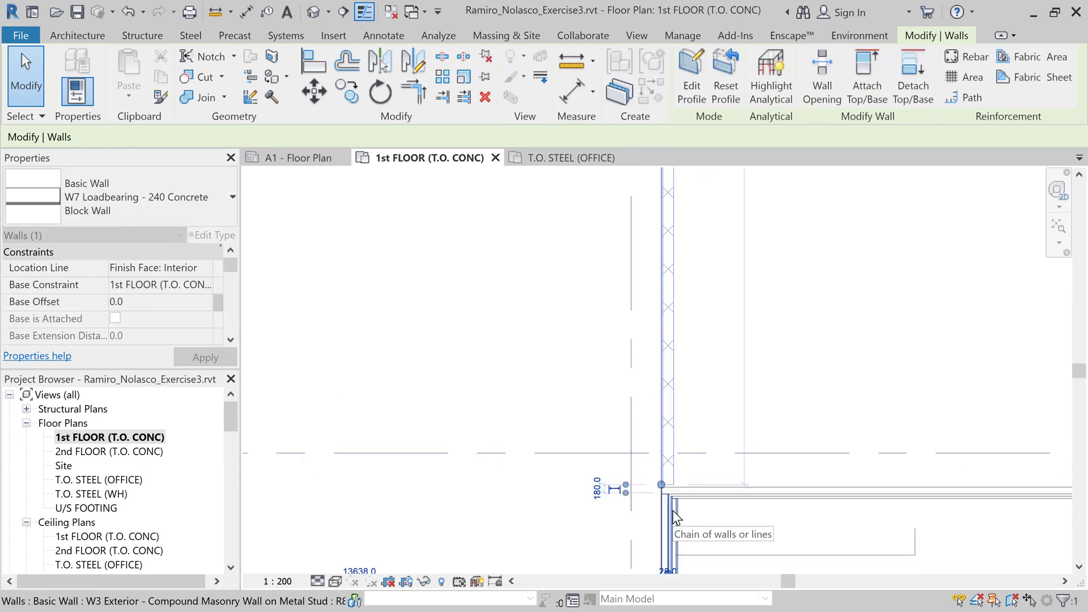
pyautogui.scroll(5, 654, 480)
pyautogui.moveTo(656, 423); pyautogui.dragTo(655, 498)
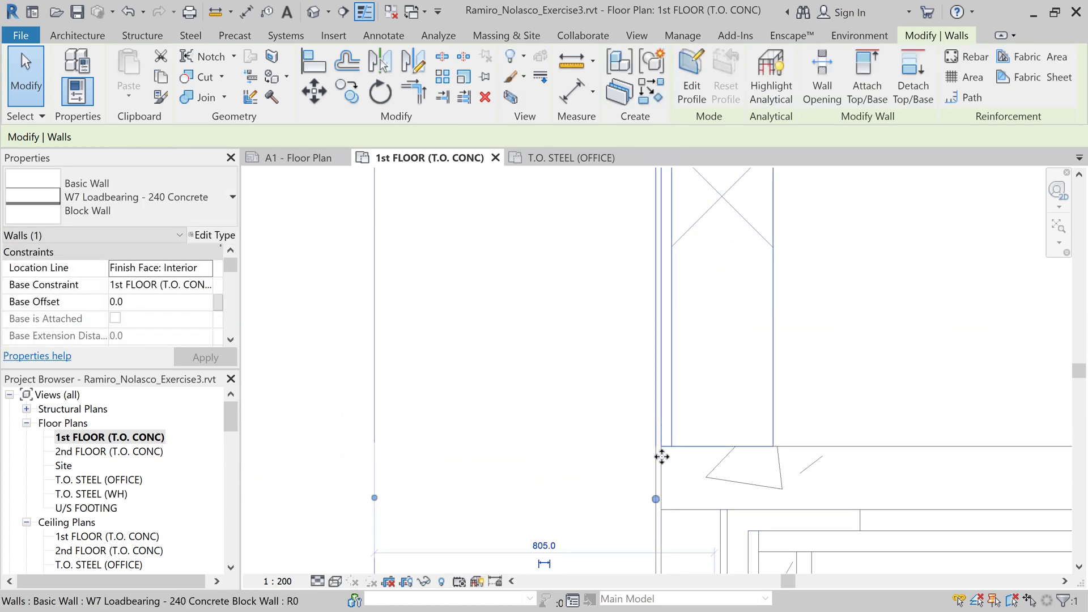
pyautogui.scroll(2, 633, 444)
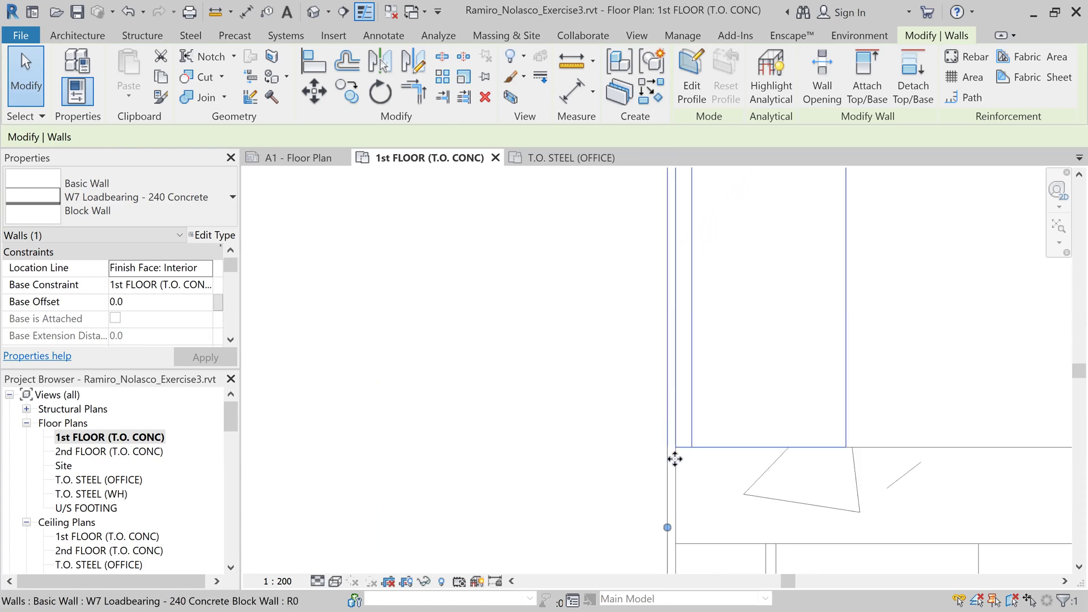
pyautogui.scroll(-3, 658, 445)
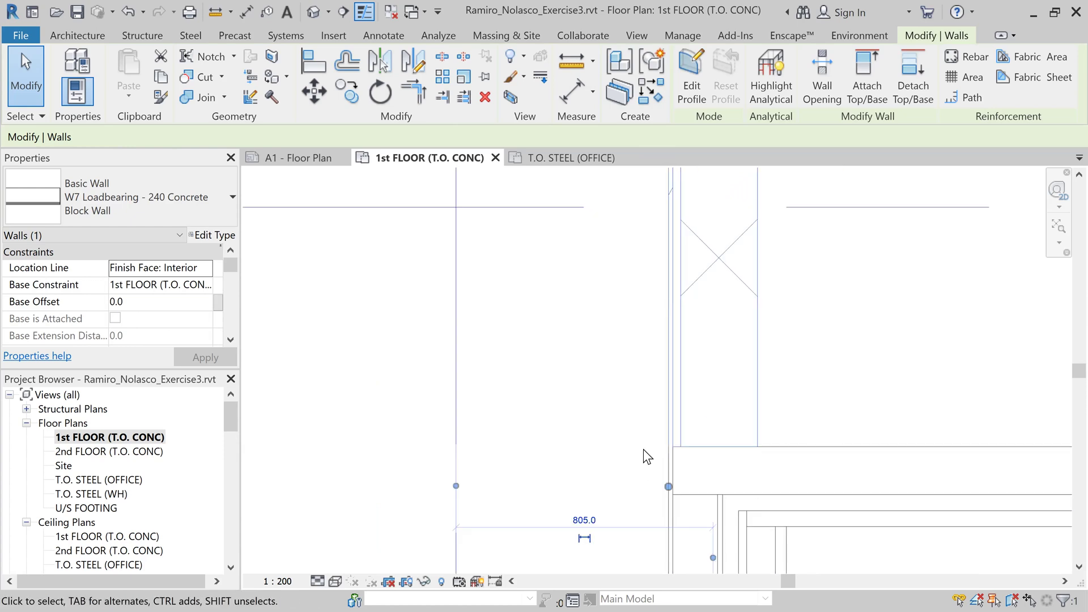
pyautogui.scroll(-4, 486, 345)
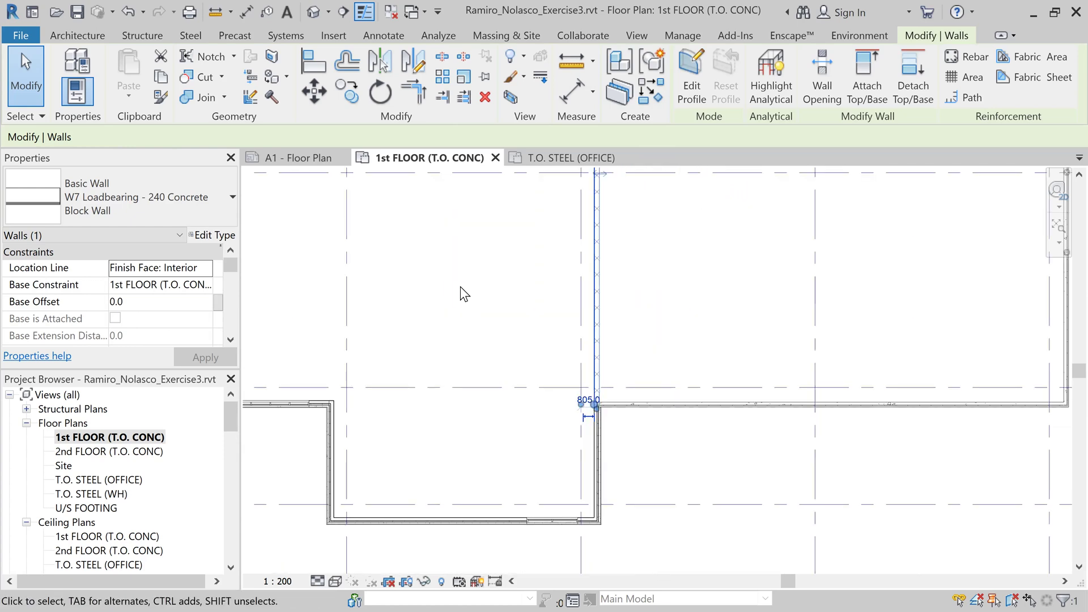
# Stretch the open end of the horizontal W7 wall from grid 2 to the outer corner of the exterior W3 wall
pyautogui.moveTo(619, 364); pyautogui.dragTo(932, 515, button='middle')
pyautogui.moveTo(659, 303); pyautogui.dragTo(720, 490, button='middle')
pyautogui.scroll(2, 591, 360)
pyautogui.scroll(3, 590, 356)
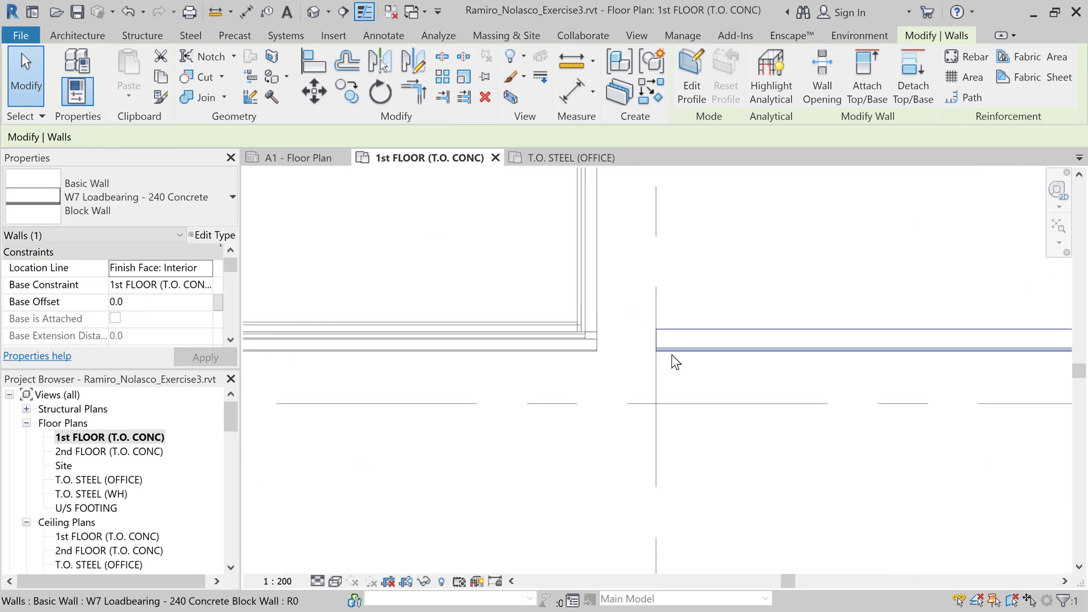
pyautogui.scroll(3, 625, 357)
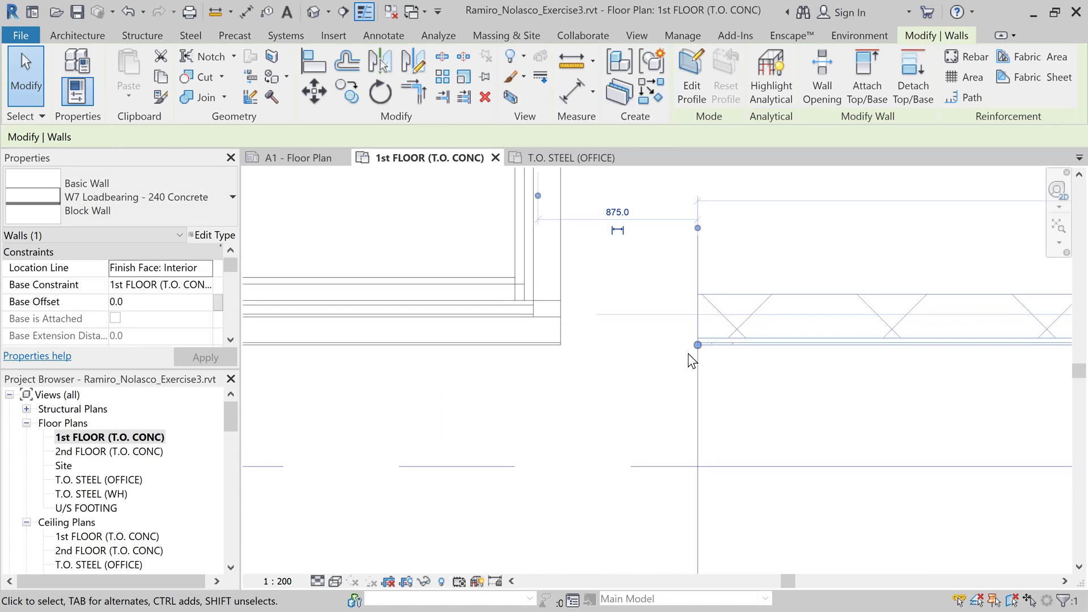
pyautogui.moveTo(698, 344); pyautogui.dragTo(560, 344)
pyautogui.scroll(3, 576, 349)
pyautogui.scroll(2, 577, 350)
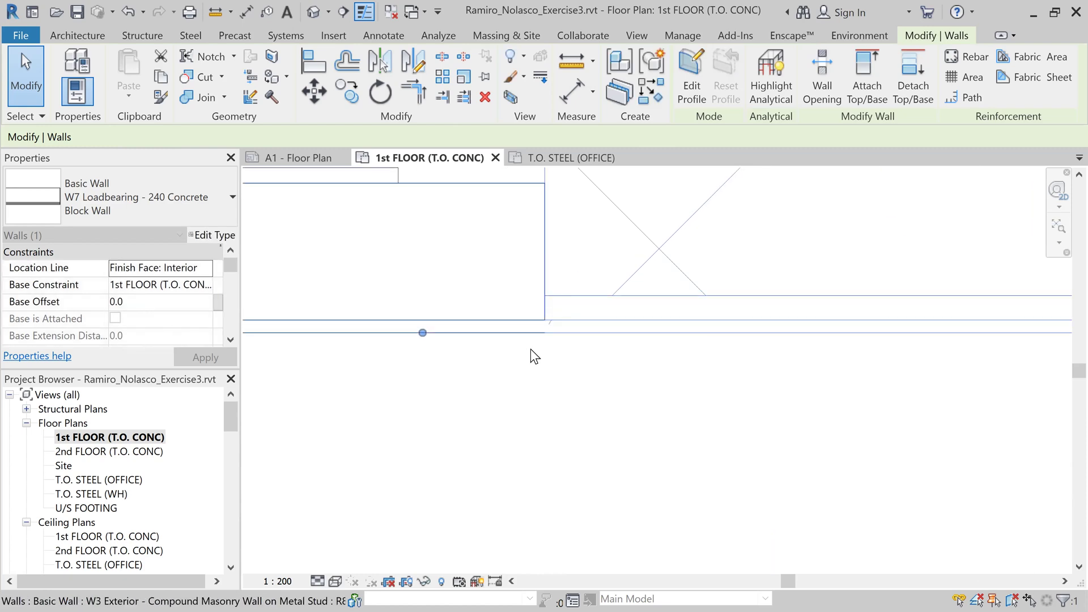
pyautogui.scroll(-3, 576, 392)
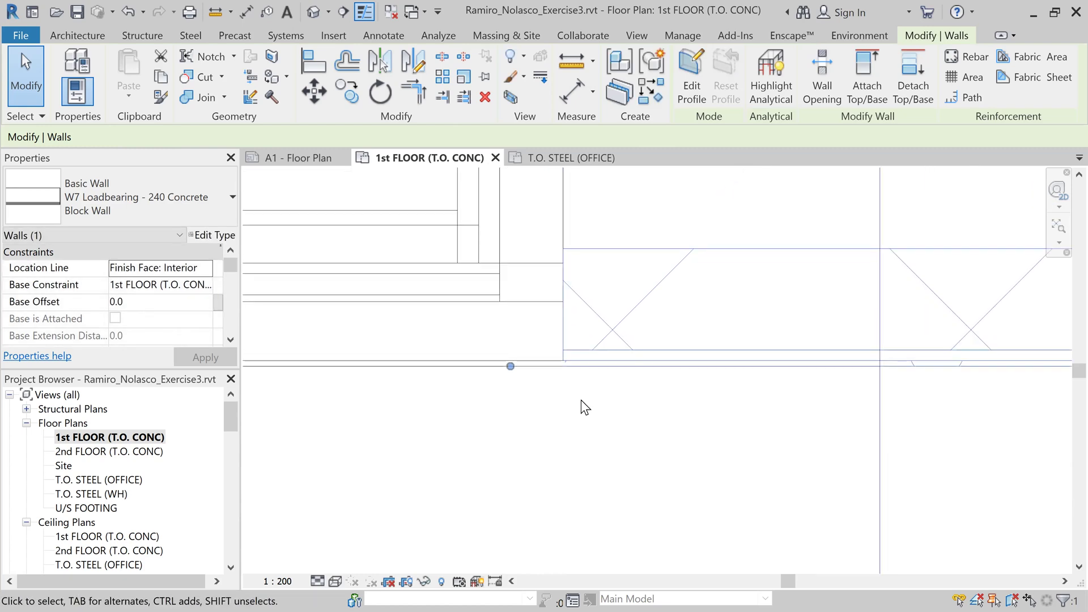
pyautogui.scroll(-5, 587, 403)
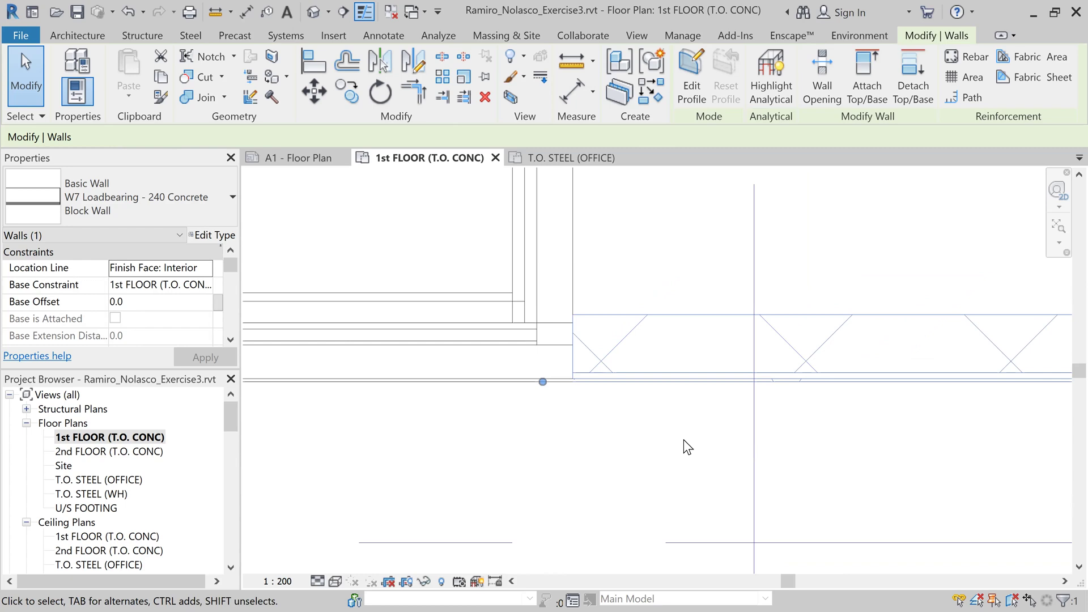
# Review the W7 walls between office and warehouse in plan, and inspect their joins with the exterior walls in the 3D view
pyautogui.scroll(-2, 816, 459)
pyautogui.moveTo(883, 514); pyautogui.dragTo(671, 313, button='middle')
pyautogui.scroll(-4, 702, 389)
pyautogui.moveTo(855, 420); pyautogui.dragTo(691, 274, button='middle')
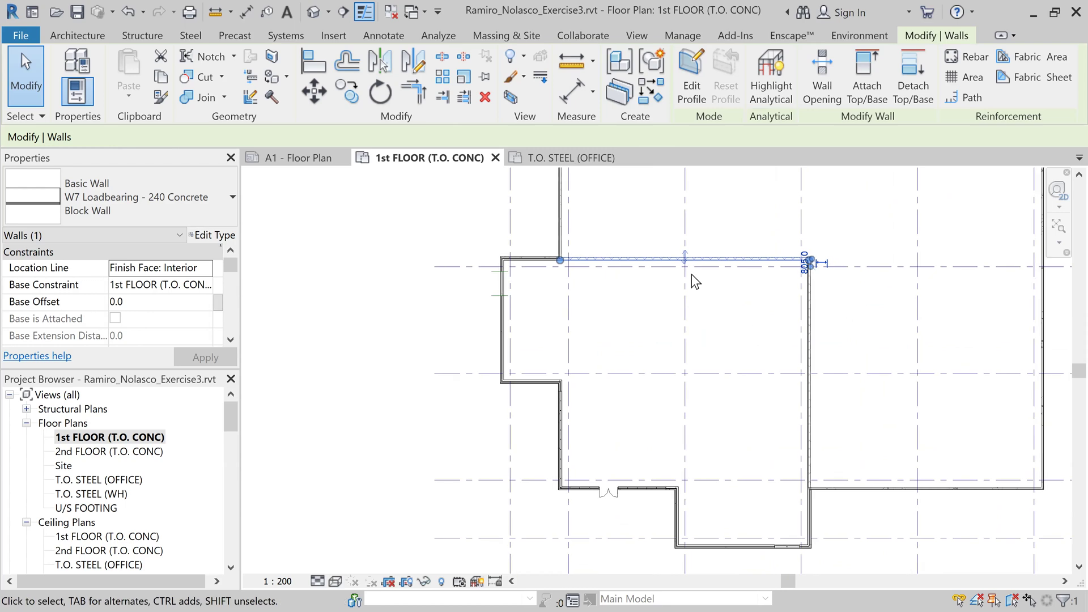
pyautogui.click(313, 11)
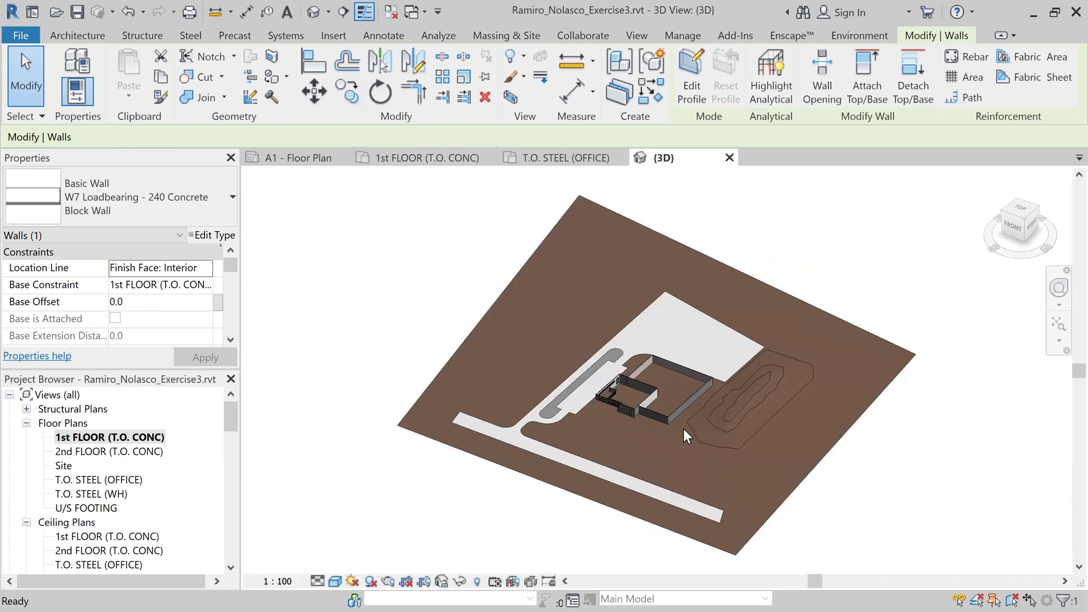
pyautogui.press('Escape')
pyautogui.scroll(2, 658, 425)
pyautogui.scroll(2, 629, 363)
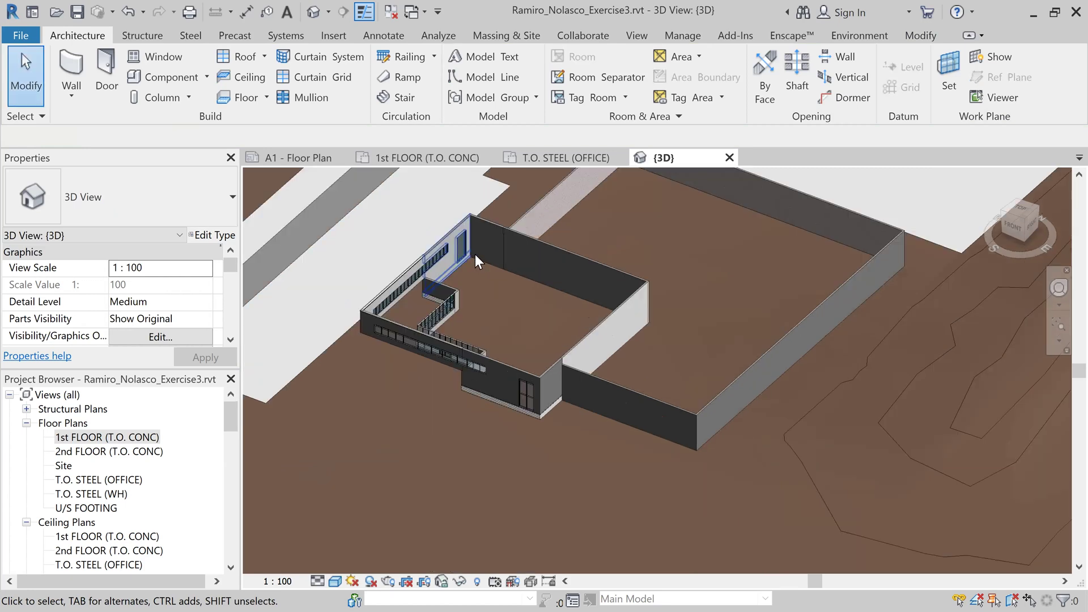
pyautogui.scroll(3, 473, 260)
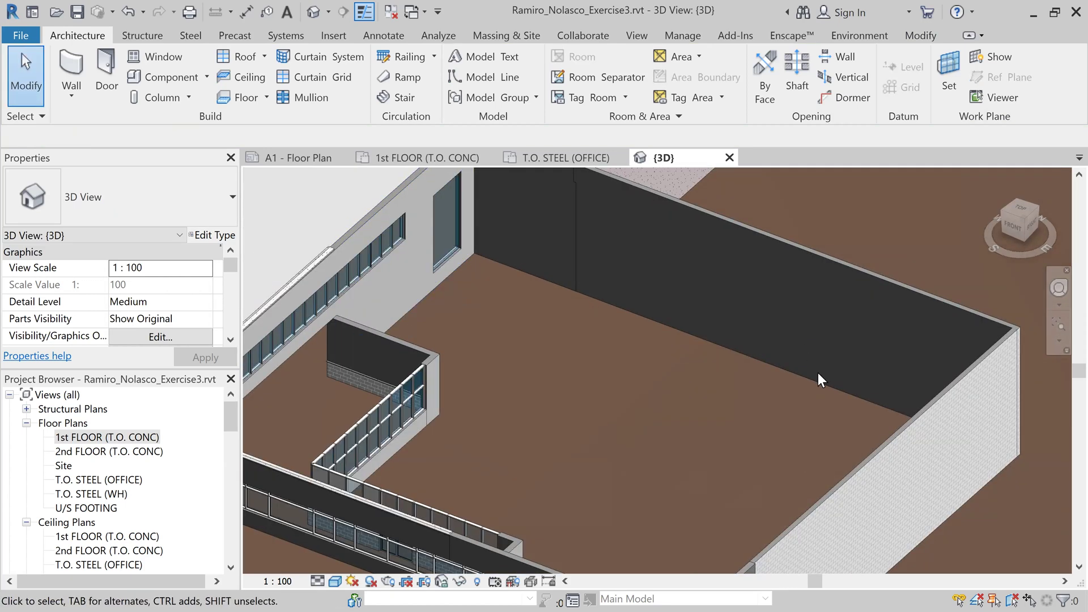
pyautogui.scroll(-2, 818, 411)
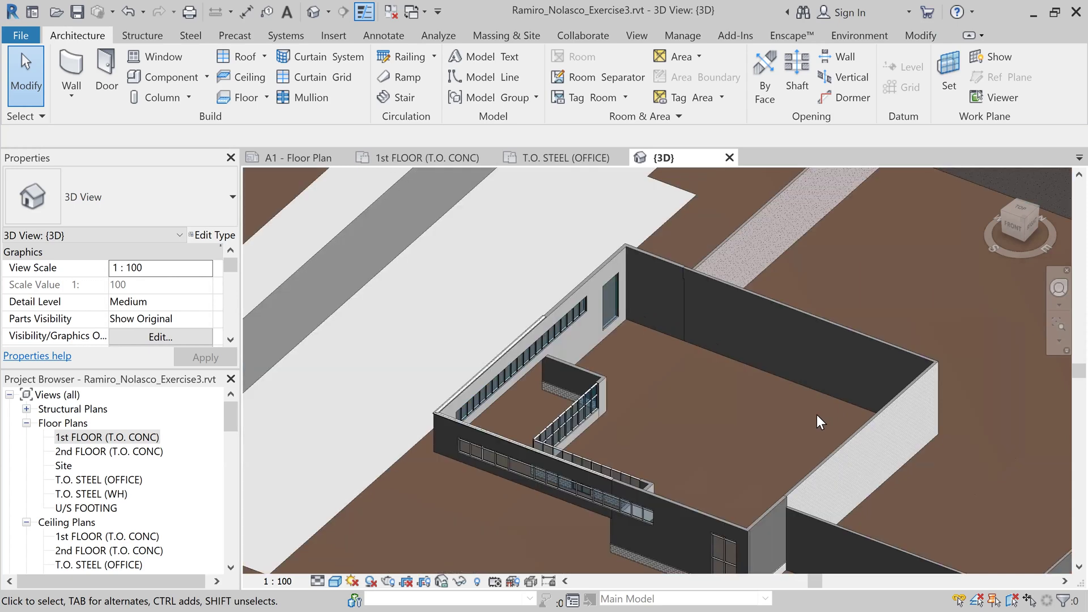